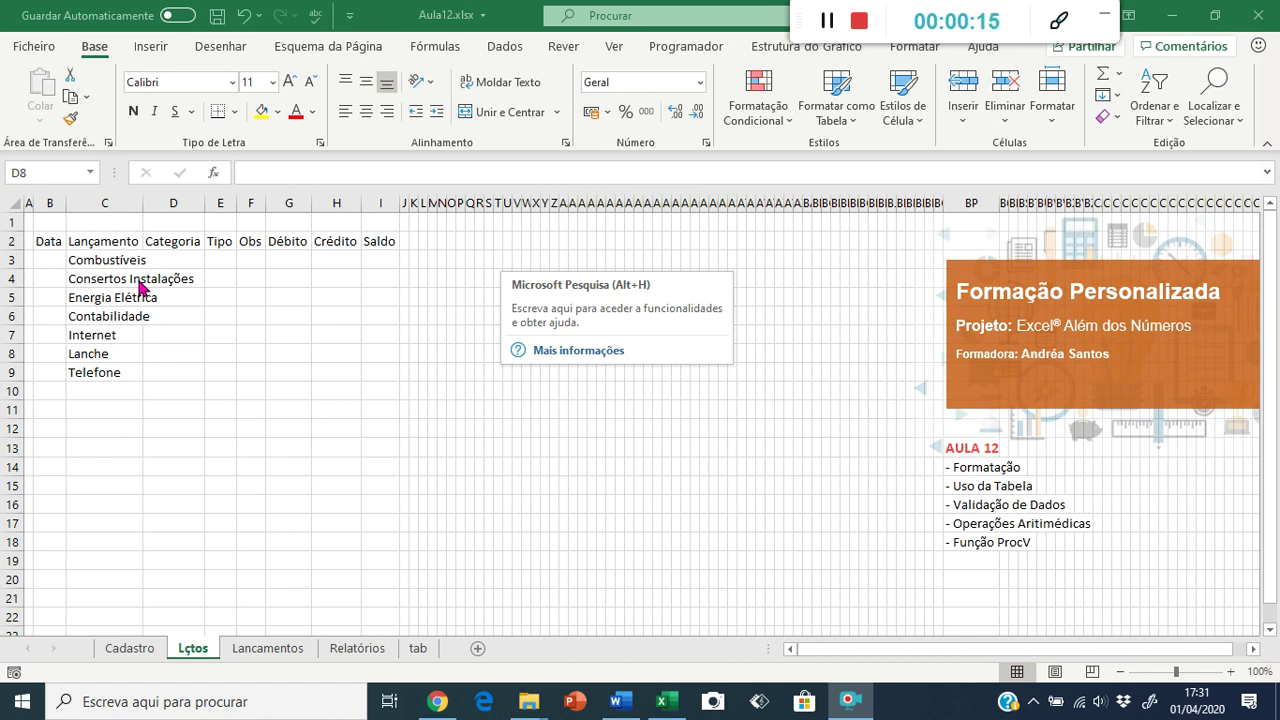
# Step: Examine the expense entries in the Lançamento column of the table on the Cadastro sheet
pyautogui.click(125, 652)
pyautogui.click(114, 392)
pyautogui.click(142, 314)
pyautogui.click(161, 277)
pyautogui.click(184, 241)
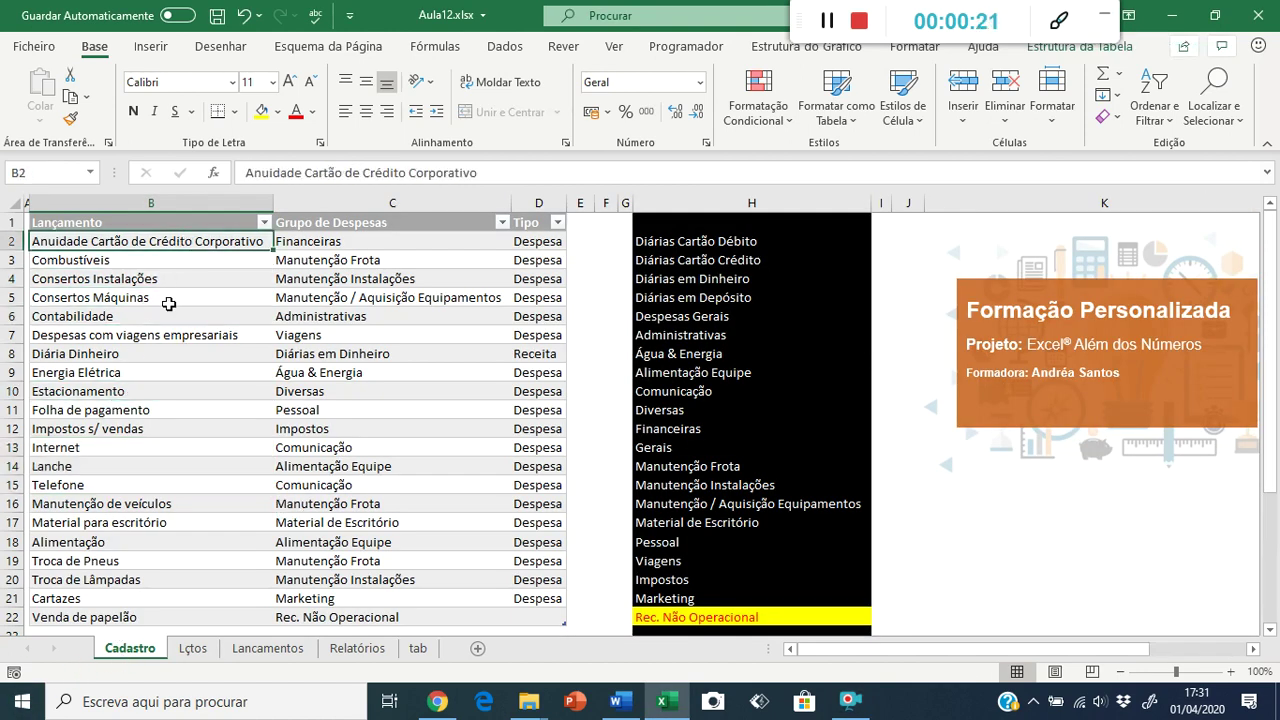
pyautogui.click(177, 375)
pyautogui.click(176, 427)
pyautogui.click(178, 466)
pyautogui.click(175, 503)
pyautogui.click(158, 410)
pyautogui.click(165, 341)
pyautogui.click(174, 297)
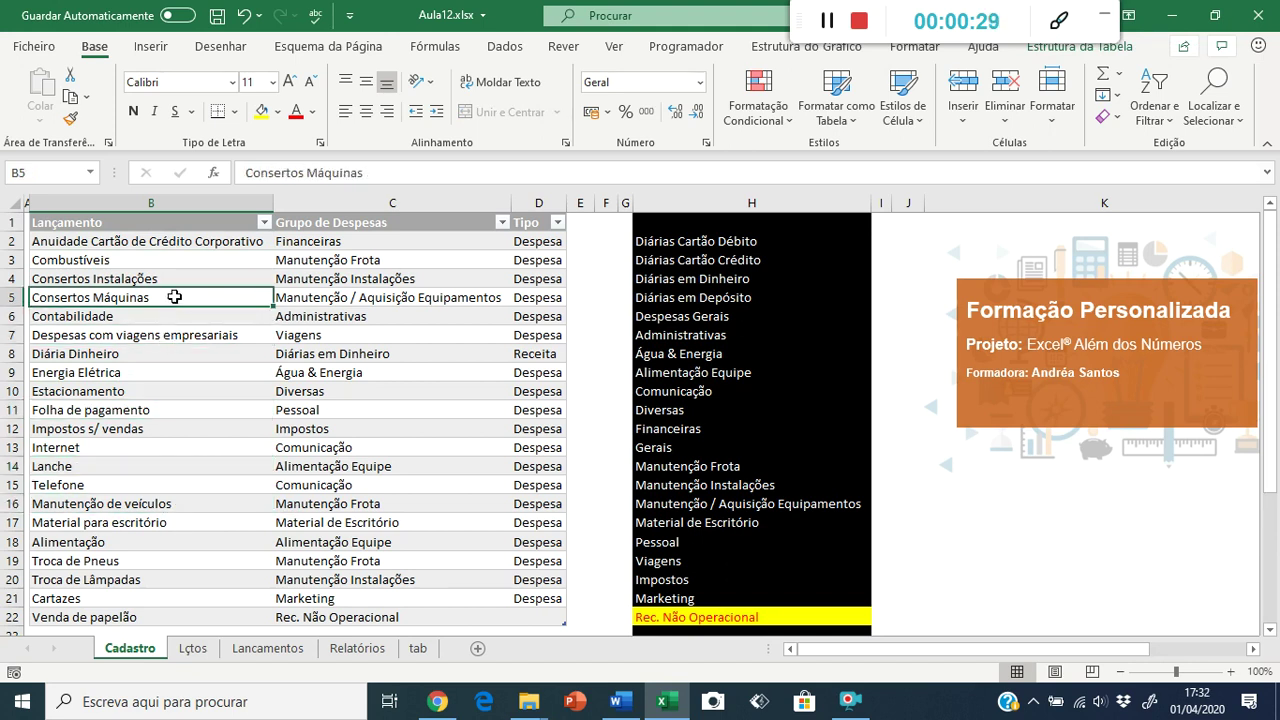
pyautogui.click(196, 277)
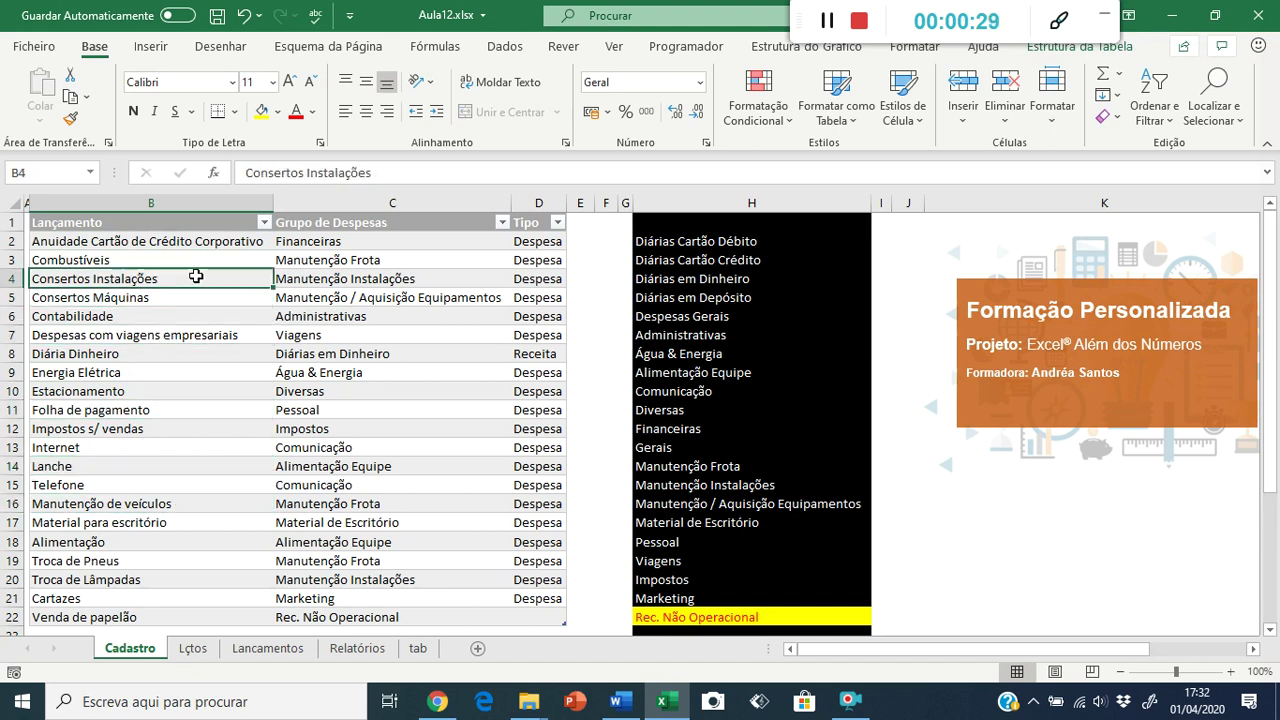
# Step: Look through the Grupo de Despesas options offered for the Combustíveis entry and compare them with the source list in column H
pyautogui.click(318, 256)
pyautogui.click(520, 260)
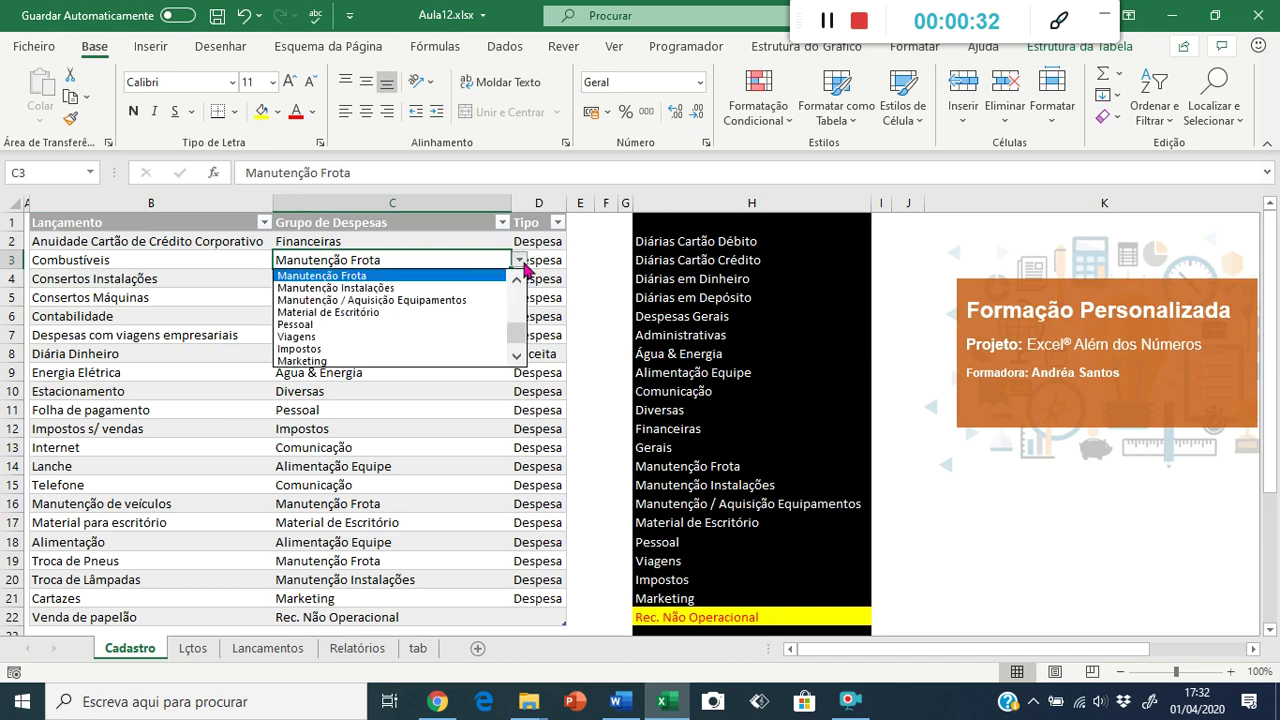
pyautogui.moveTo(517, 345); pyautogui.dragTo(493, 288)
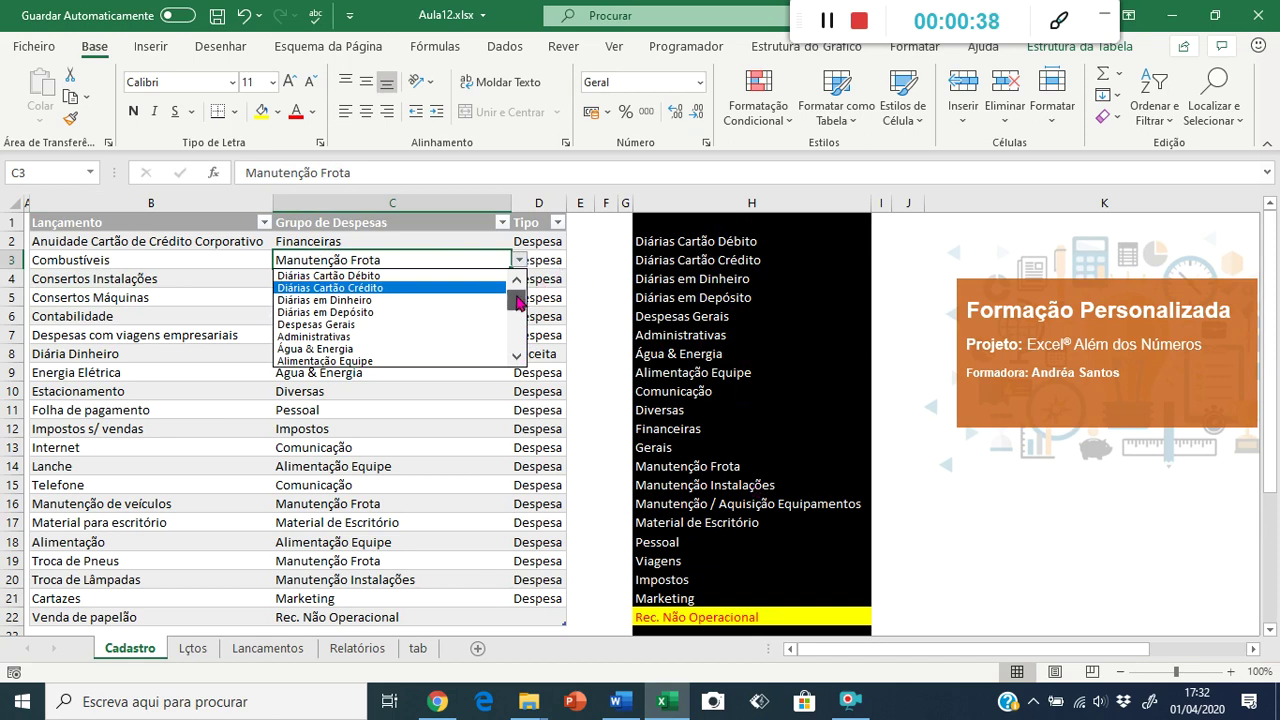
pyautogui.moveTo(518, 300); pyautogui.dragTo(514, 343)
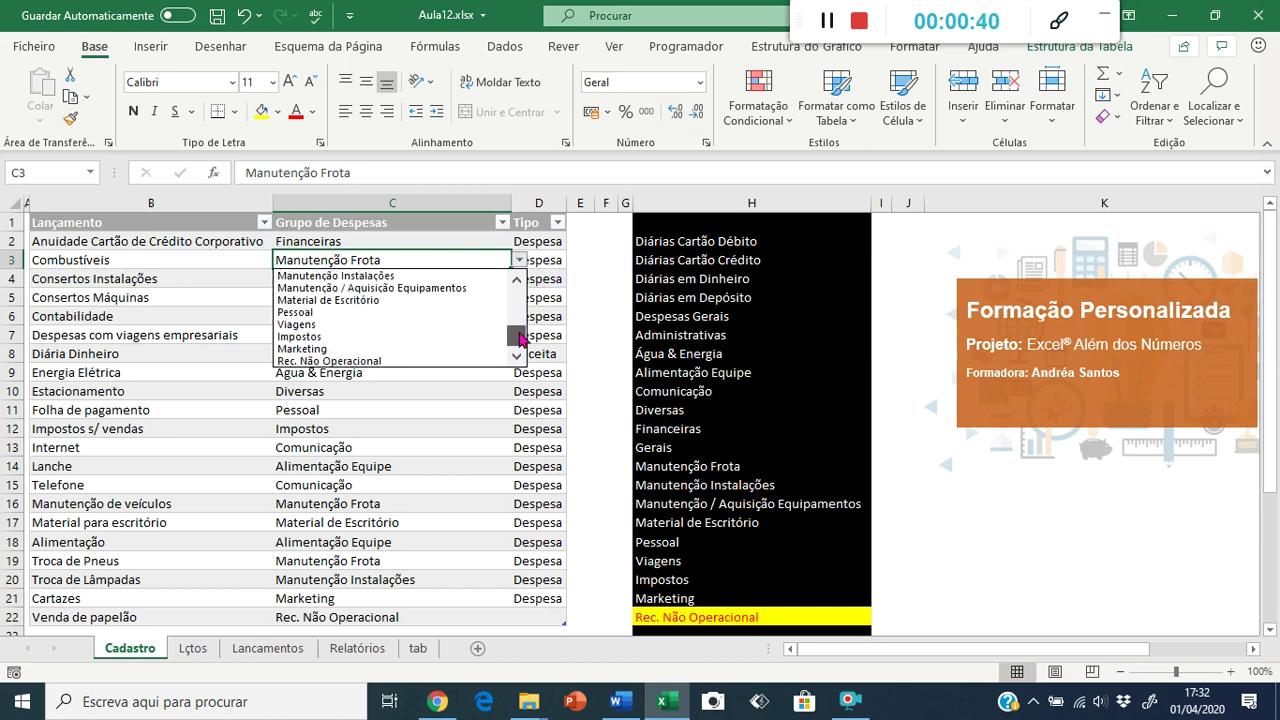
pyautogui.scroll(3, 522, 340)
pyautogui.click(705, 437)
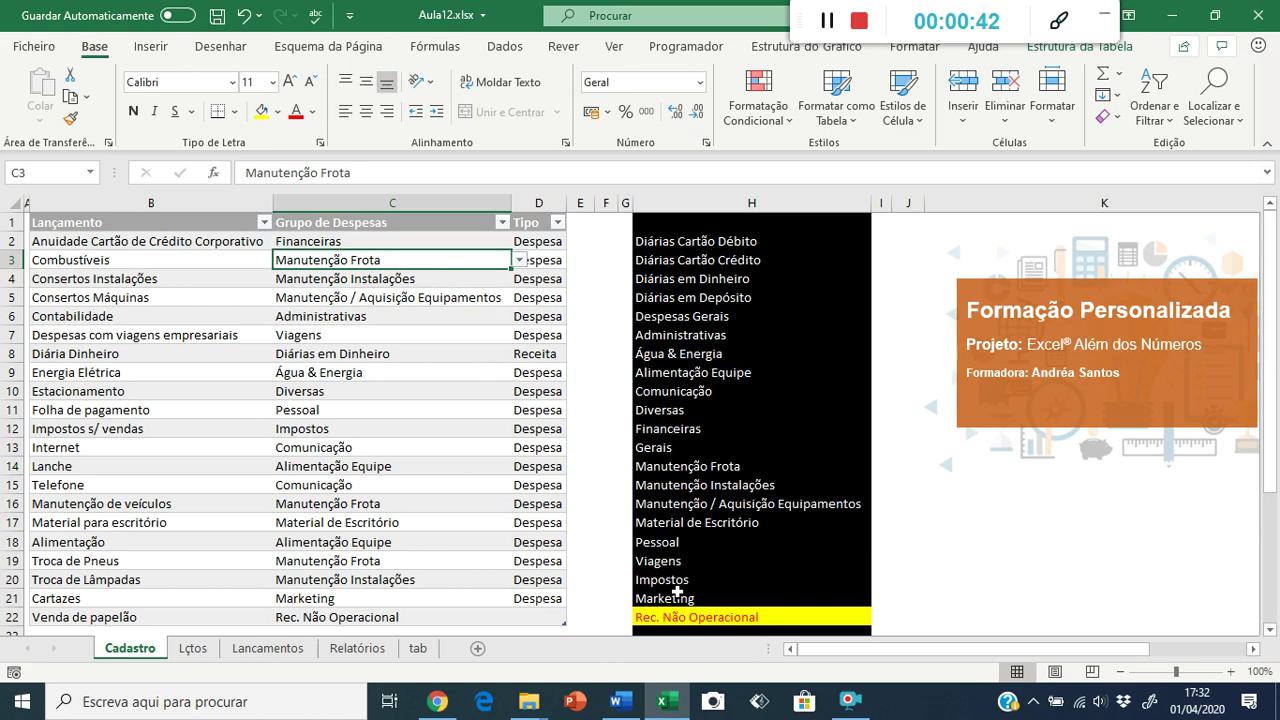
# Step: Add "Outras Despesas" to the expense group list in cell H23, directly below Rec. Não Operacional
pyautogui.click(654, 612)
pyautogui.press('Return')
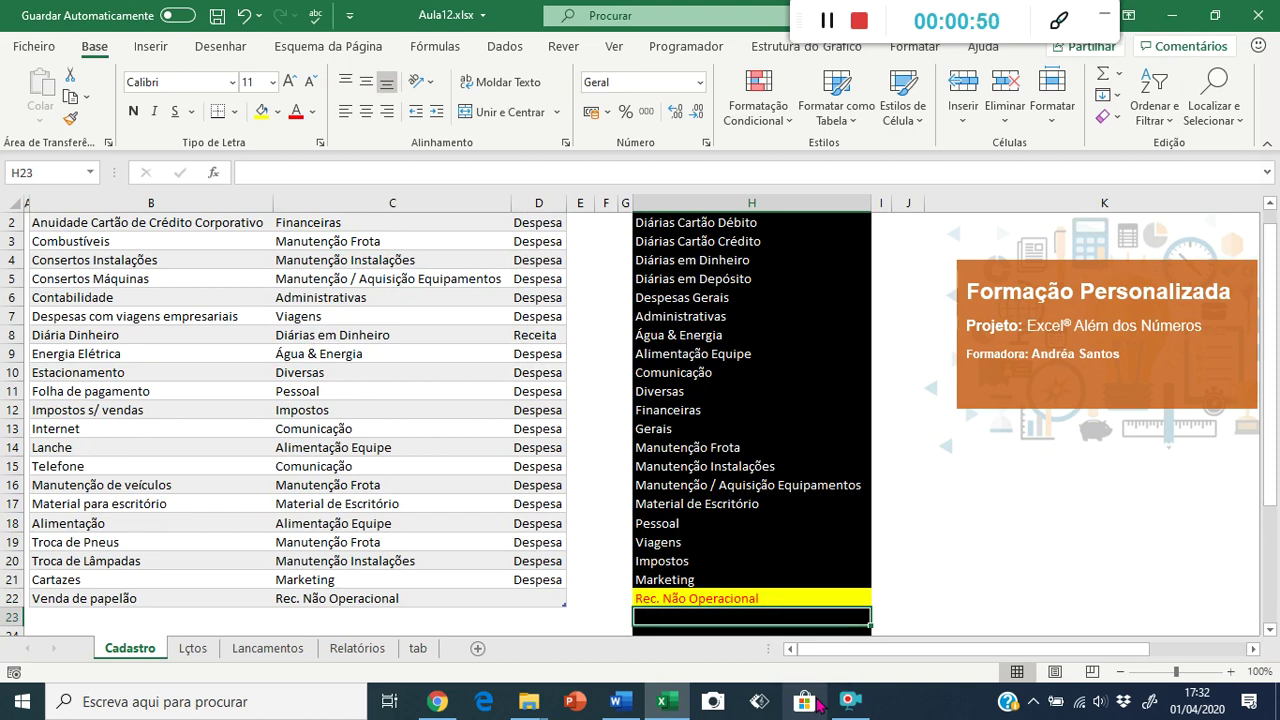
pyautogui.write('Ou')
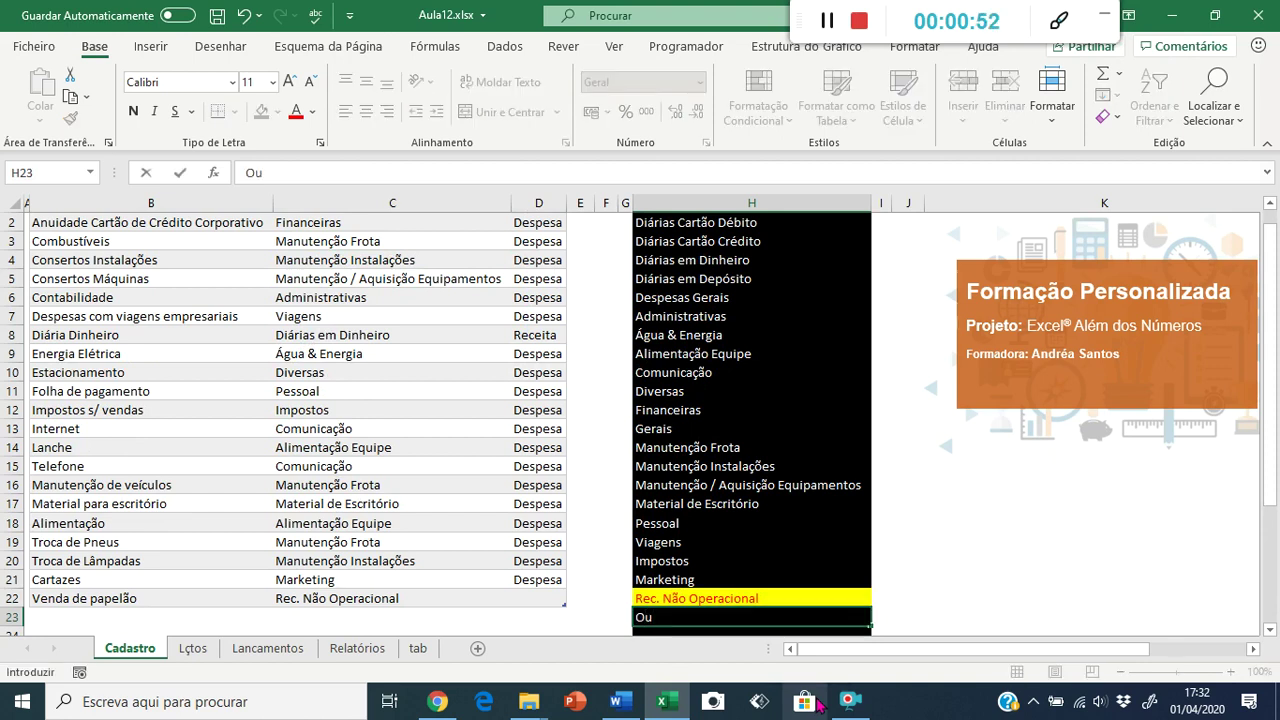
pyautogui.write('tras Despesas')
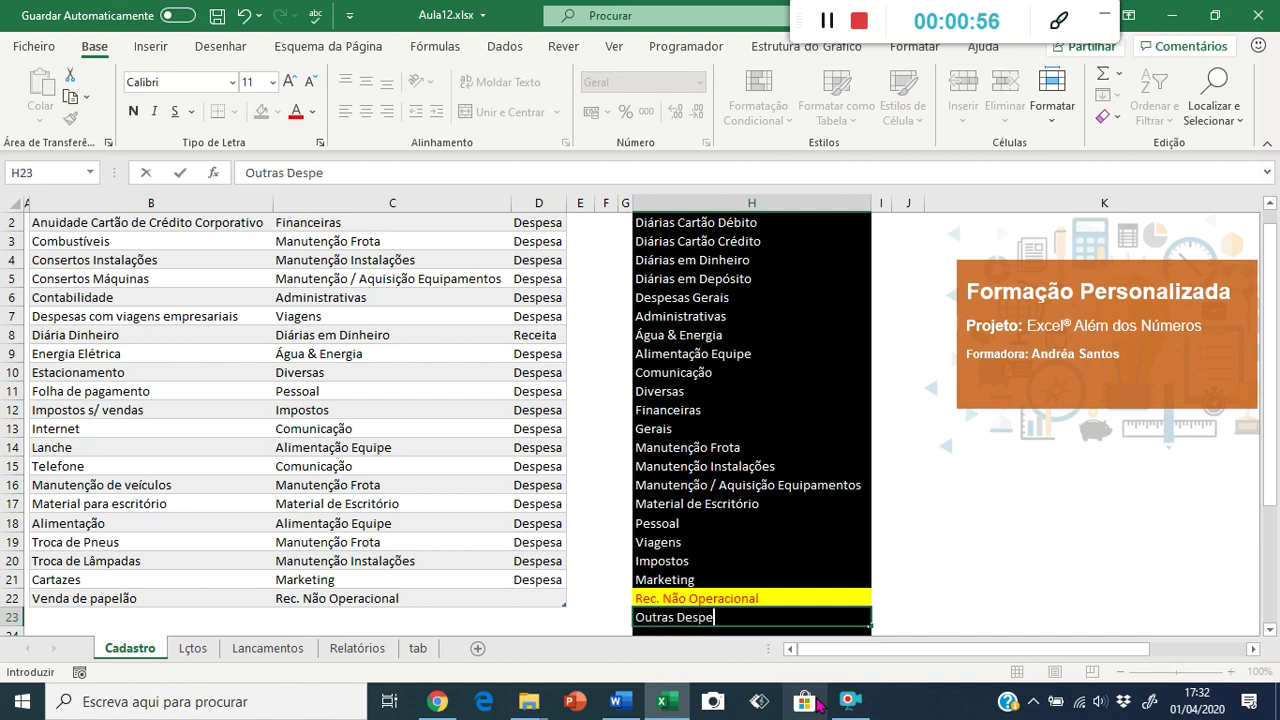
pyautogui.press('Return')
pyautogui.press('Up')
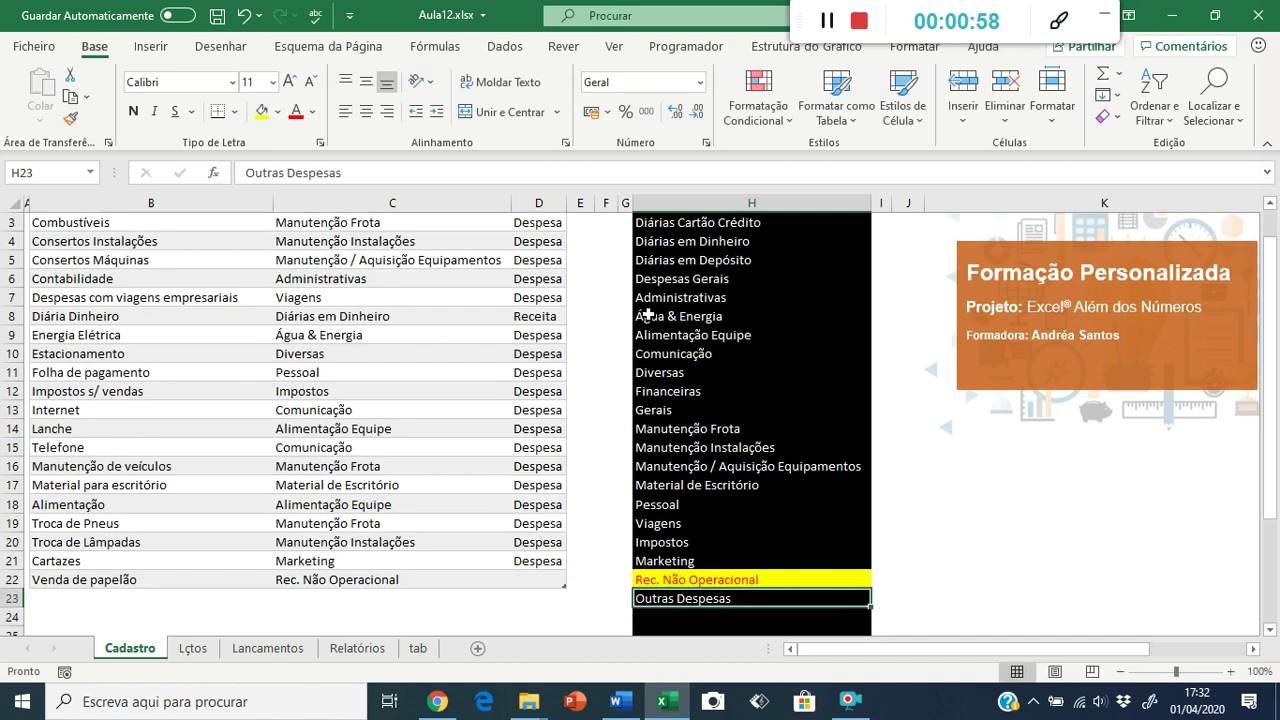
# Step: Check the Grupo de Despesas options for the Estacionamento entry for the Outras Despesas group, keeping its current choice
pyautogui.click(355, 356)
pyautogui.click(520, 353)
pyautogui.moveTo(515, 416); pyautogui.dragTo(516, 445)
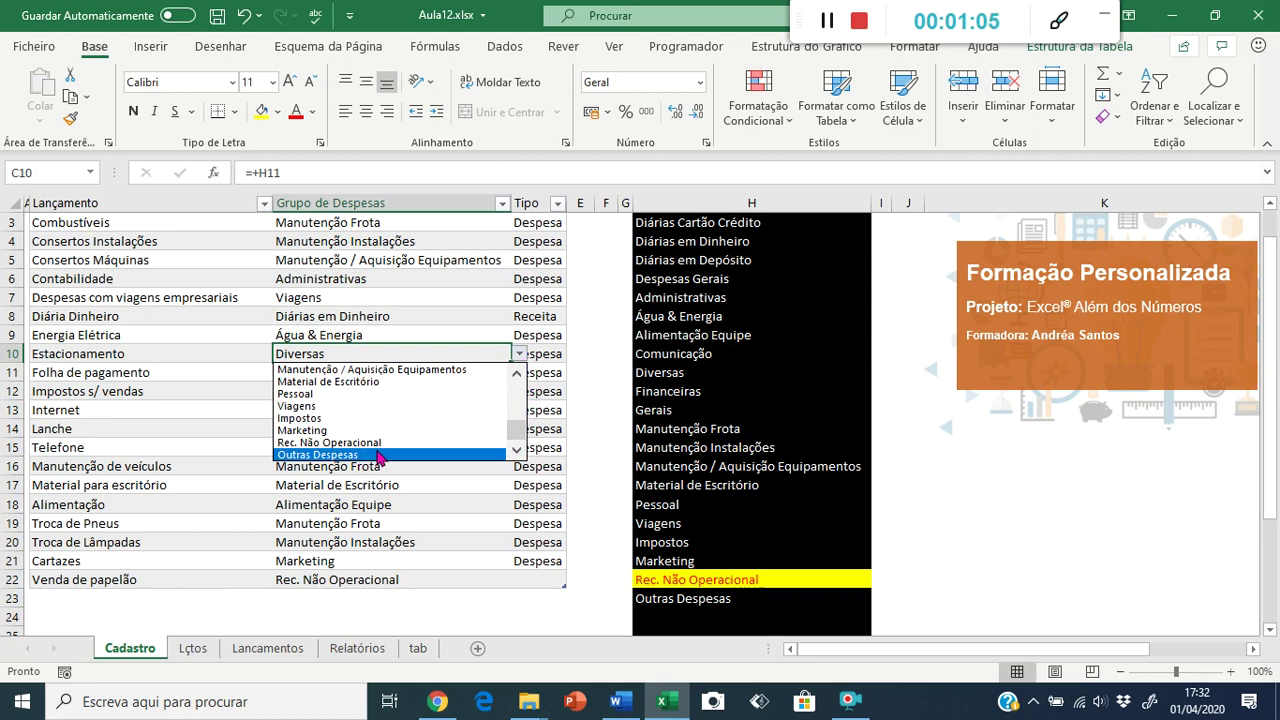
pyautogui.click(382, 524)
pyautogui.click(782, 610)
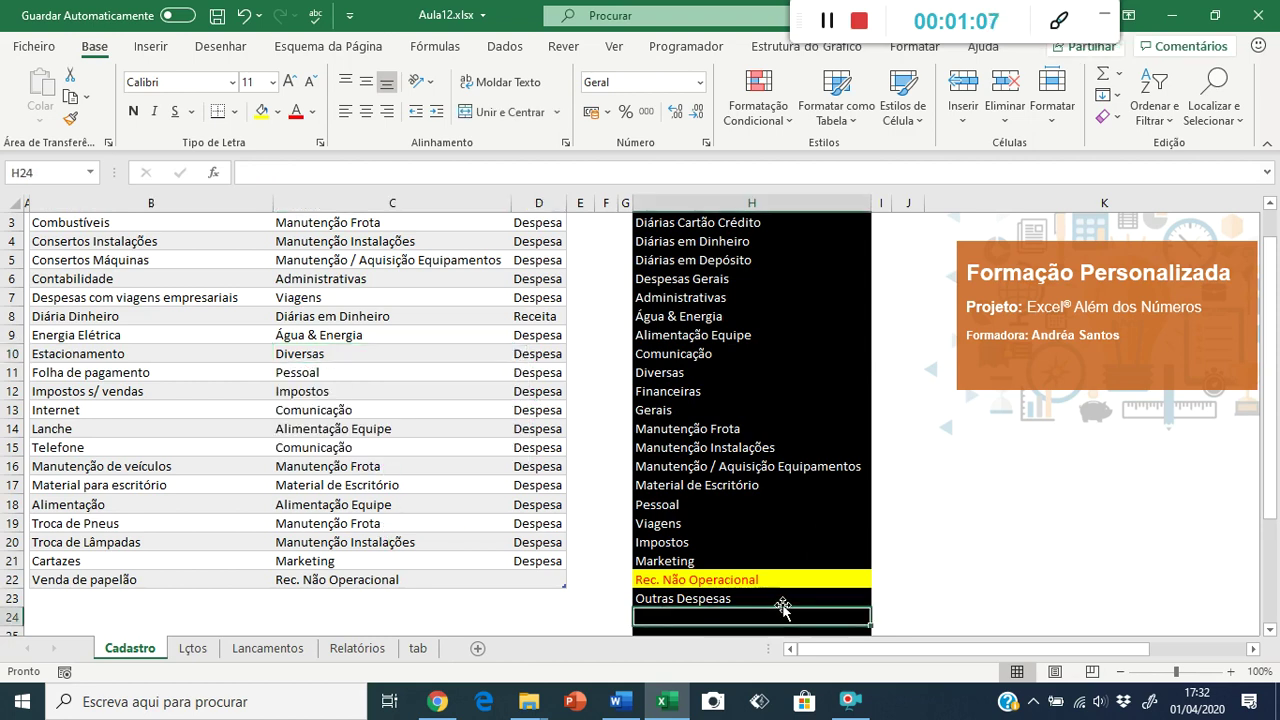
# Step: Review the column H group list and the Grupo de Despesas options for Impostos s/ vendas, then return to the table's first rows
pyautogui.scroll(1, 737, 366)
pyautogui.scroll(-1, 739, 370)
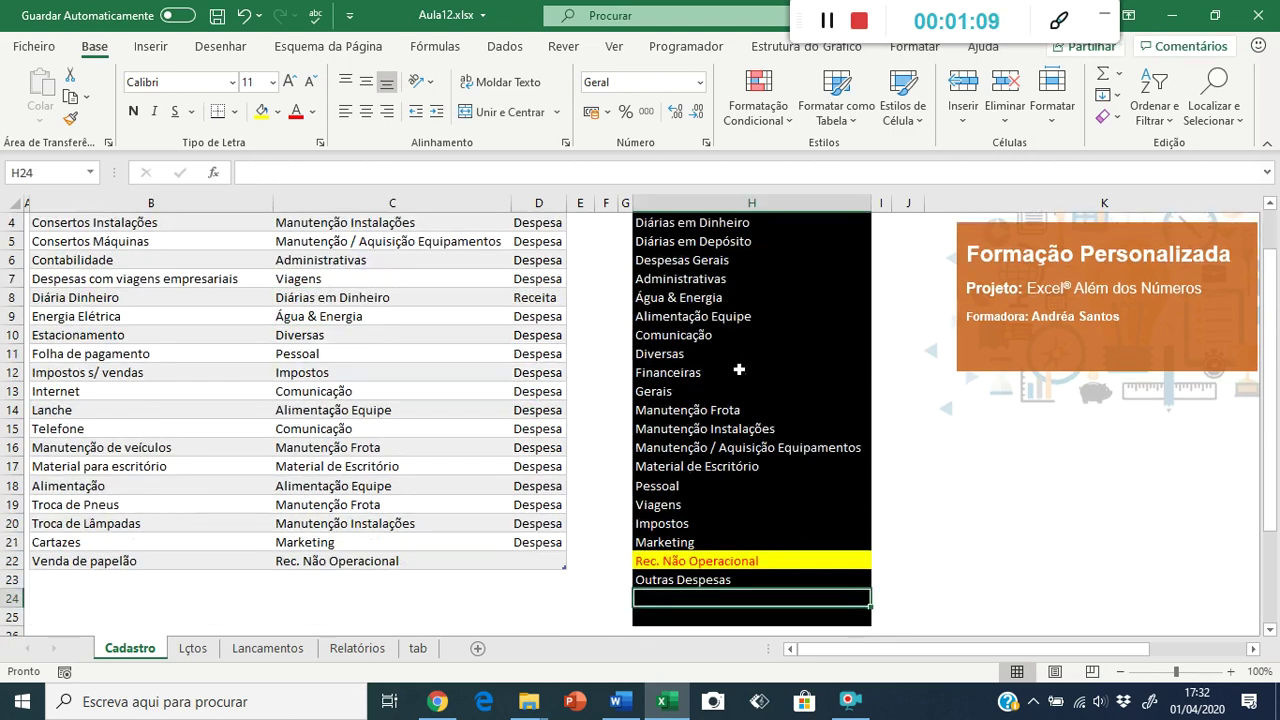
pyautogui.scroll(-2, 739, 370)
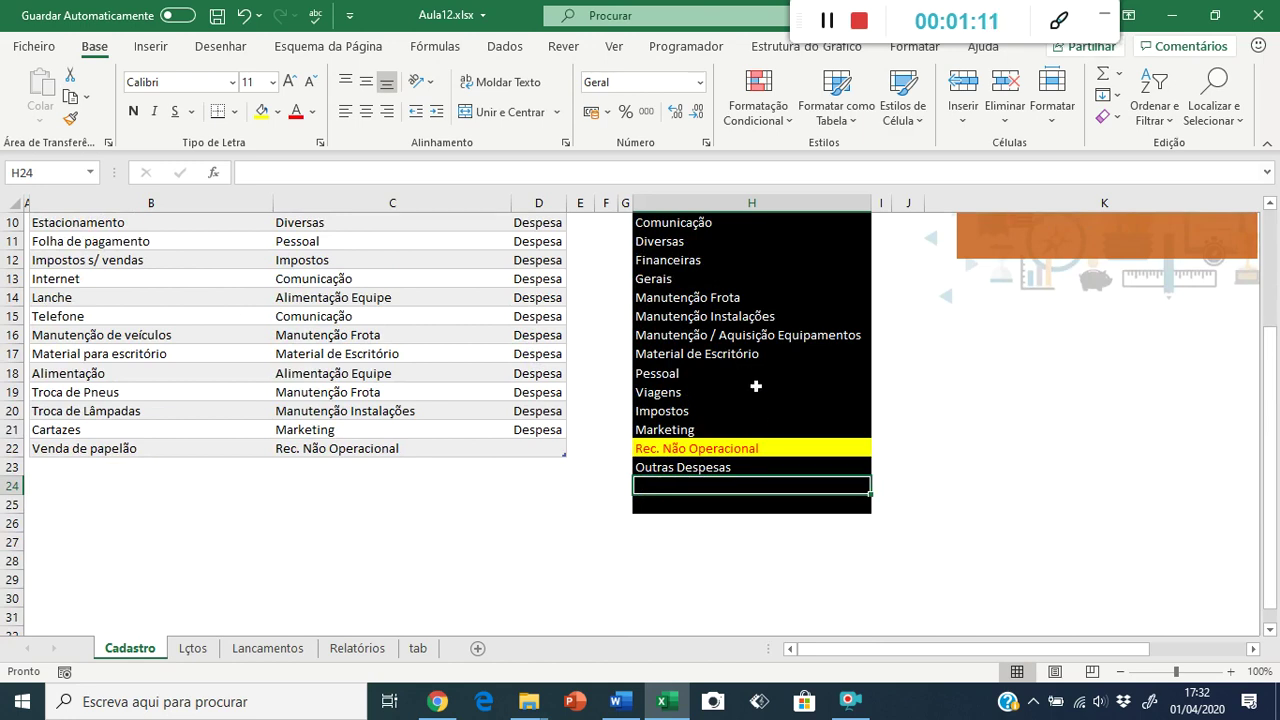
pyautogui.scroll(3, 756, 380)
pyautogui.scroll(-2, 755, 368)
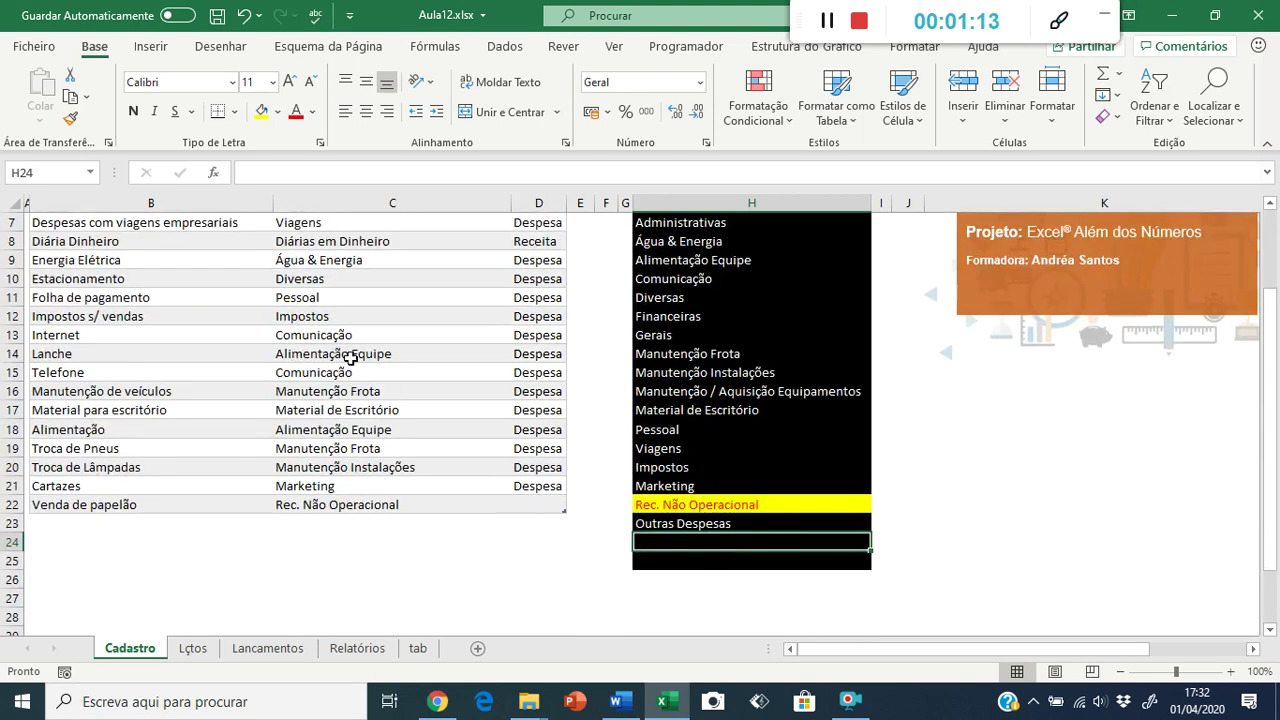
pyautogui.click(308, 314)
pyautogui.click(520, 318)
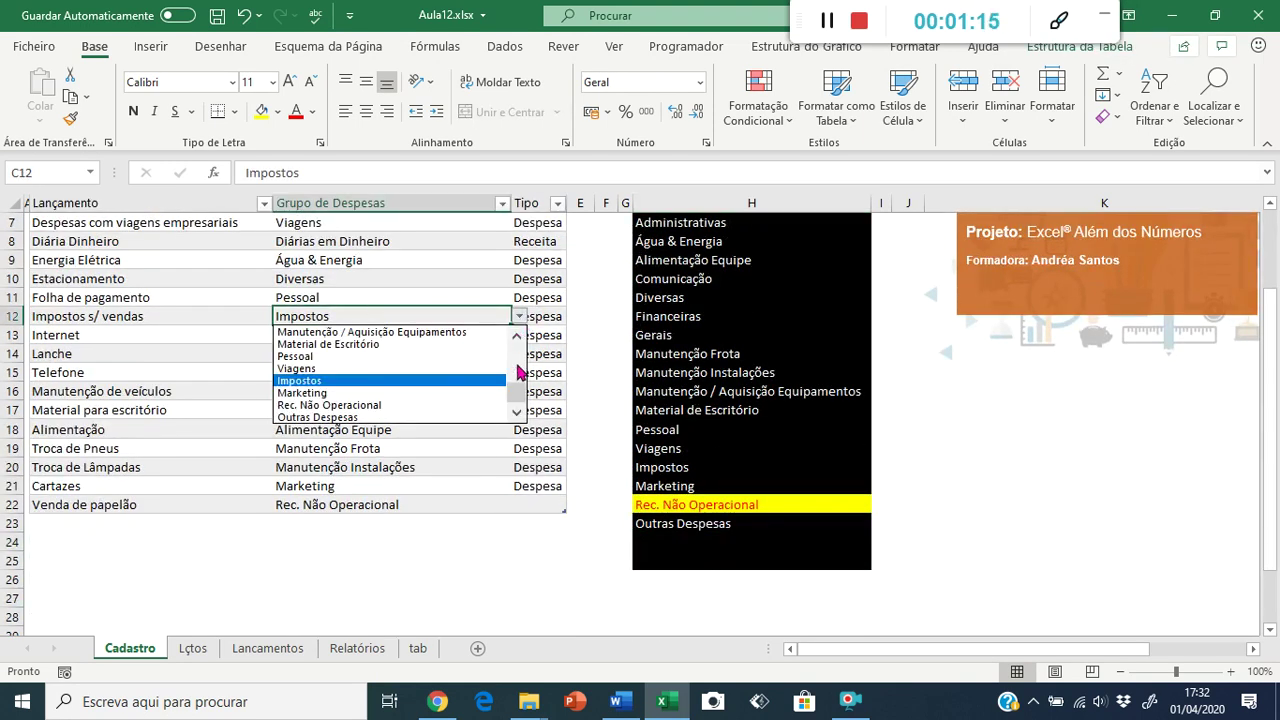
pyautogui.moveTo(516, 398); pyautogui.dragTo(517, 337)
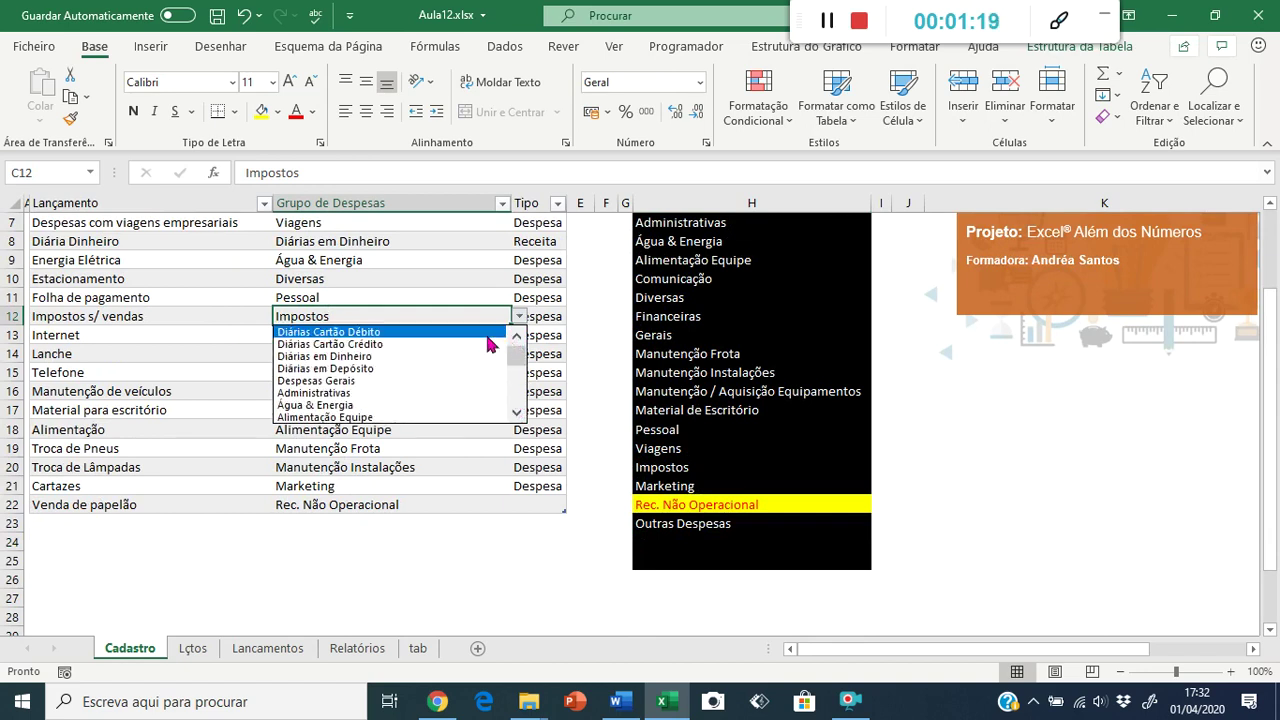
pyautogui.press('Escape')
pyautogui.hotkey('ctrl', 'Home')
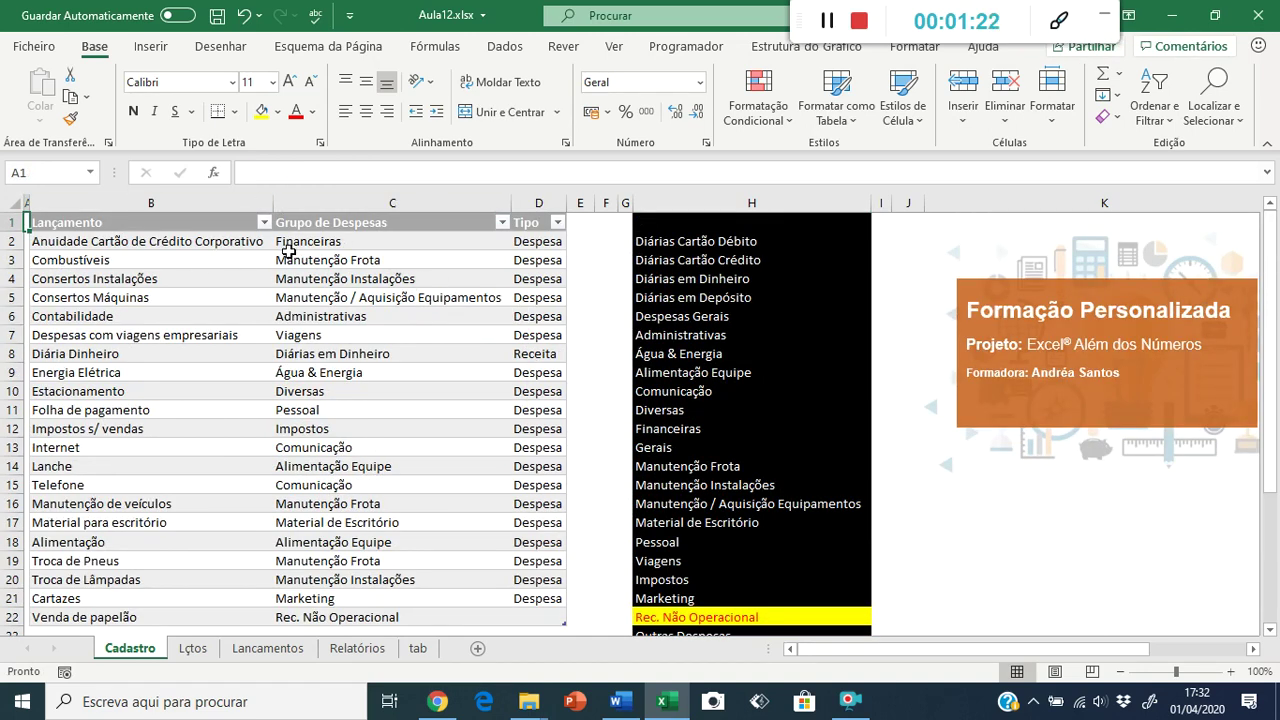
pyautogui.click(289, 254)
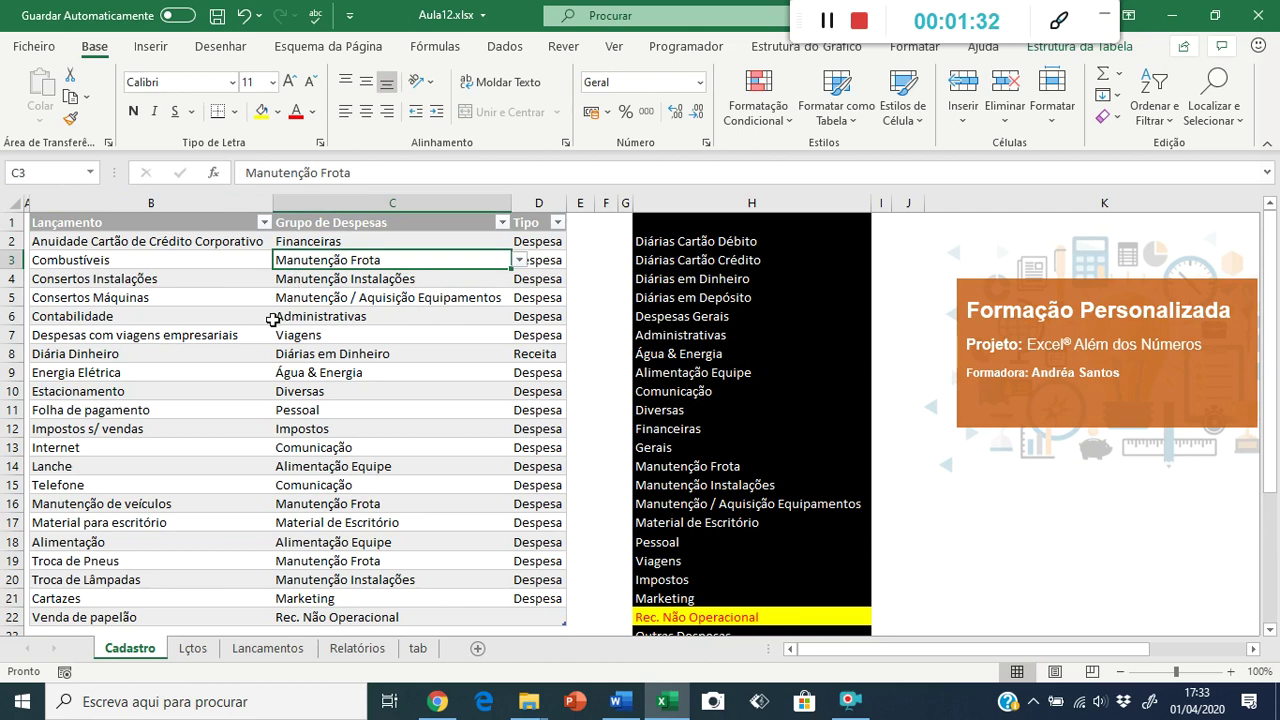
# Step: Examine the column headers from Data to Saldo on the Lçtos sheet
pyautogui.click(194, 649)
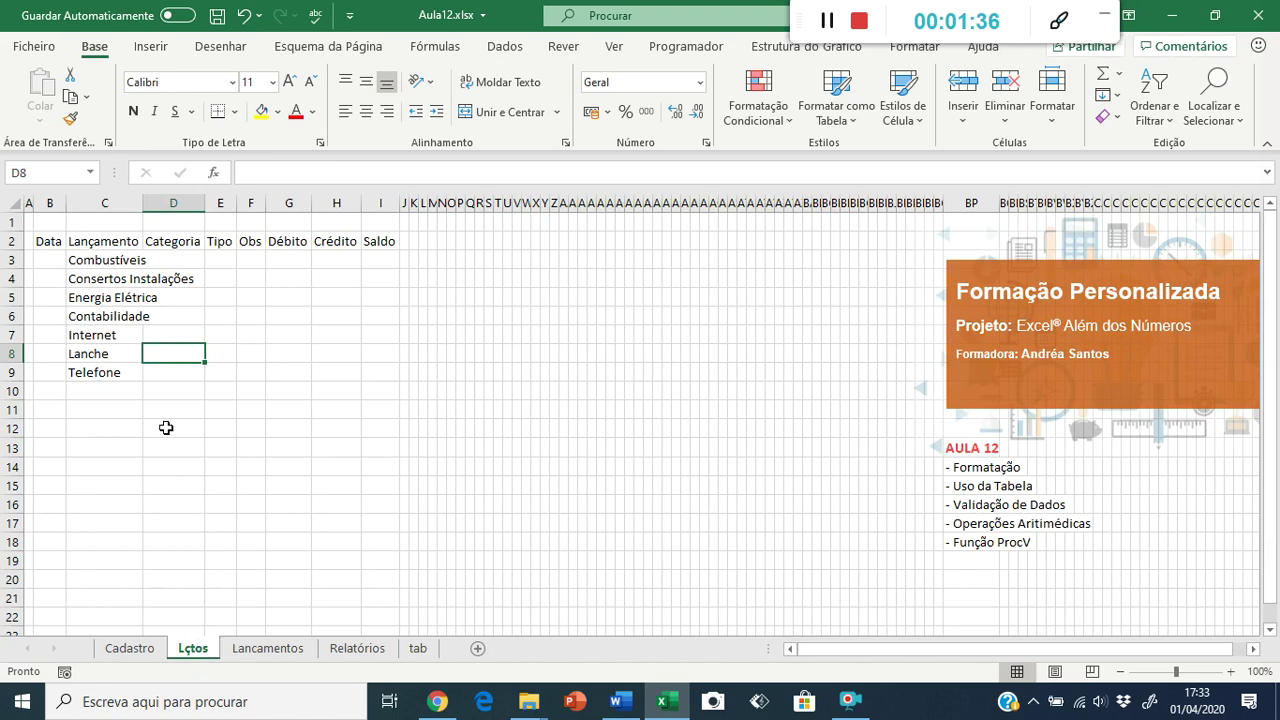
pyautogui.click(104, 262)
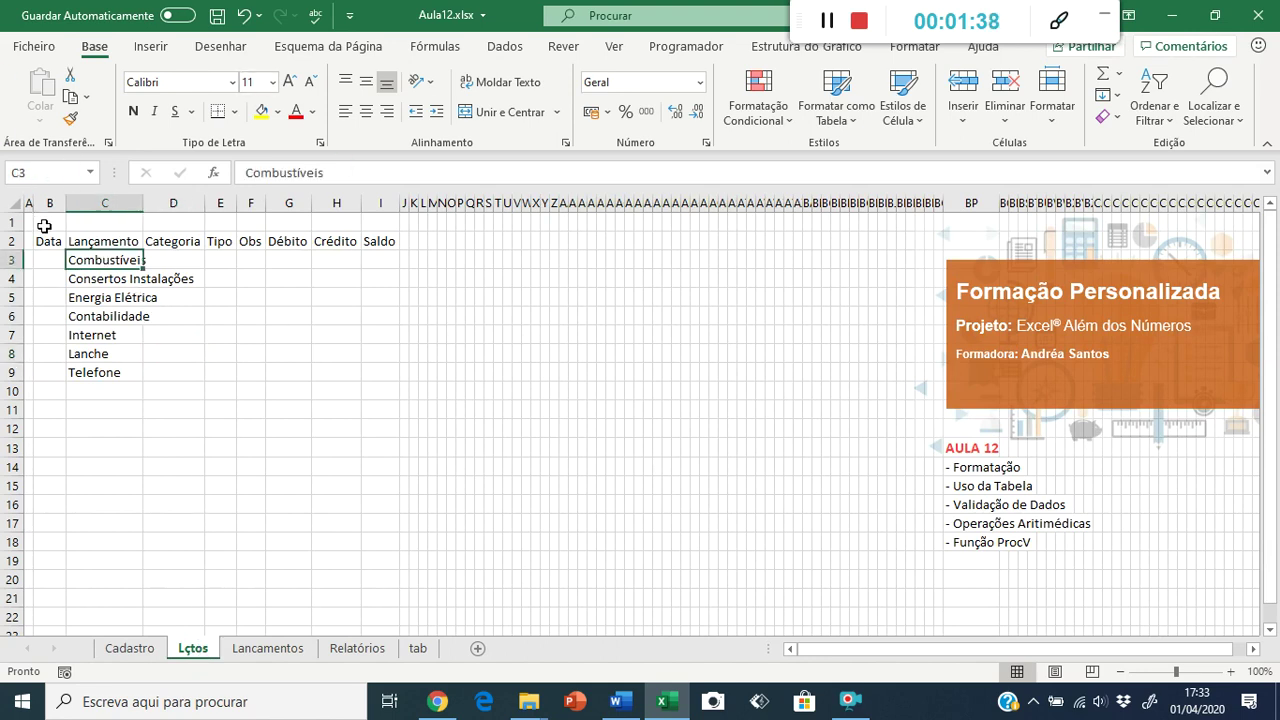
pyautogui.click(42, 241)
pyautogui.click(103, 257)
pyautogui.click(130, 241)
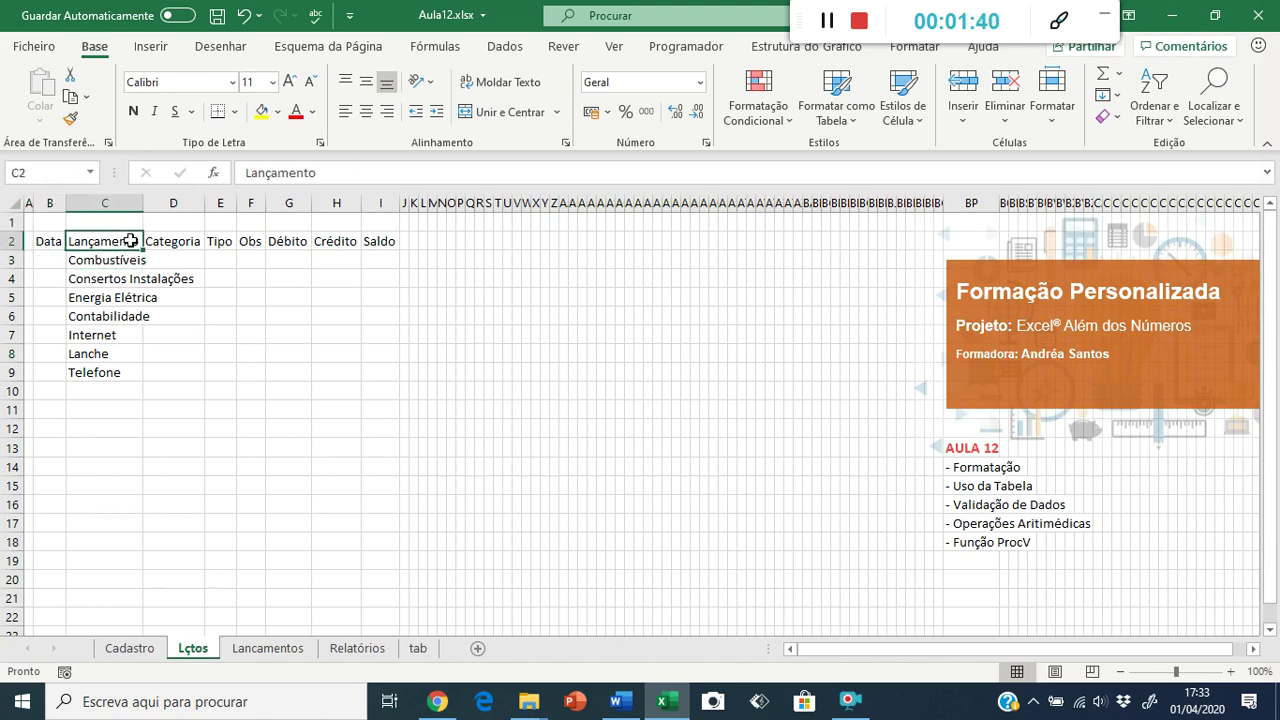
pyautogui.click(49, 243)
pyautogui.click(108, 244)
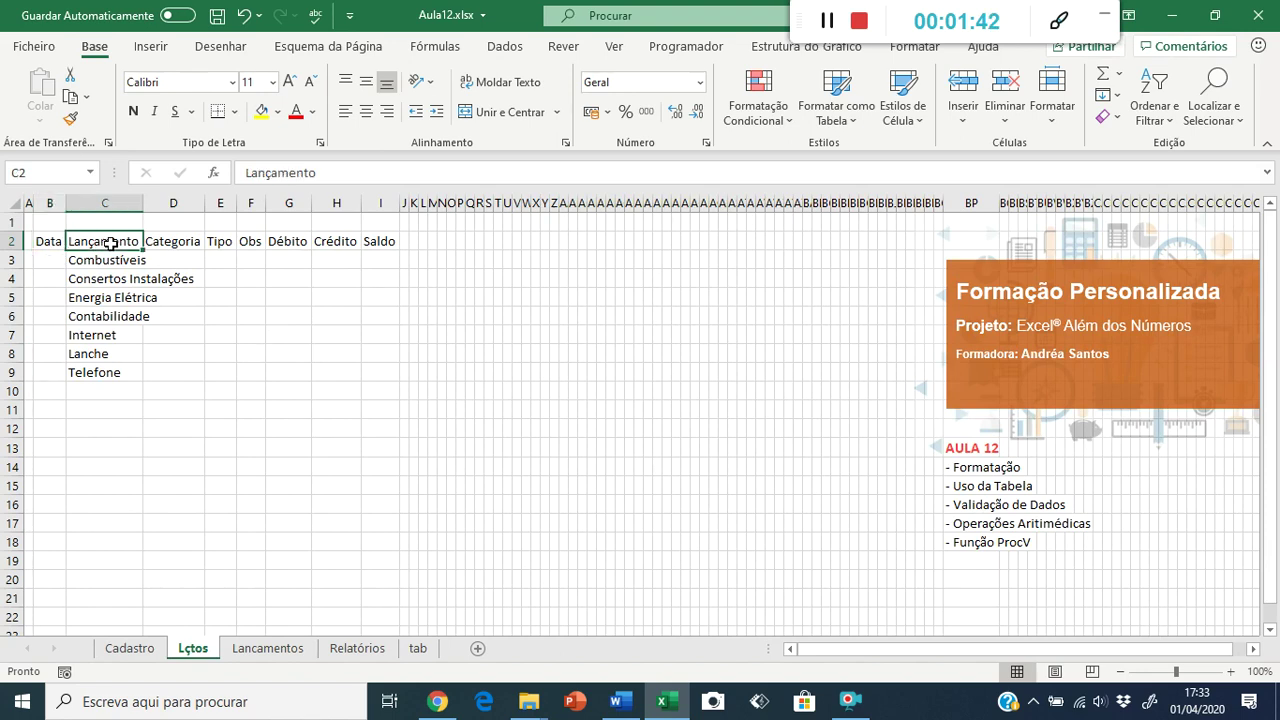
pyautogui.click(54, 250)
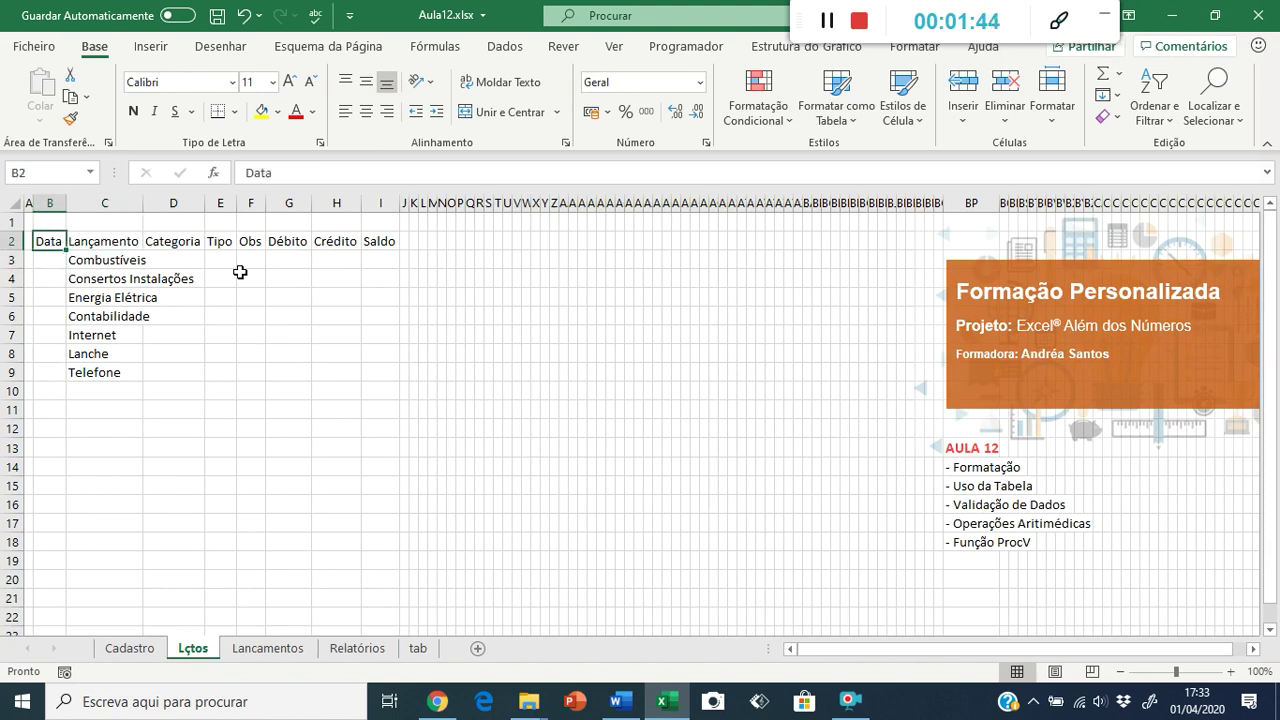
pyautogui.press('Right')
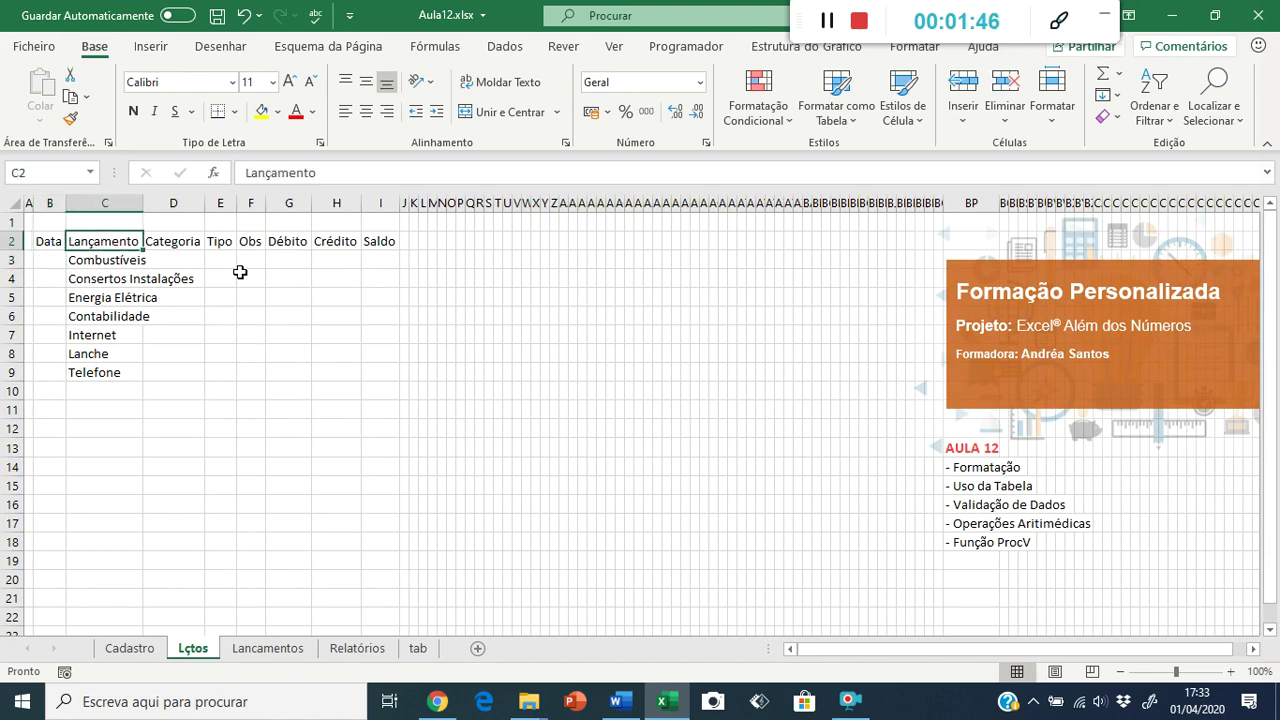
pyautogui.press('Right')
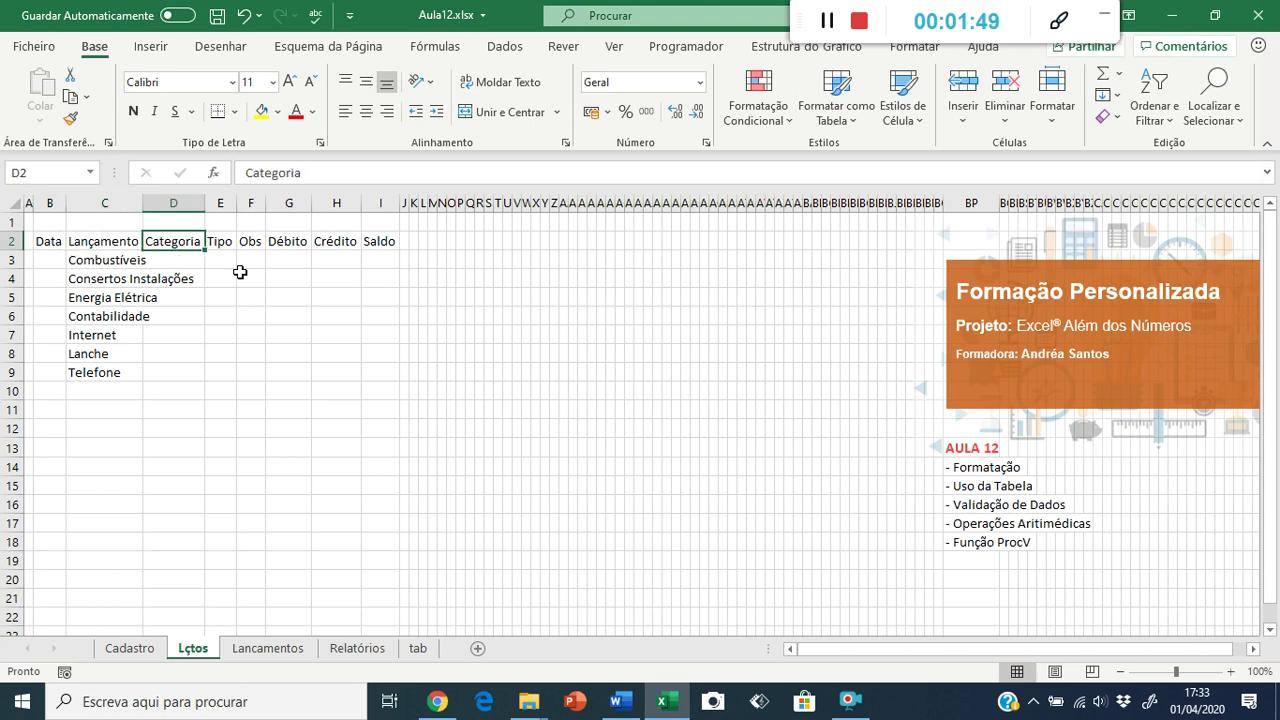
pyautogui.press('Right')
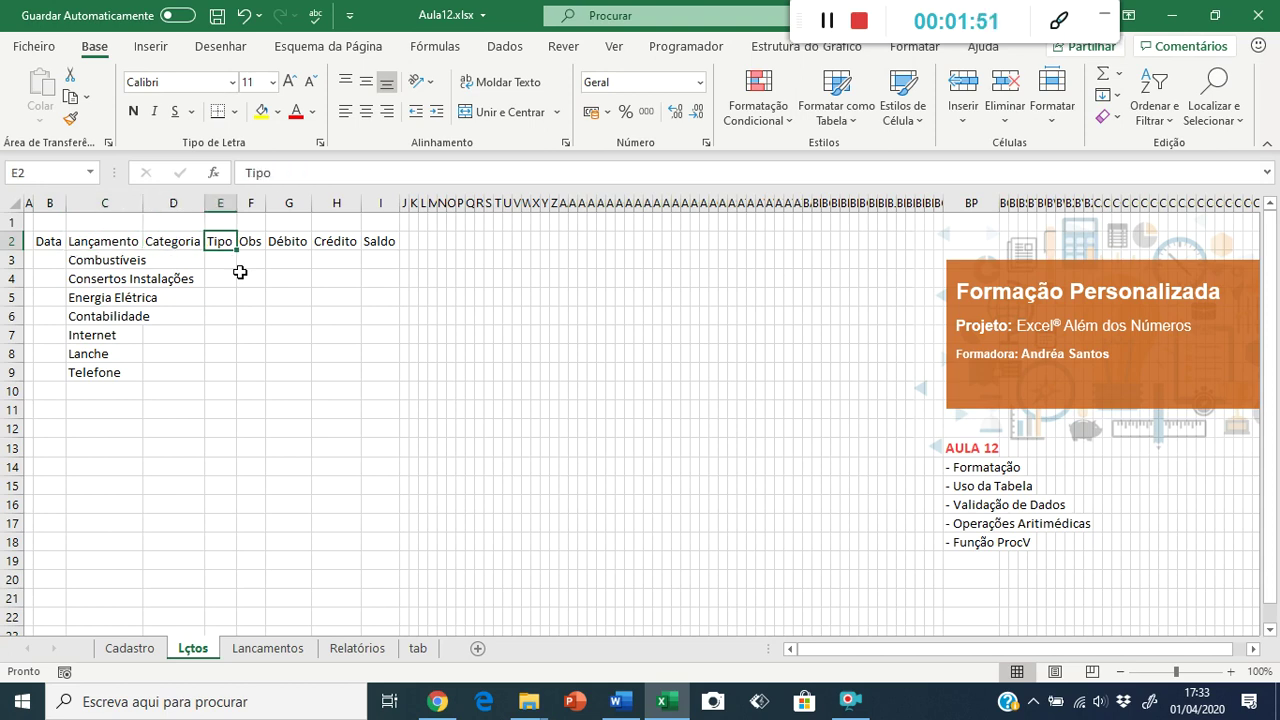
pyautogui.press('Left')
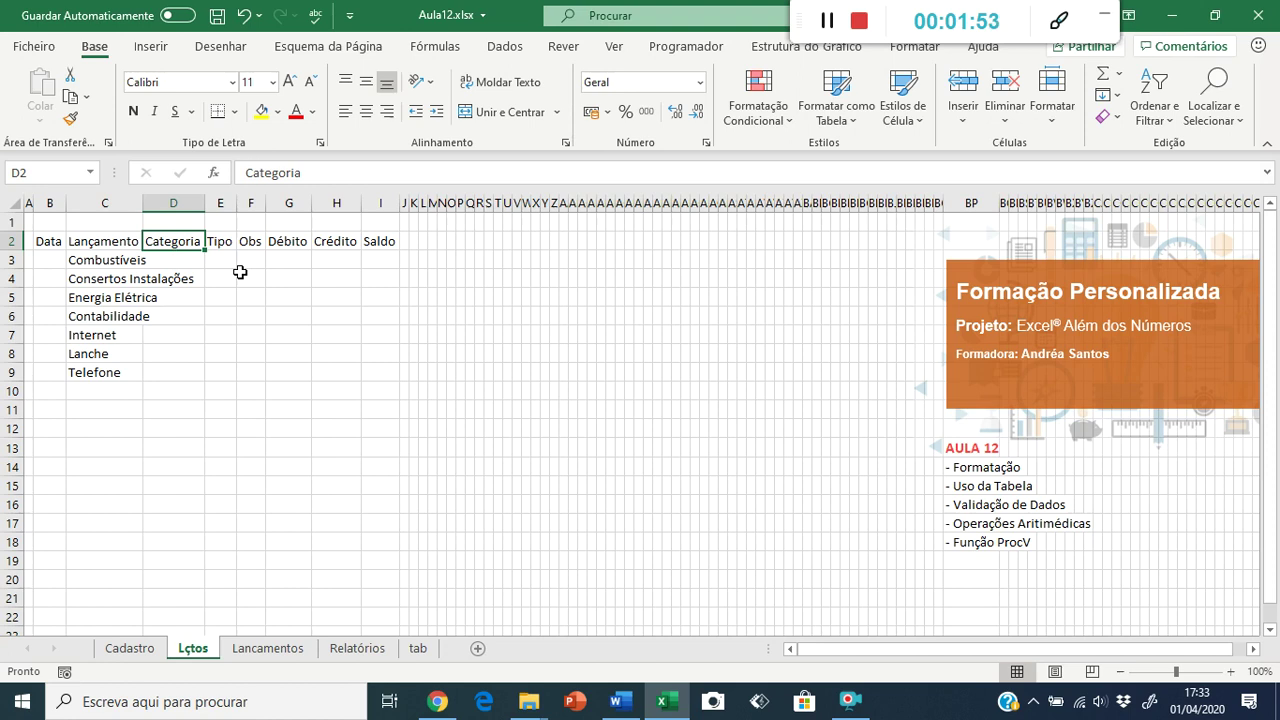
pyautogui.press('Right')
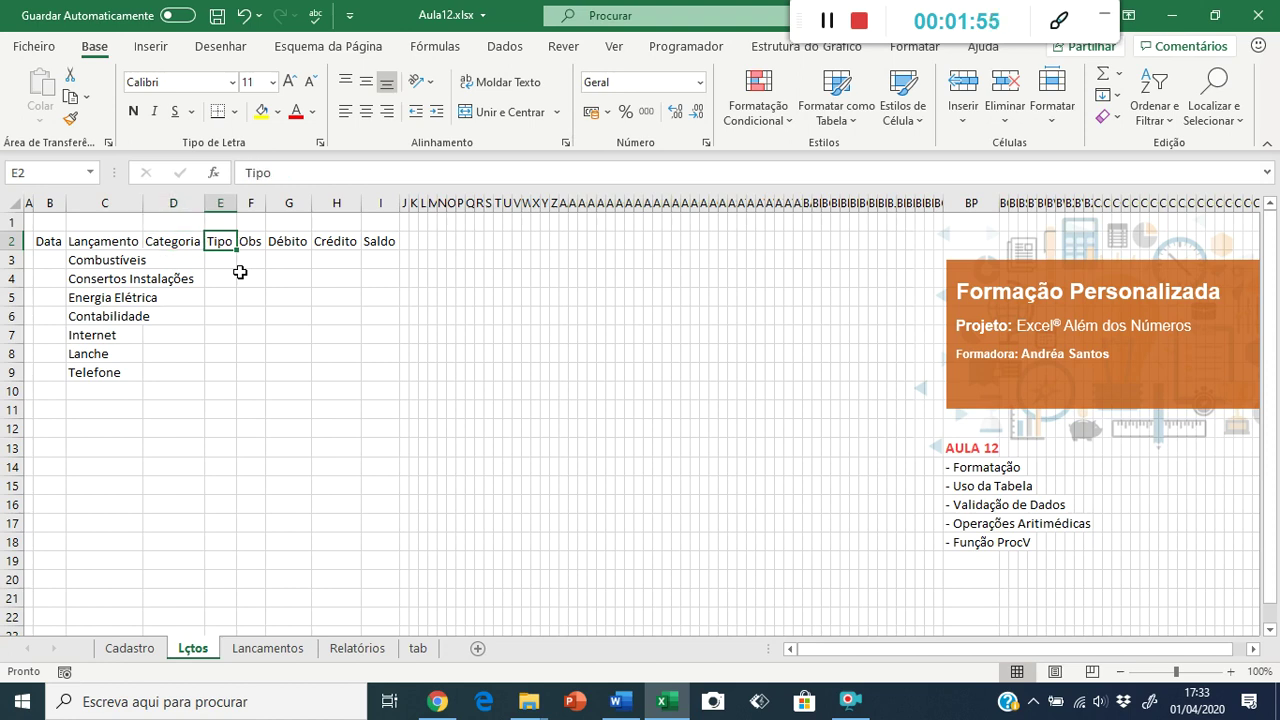
pyautogui.press('Right')
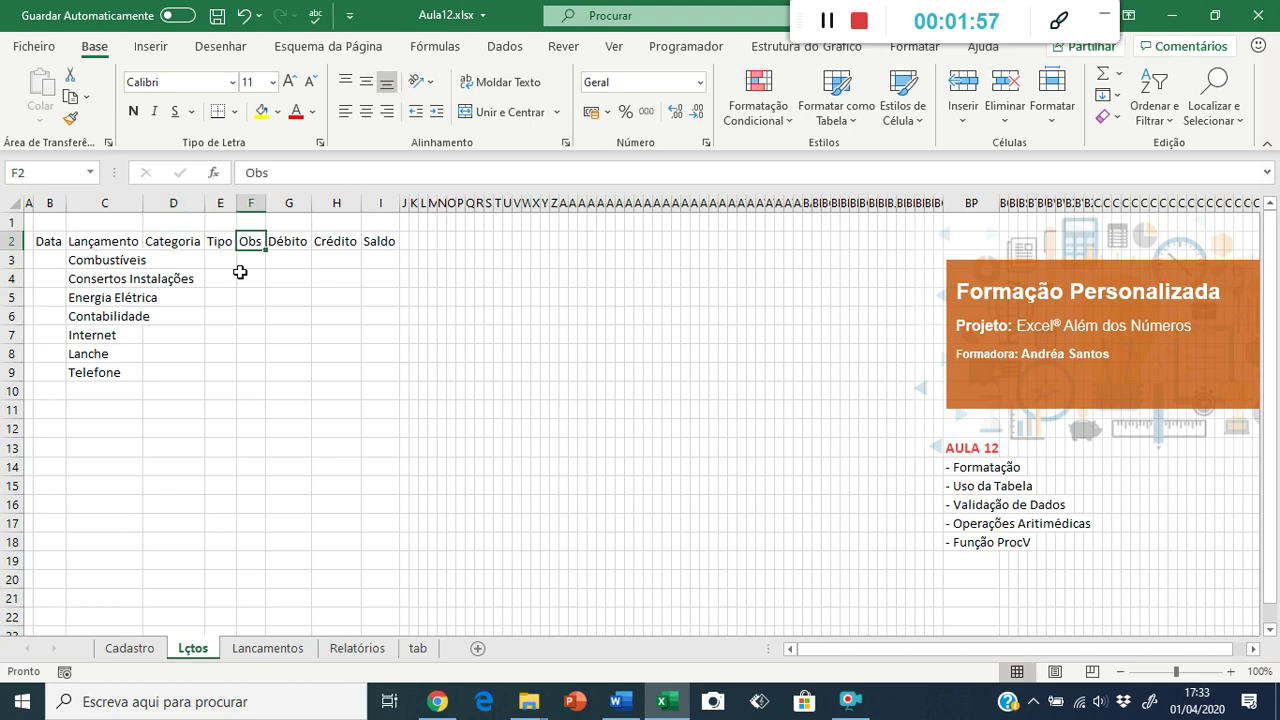
pyautogui.press('Right')
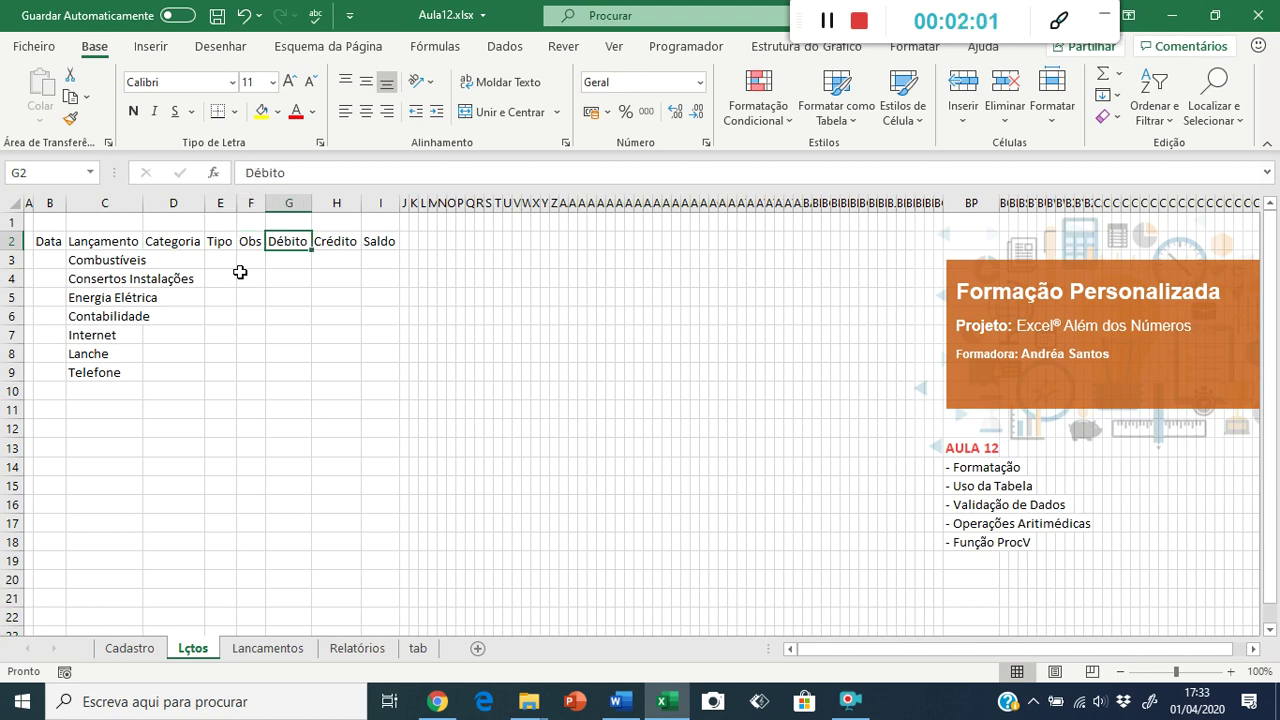
pyautogui.press('Right')
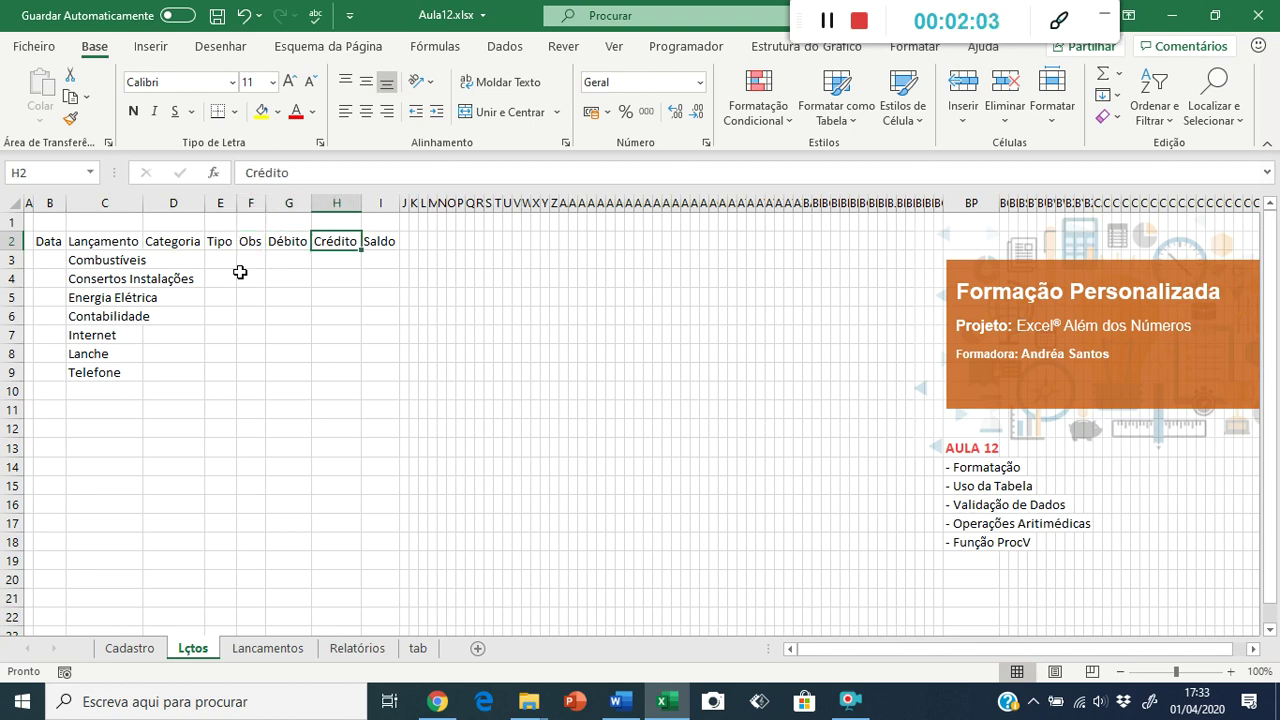
pyautogui.press('Right')
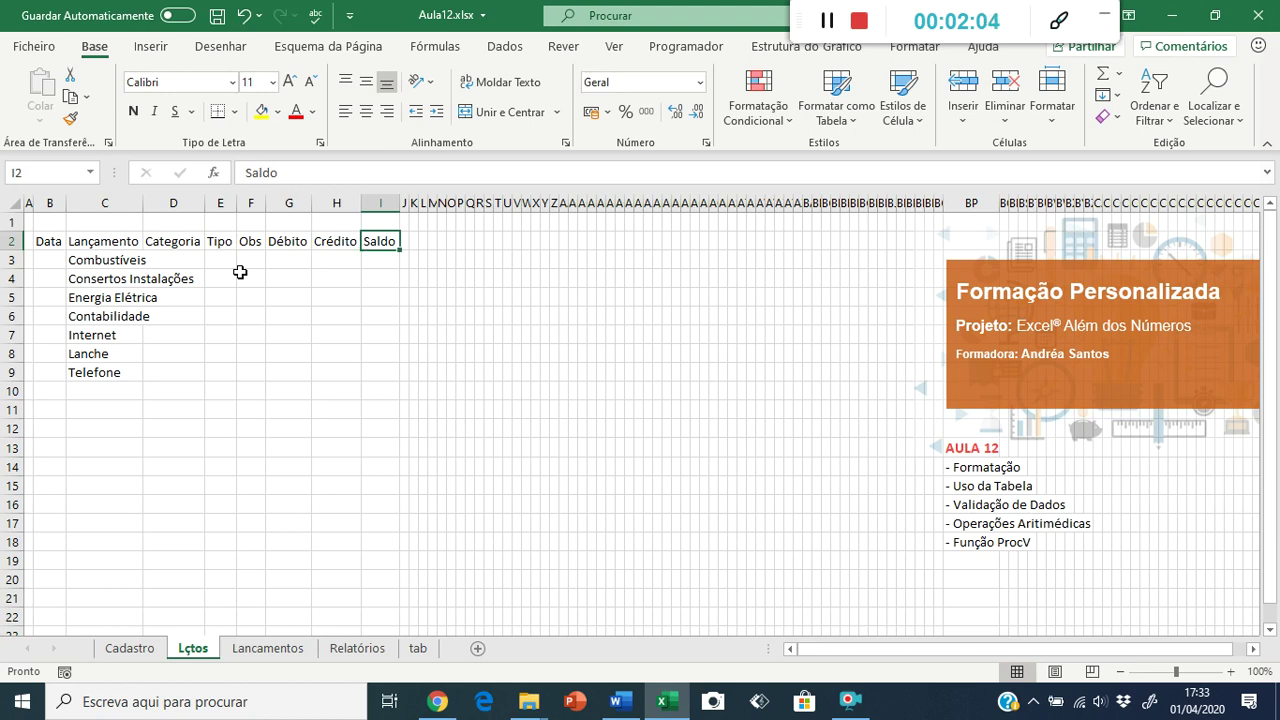
# Step: Review the Lançamento entries from Combustíveis to Telefone on the Lçtos sheet
pyautogui.moveTo(85, 262); pyautogui.dragTo(101, 376)
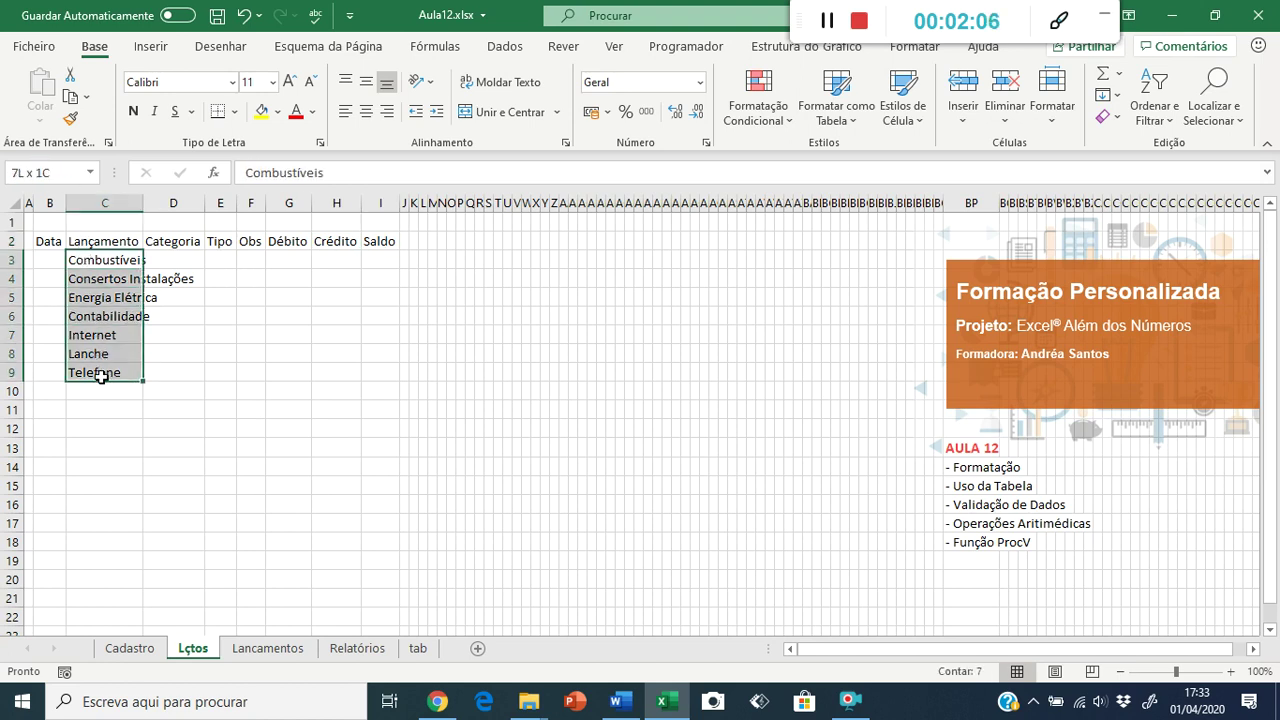
pyautogui.click(96, 313)
pyautogui.click(96, 280)
pyautogui.click(99, 335)
pyautogui.click(101, 372)
pyautogui.click(105, 389)
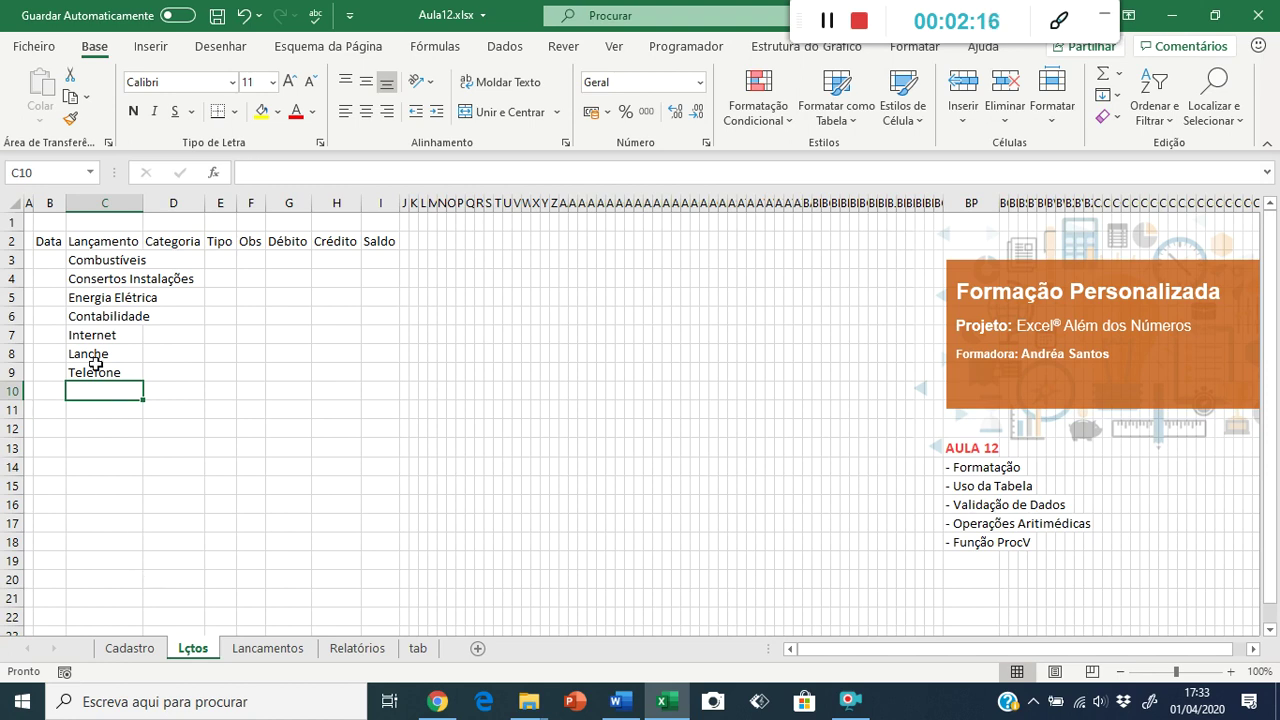
# Step: Format the Data cells B3:B9 with the second 14-mar-12 date type
pyautogui.click(49, 262)
pyautogui.moveTo(49, 264); pyautogui.dragTo(57, 371)
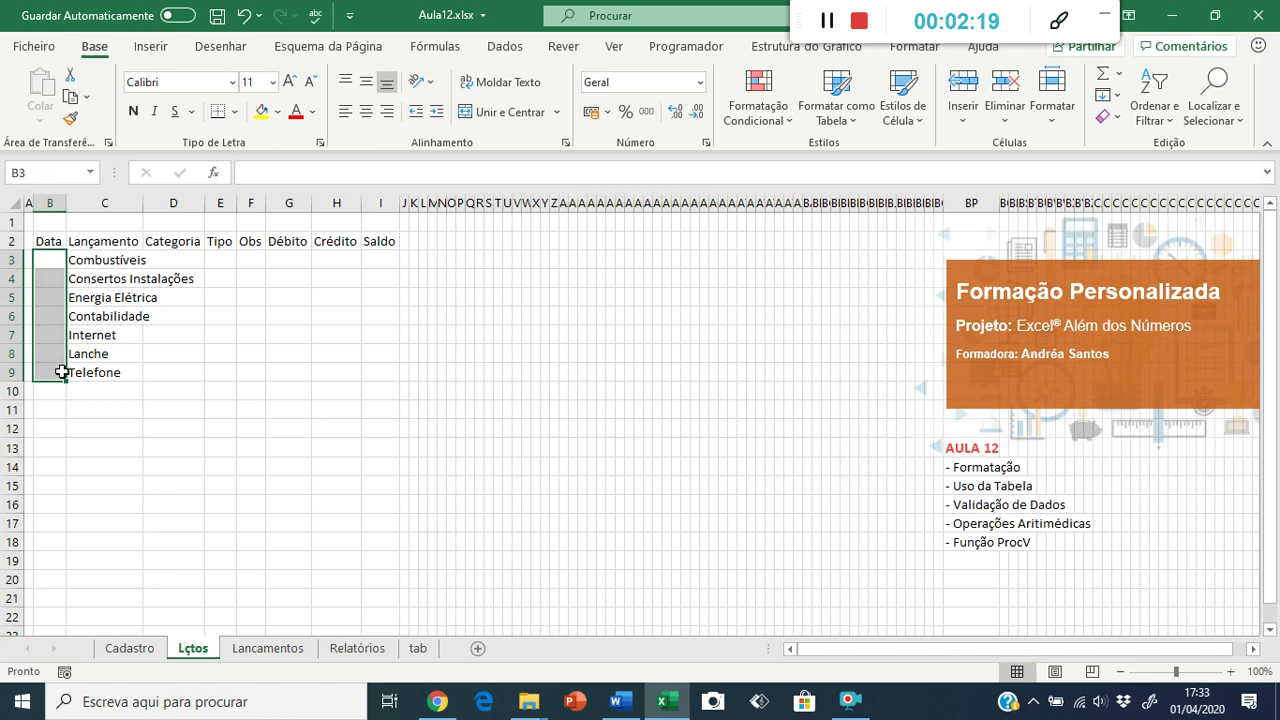
pyautogui.click(706, 146)
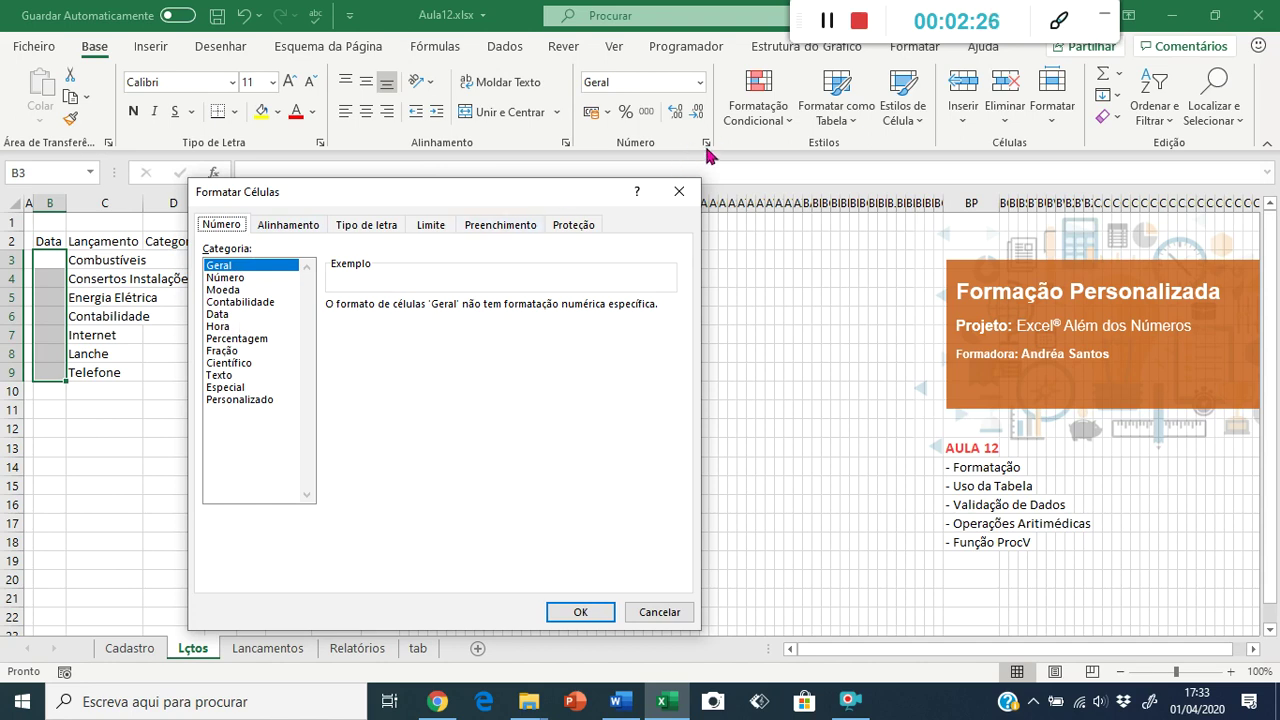
pyautogui.click(221, 314)
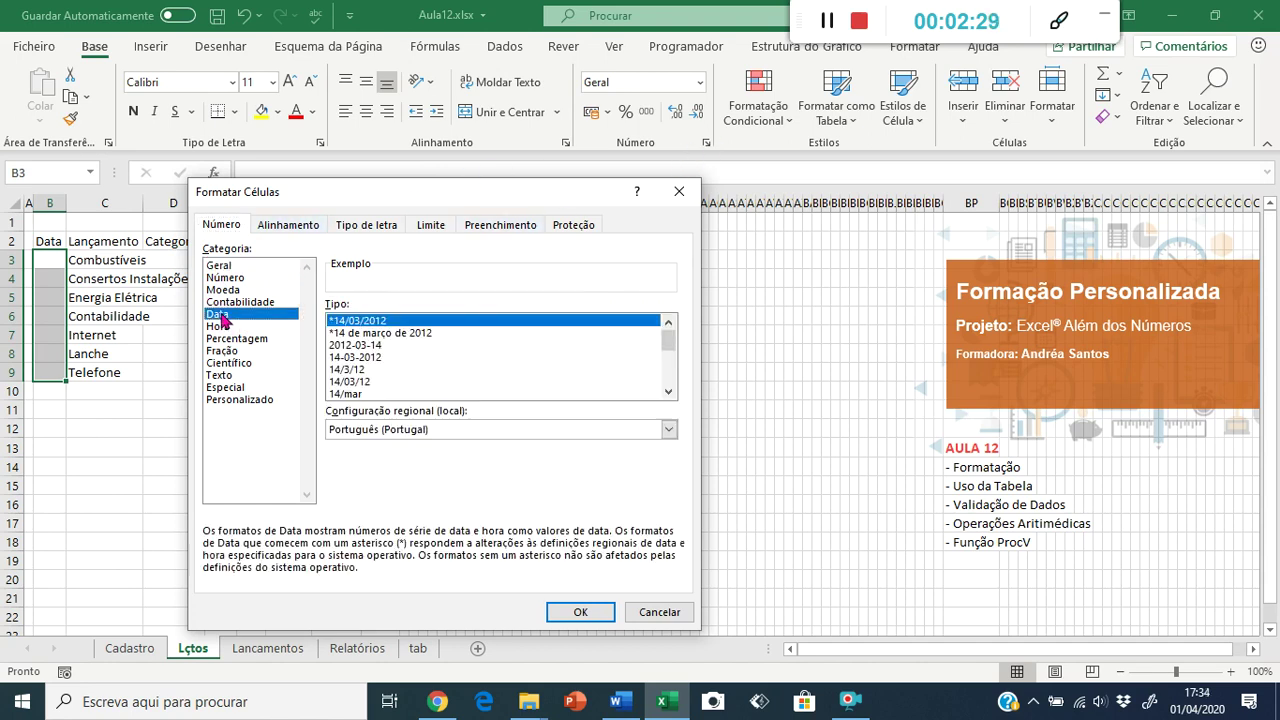
pyautogui.click(668, 395)
pyautogui.click(668, 395)
pyautogui.click(668, 395)
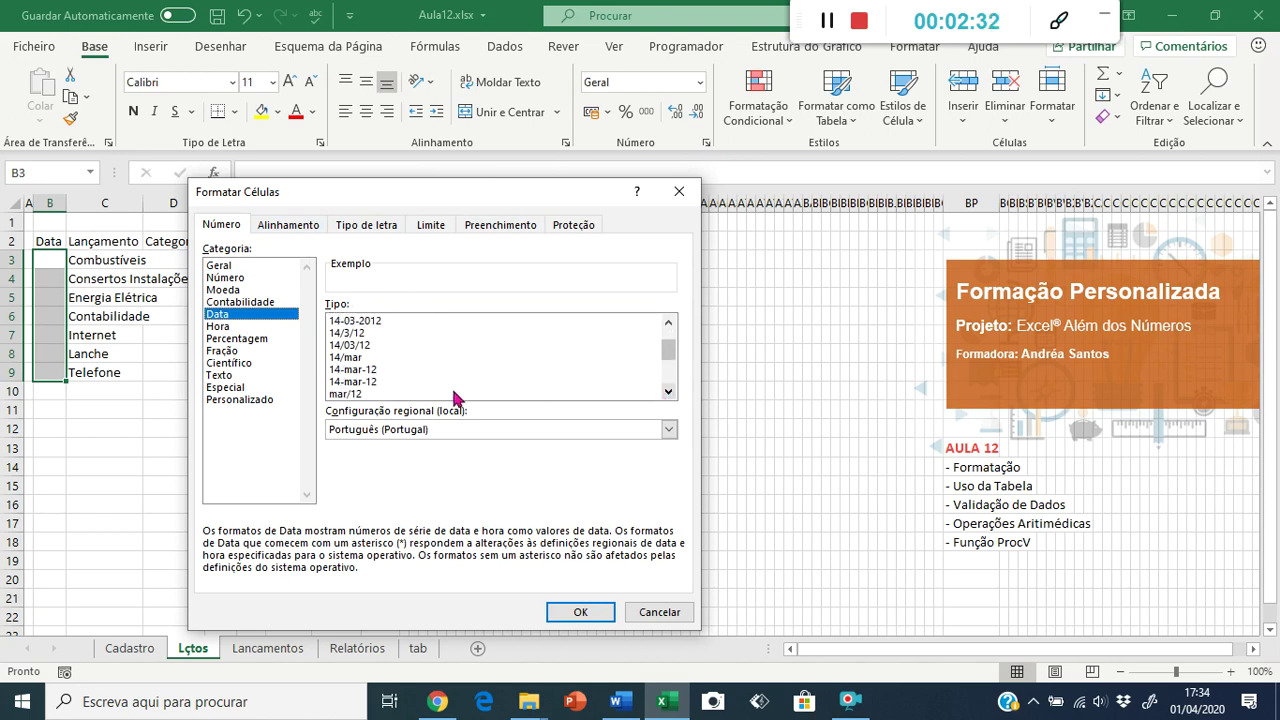
pyautogui.click(367, 381)
pyautogui.click(363, 369)
pyautogui.click(361, 382)
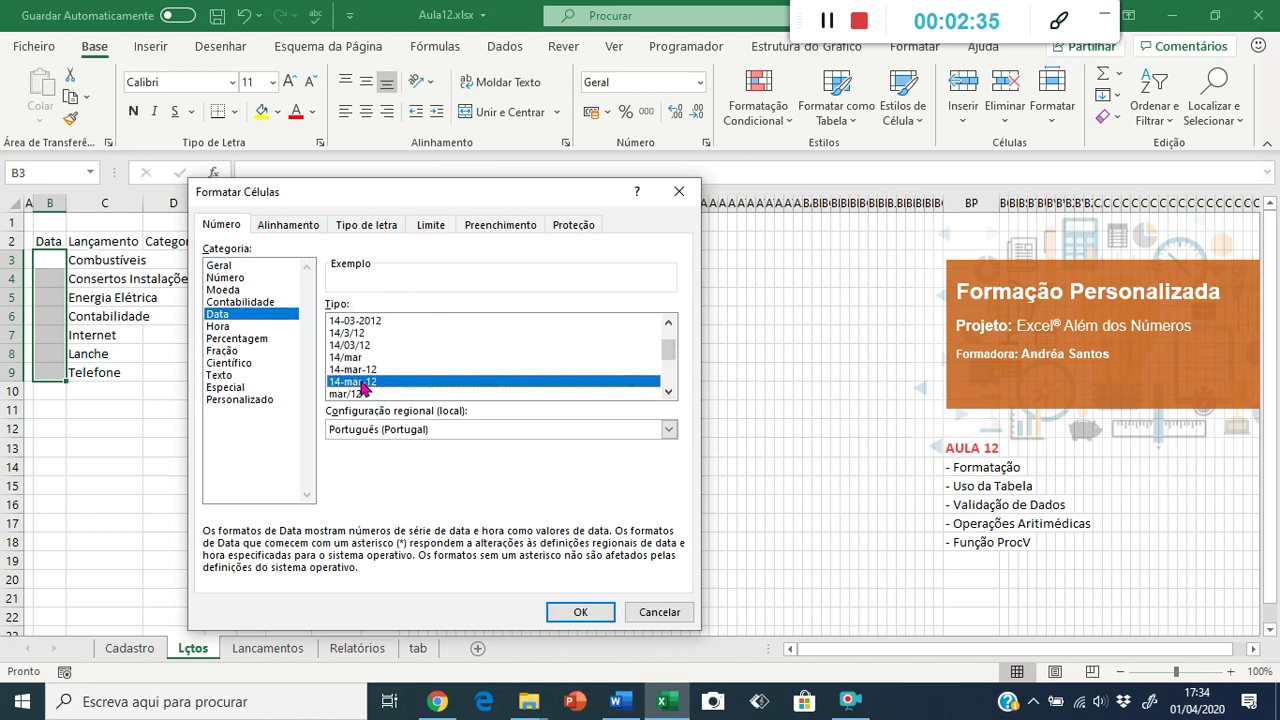
pyautogui.click(582, 613)
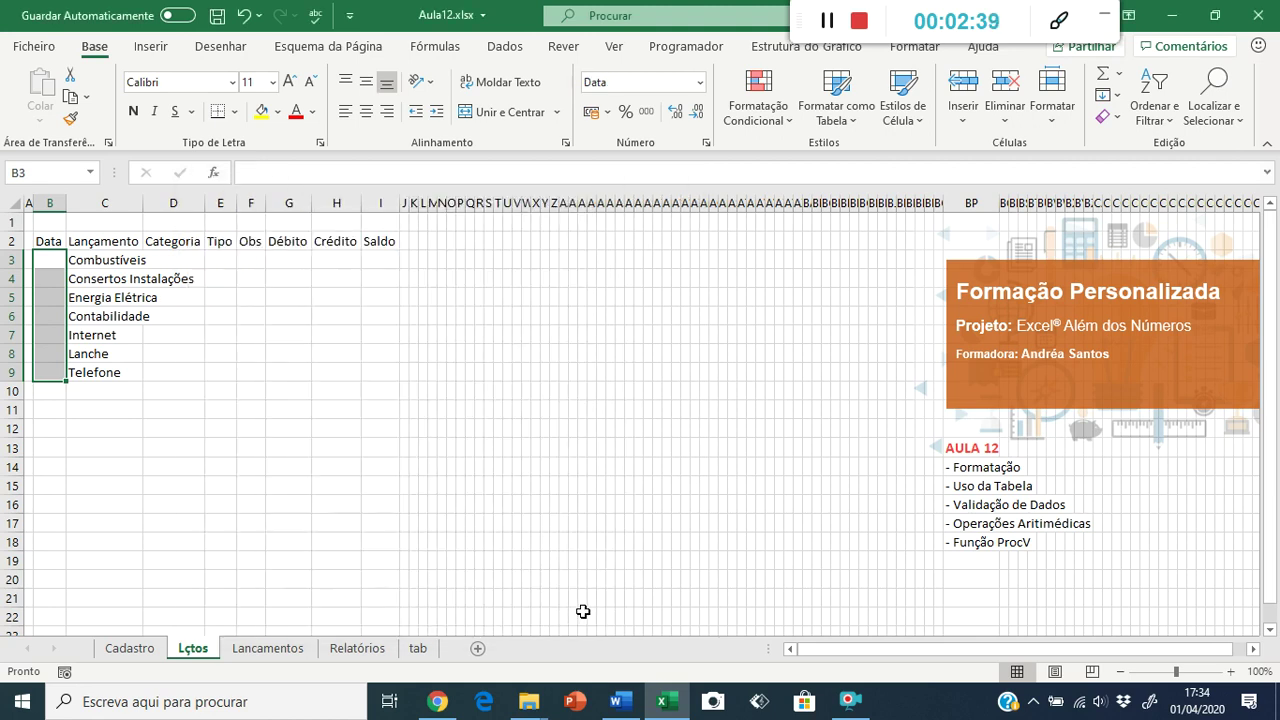
# Step: Enter 01/01/2020 as the Data value for Combustíveis in cell B3
pyautogui.click(55, 256)
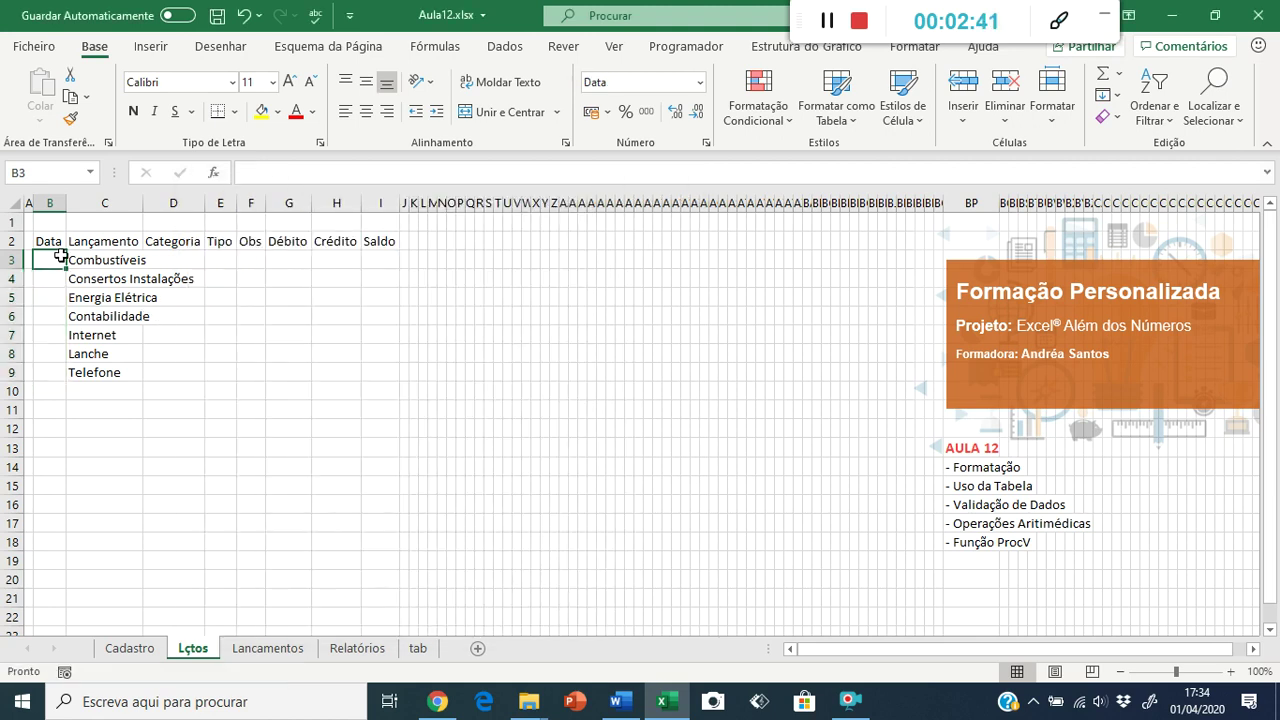
pyautogui.write('01')
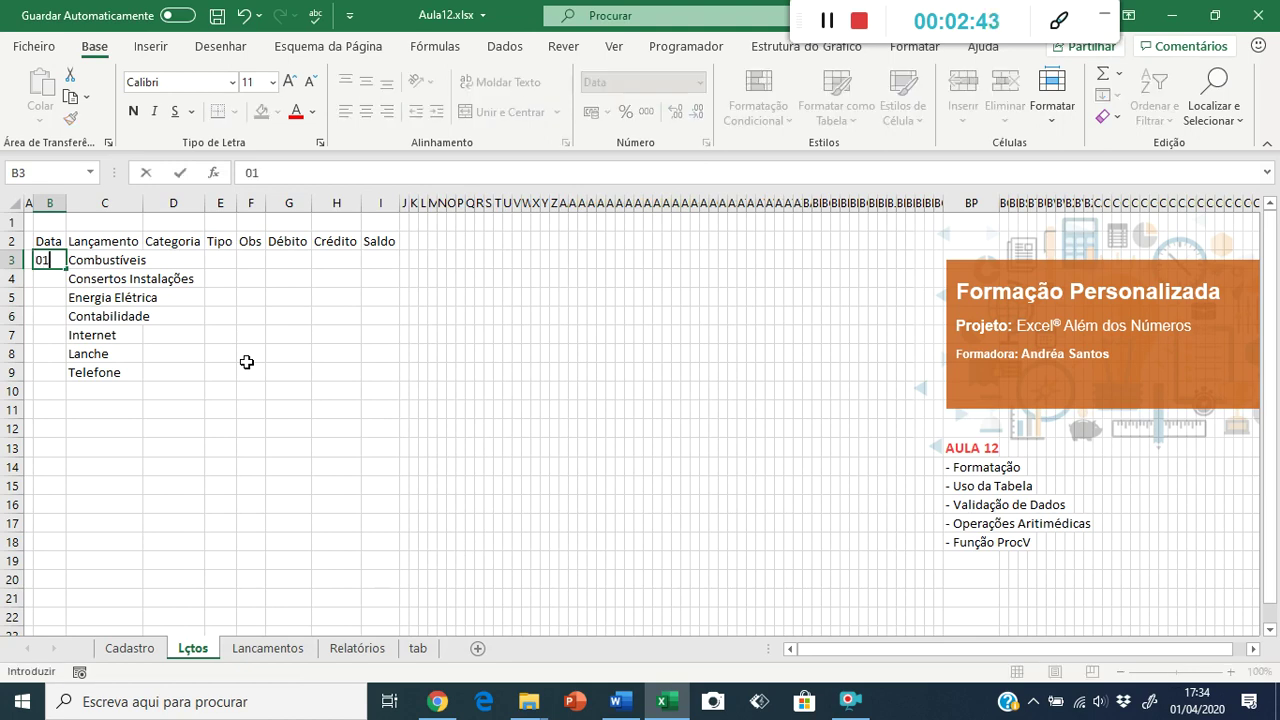
pyautogui.write('/01/2020')
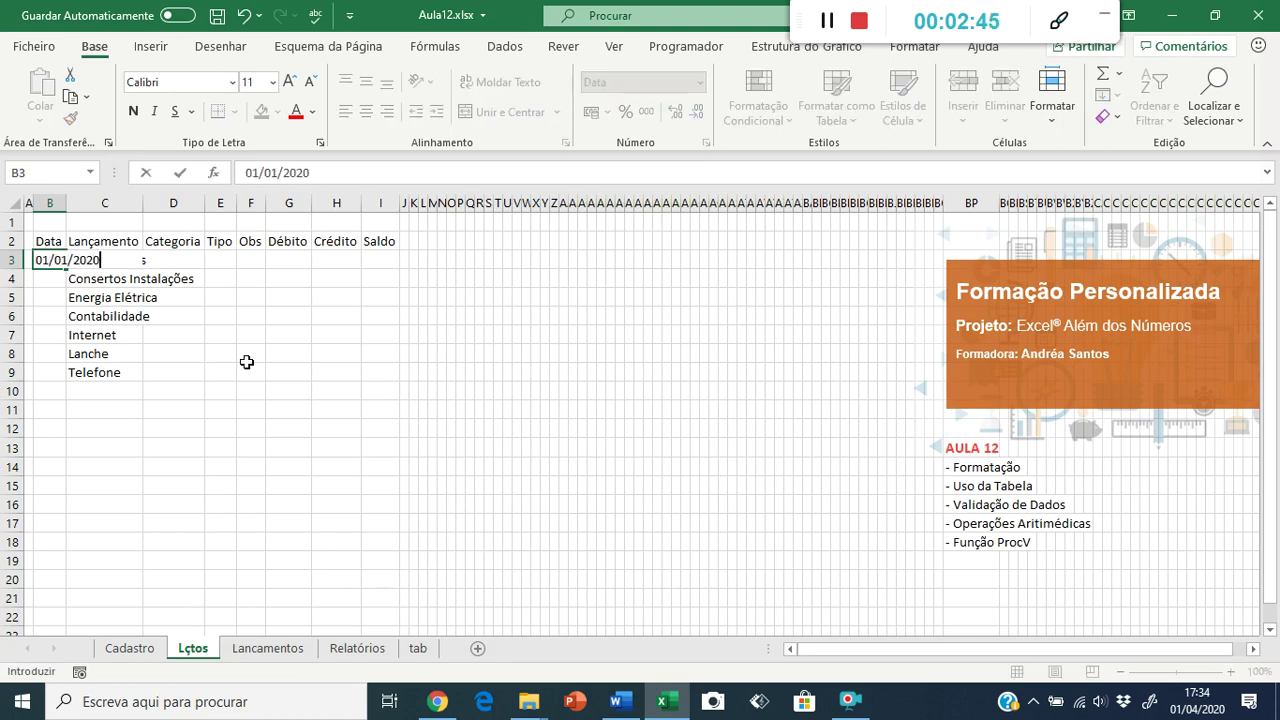
pyautogui.press('Return')
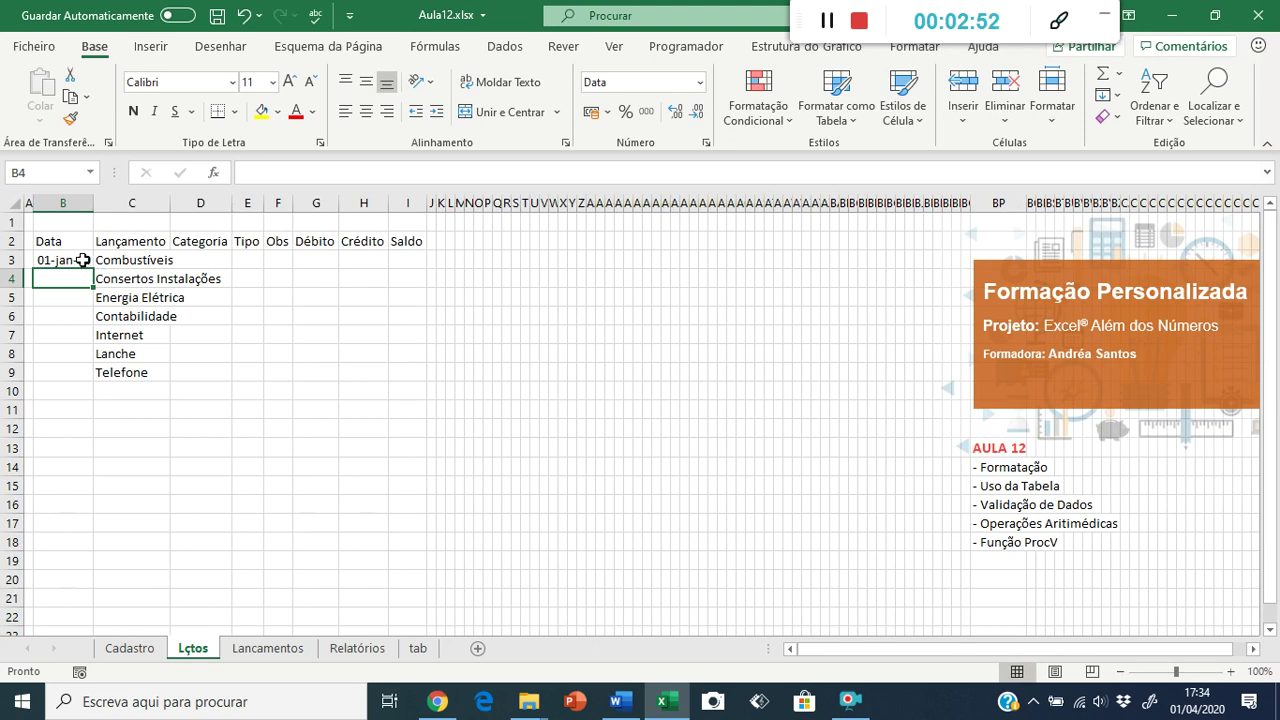
# Step: Enter 542 as the Débito value for Combustíveis in cell G3
pyautogui.click(308, 255)
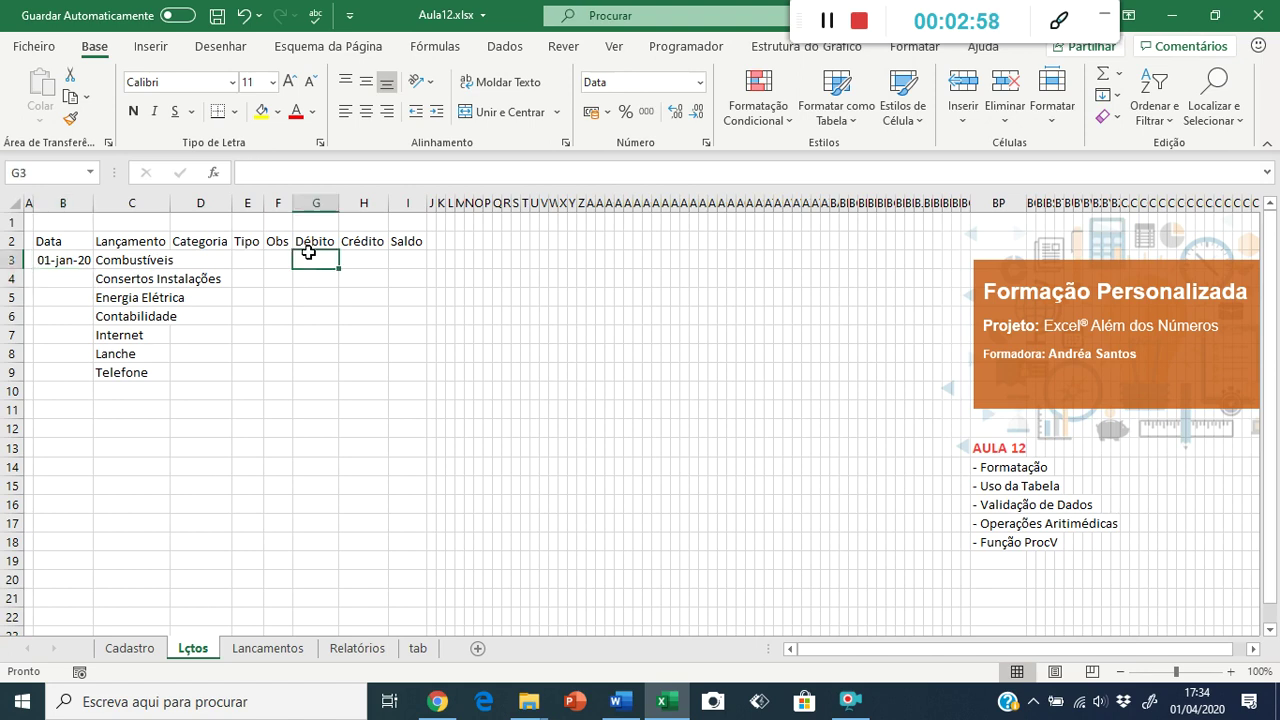
pyautogui.write('542')
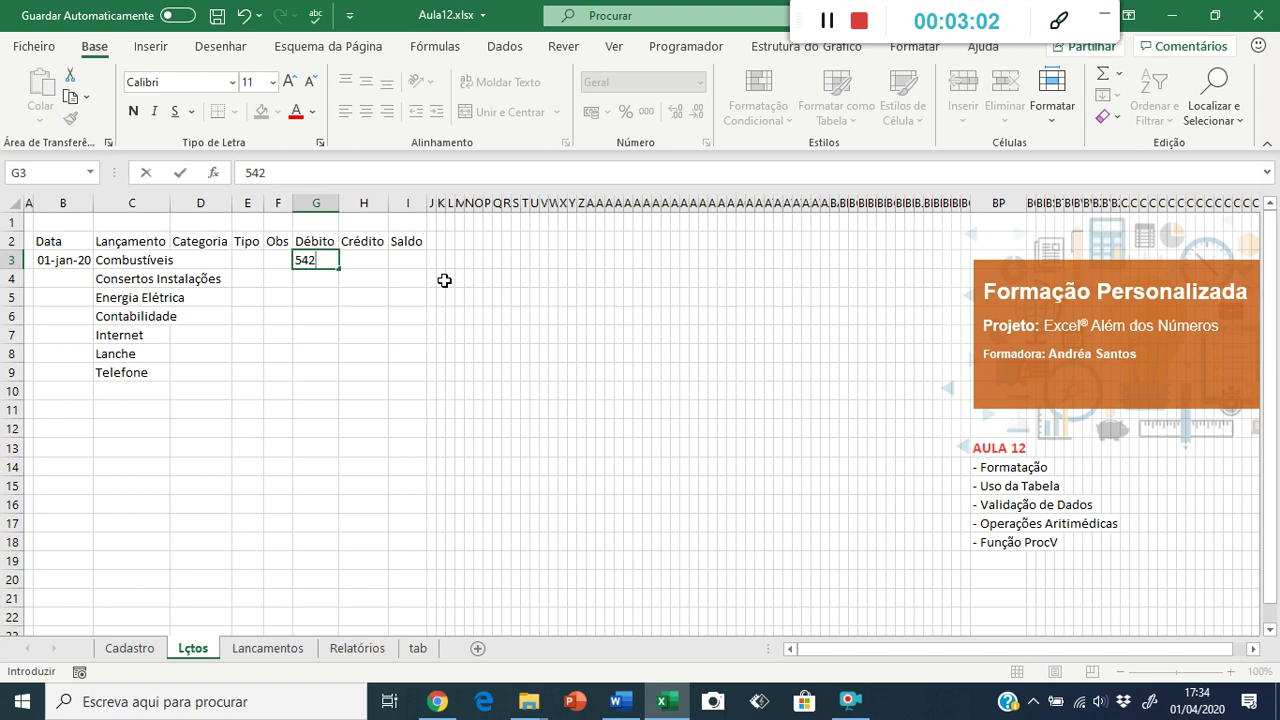
pyautogui.press('Return')
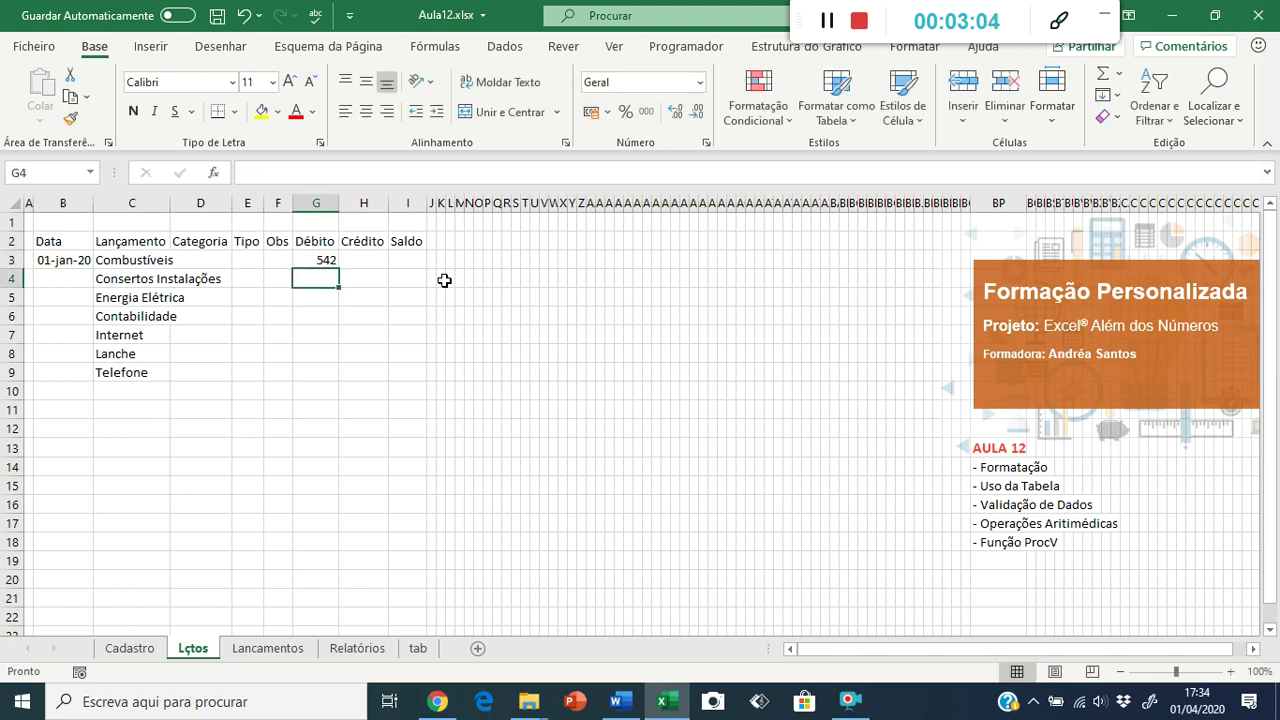
# Step: Format cell G3 as Número with two decimals, a thousands separator and negative numbers in red with a minus sign
pyautogui.press('Up')
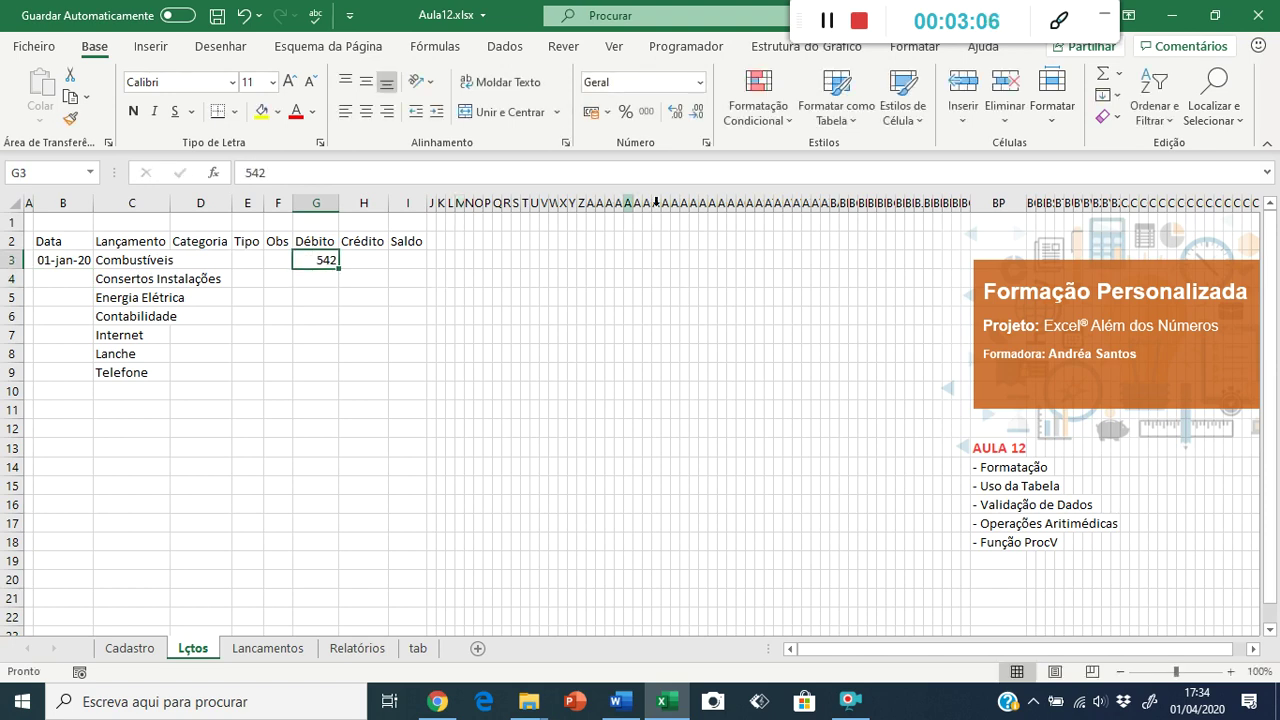
pyautogui.click(706, 142)
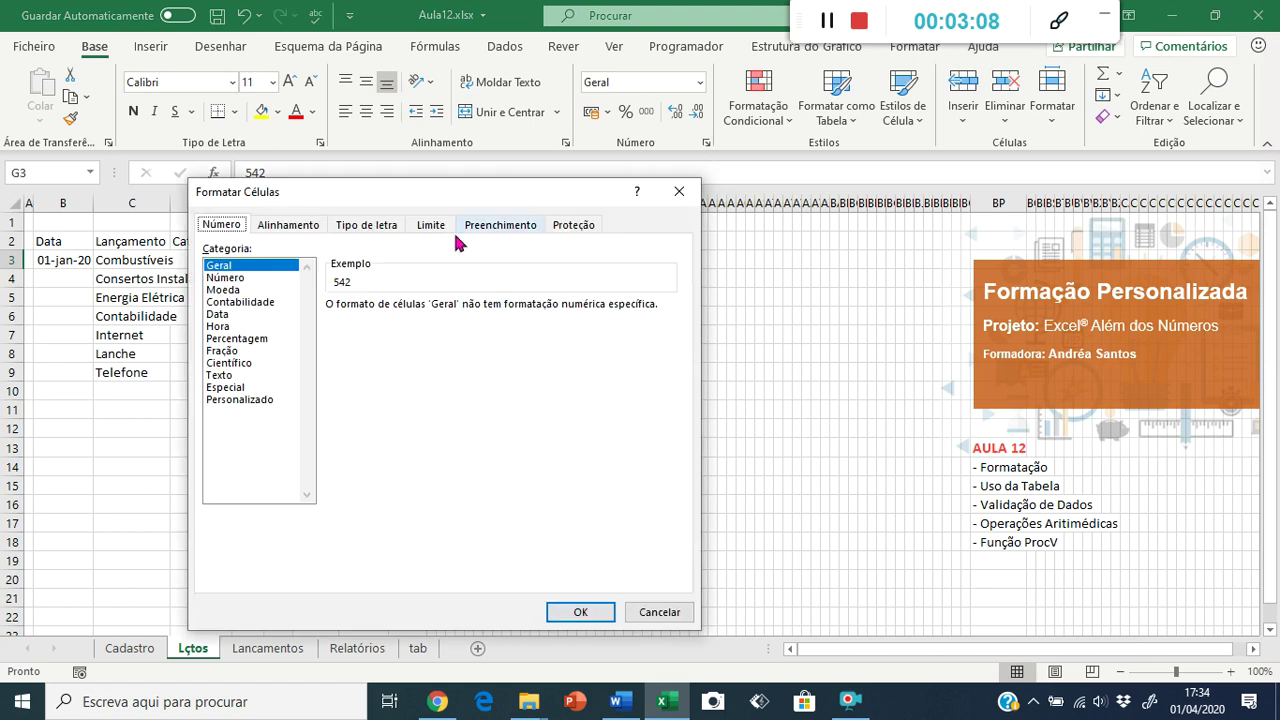
pyautogui.click(214, 278)
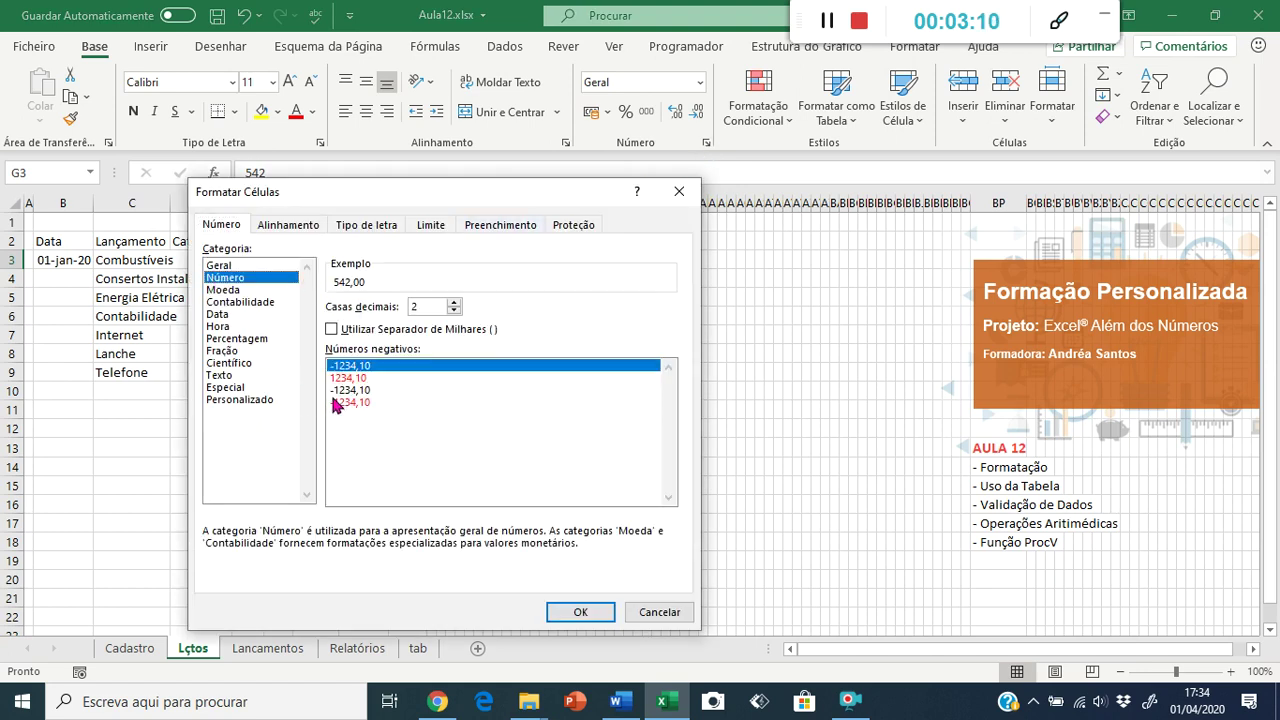
pyautogui.click(345, 402)
pyautogui.click(359, 331)
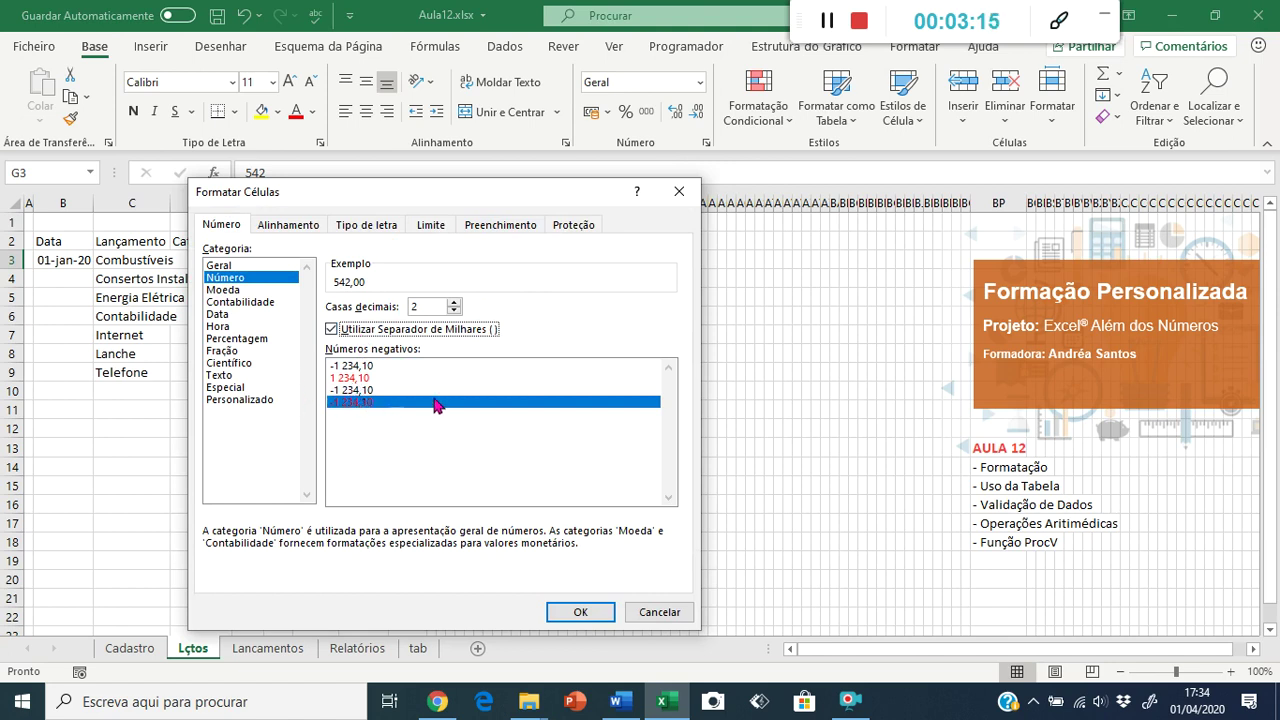
pyautogui.click(603, 614)
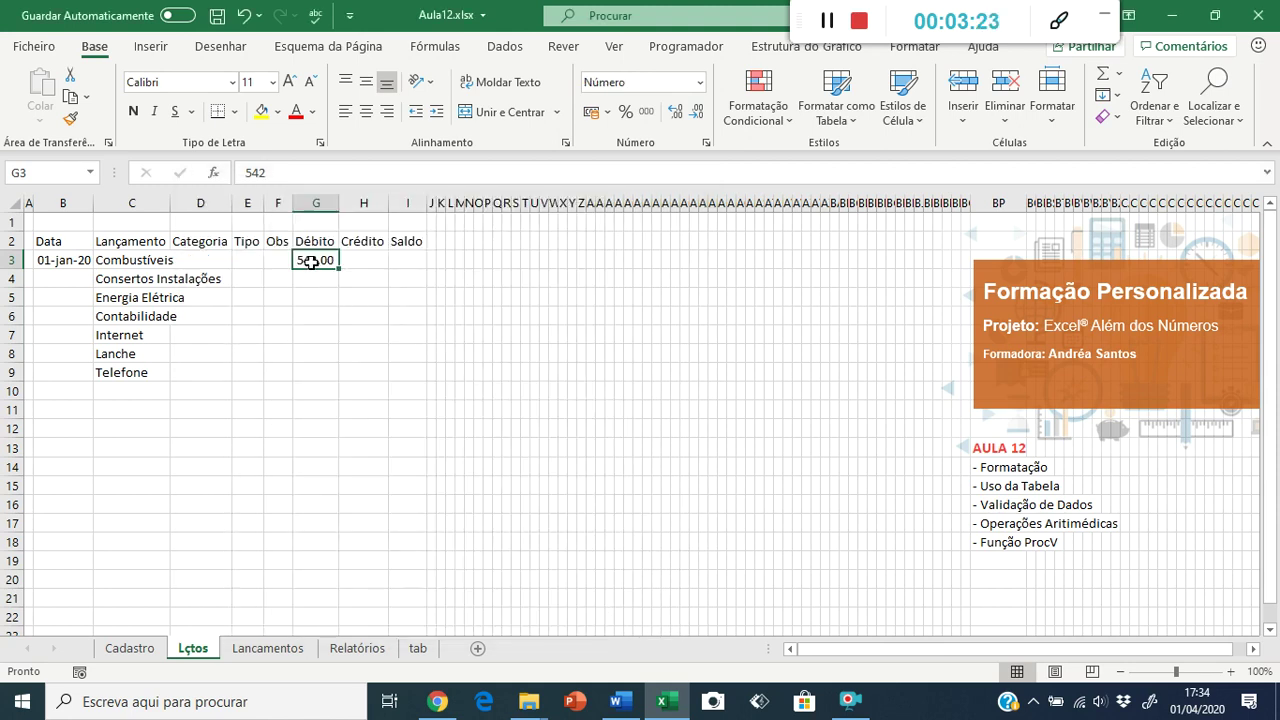
# Step: Copy cell G3 and paste only its formats onto the Débito, Crédito and Saldo cells G3:I9
pyautogui.rightClick(311, 262)
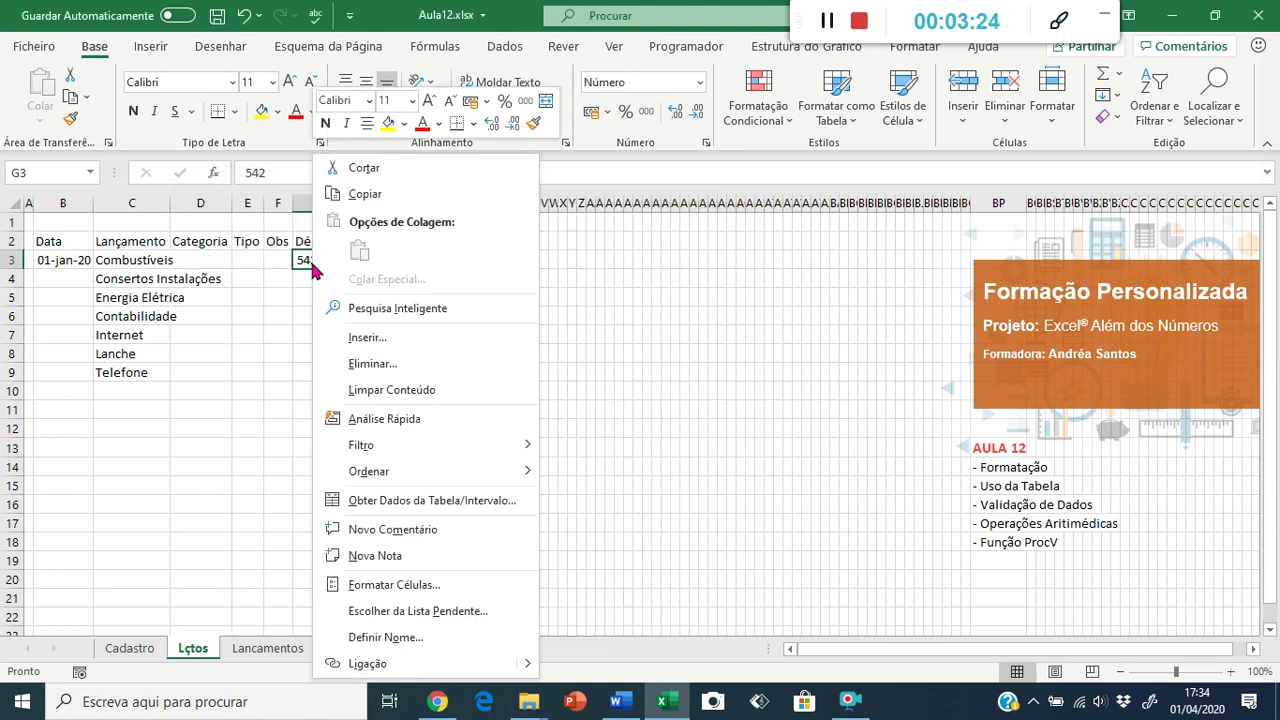
pyautogui.click(364, 197)
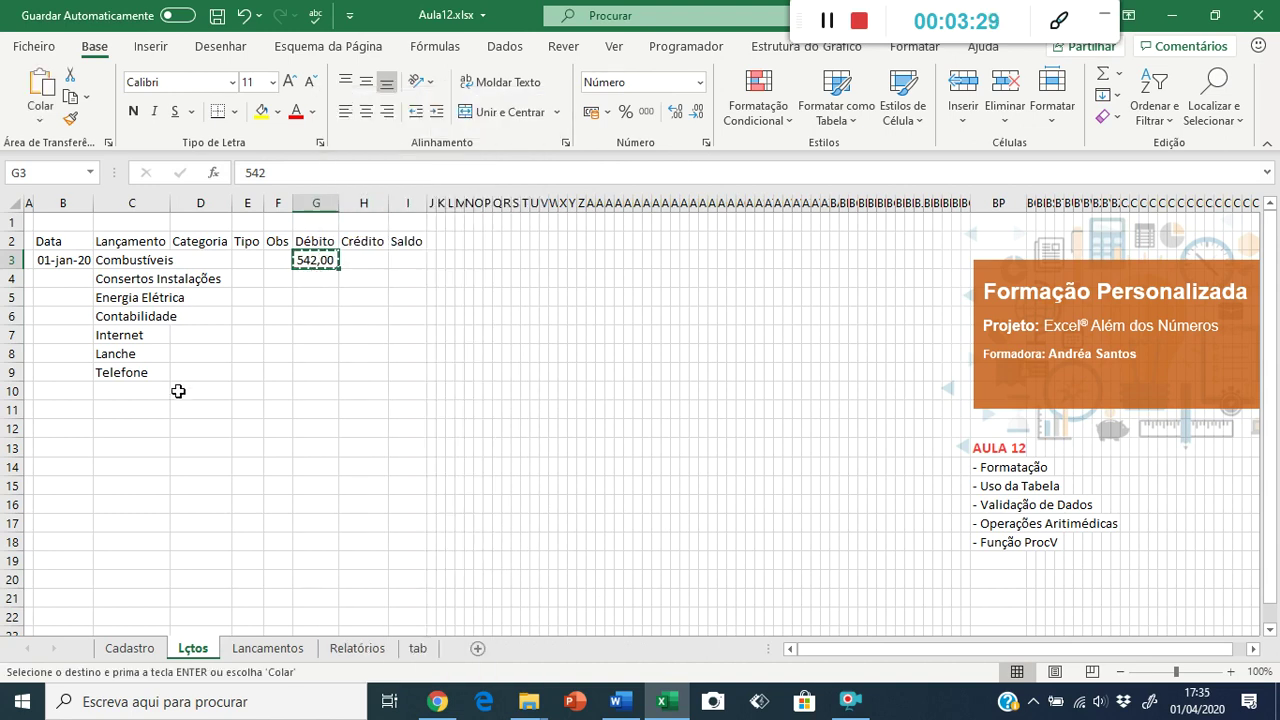
pyautogui.moveTo(329, 366); pyautogui.dragTo(296, 260)
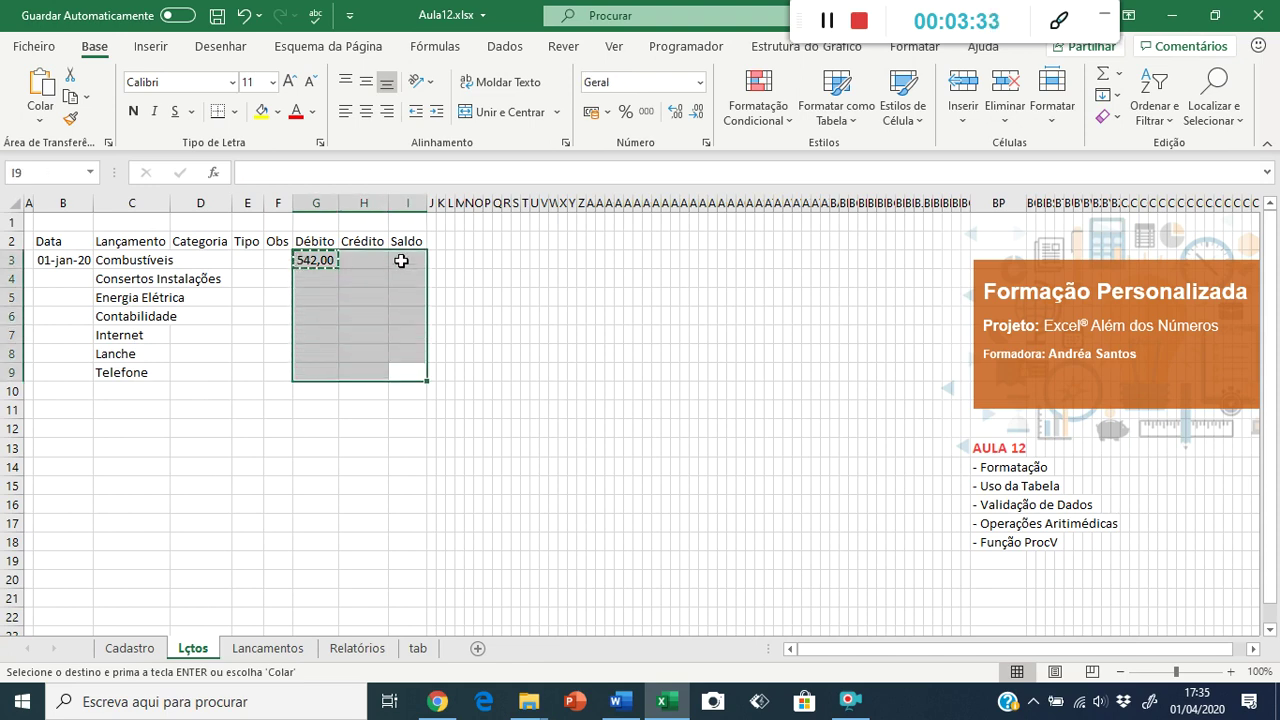
pyautogui.rightClick(401, 260)
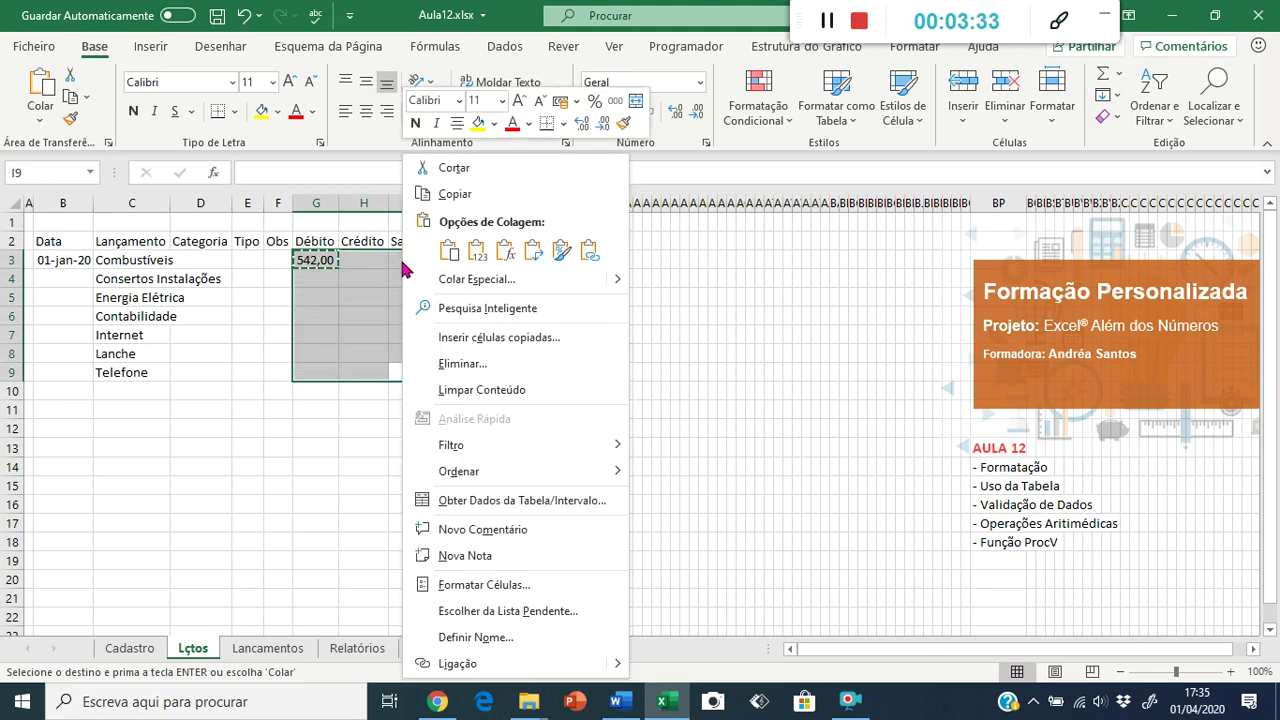
pyautogui.click(470, 285)
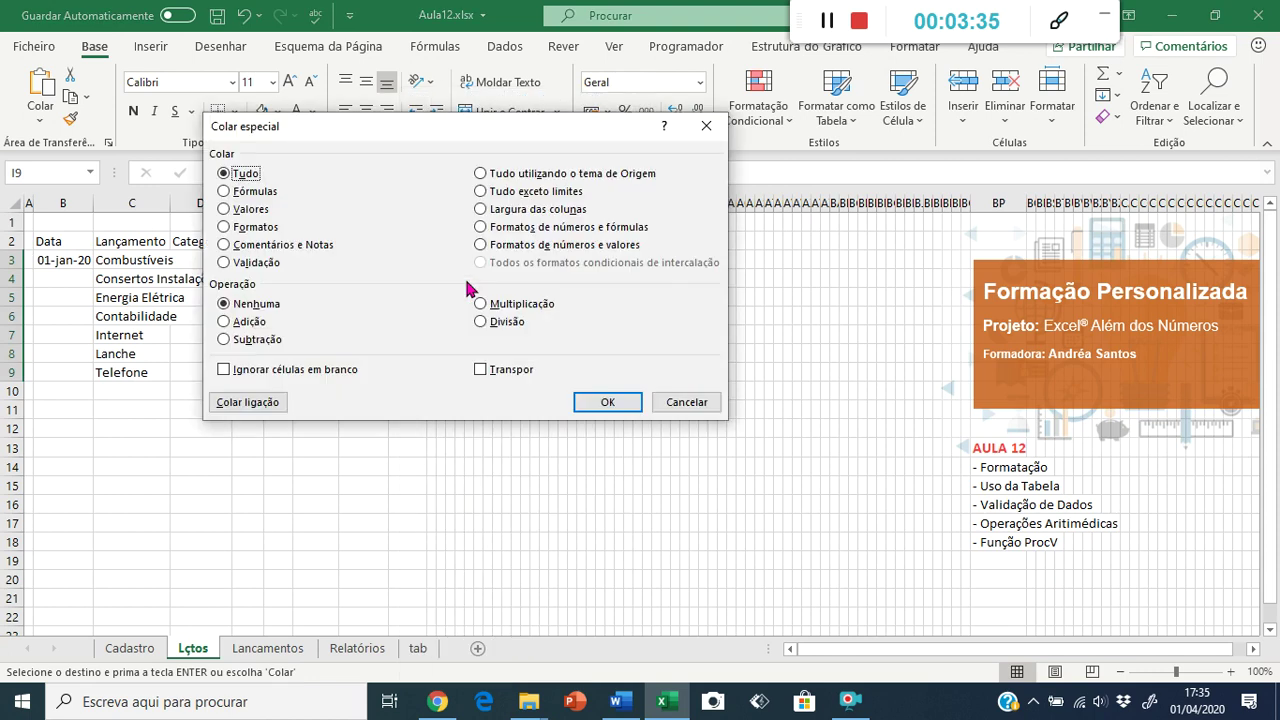
pyautogui.click(250, 226)
pyautogui.click(607, 402)
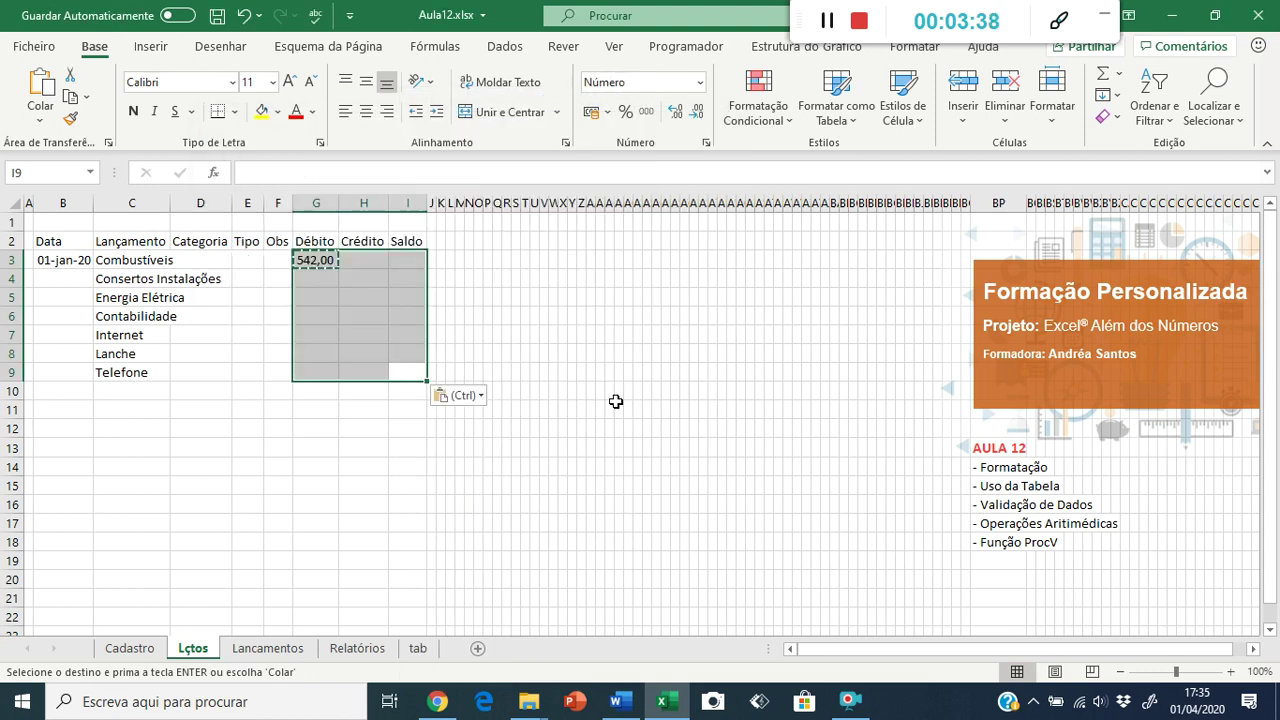
# Step: Enter Débito values of 870 for Consertos Instalações, 1250 for Energia Elétrica, 800 for Contabilidade, 130 for Internet and 250 for Lanche
pyautogui.click(351, 277)
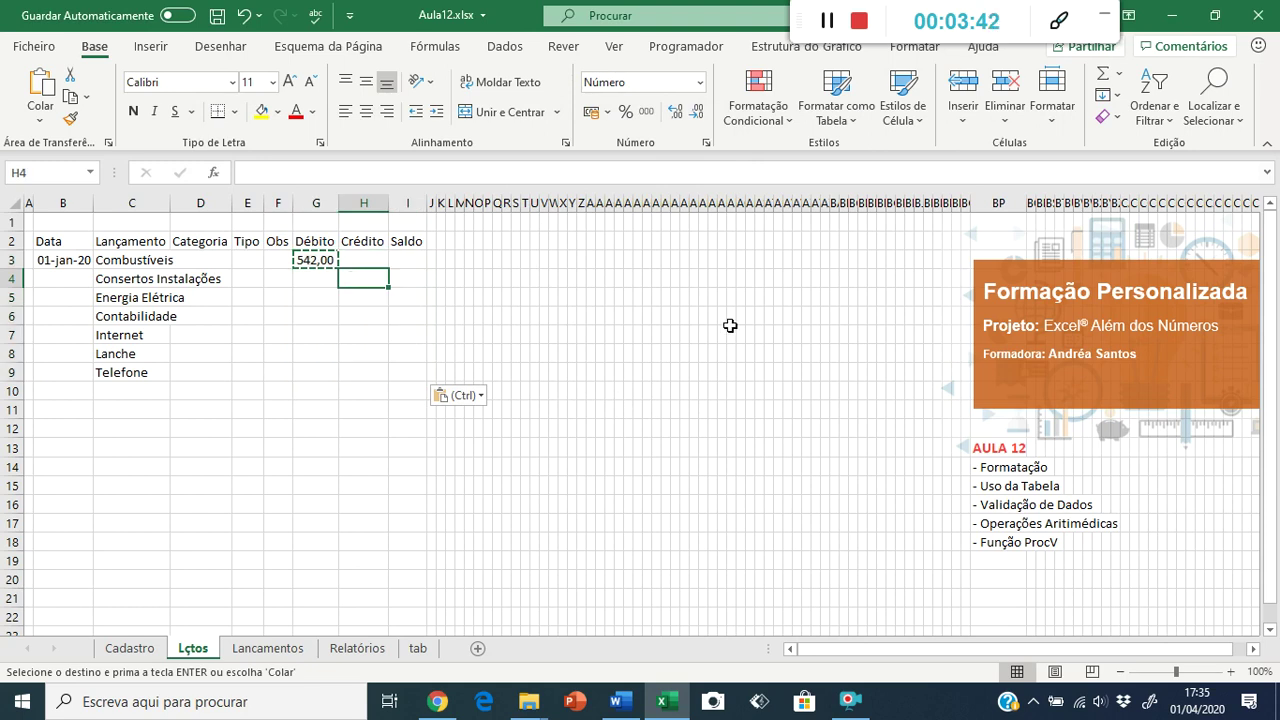
pyautogui.press('Left')
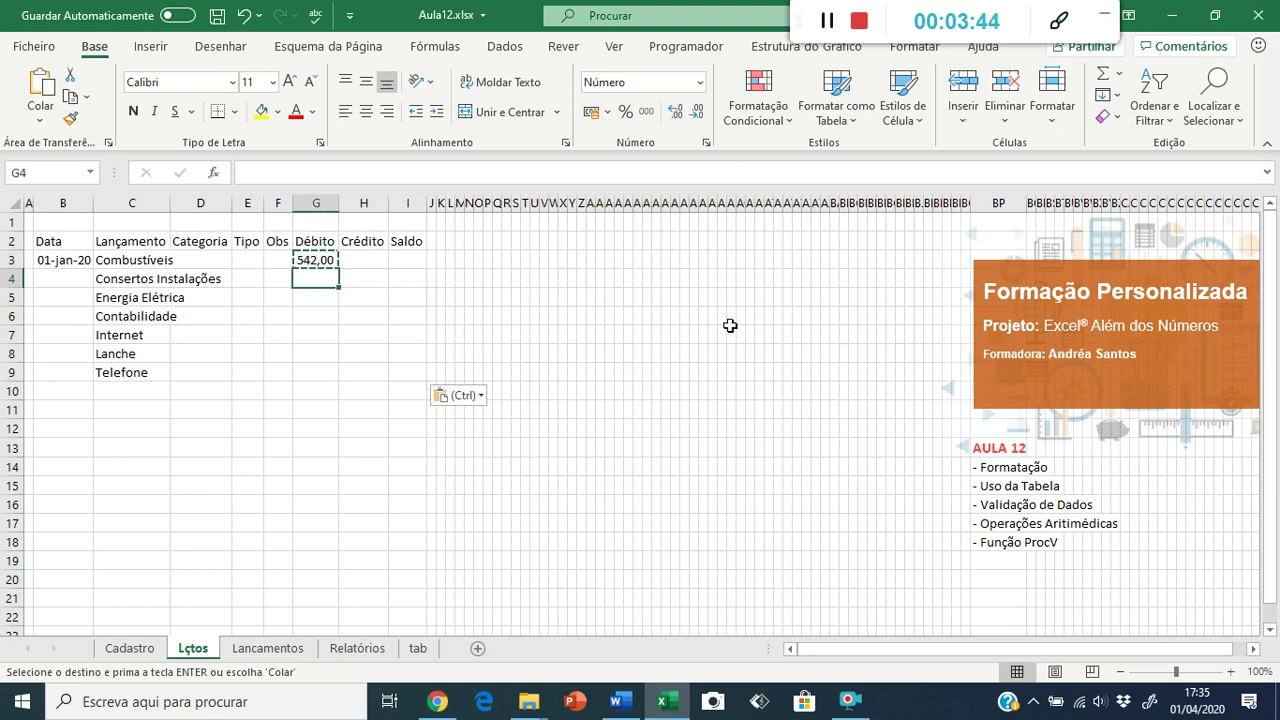
pyautogui.write('870')
pyautogui.press('Return')
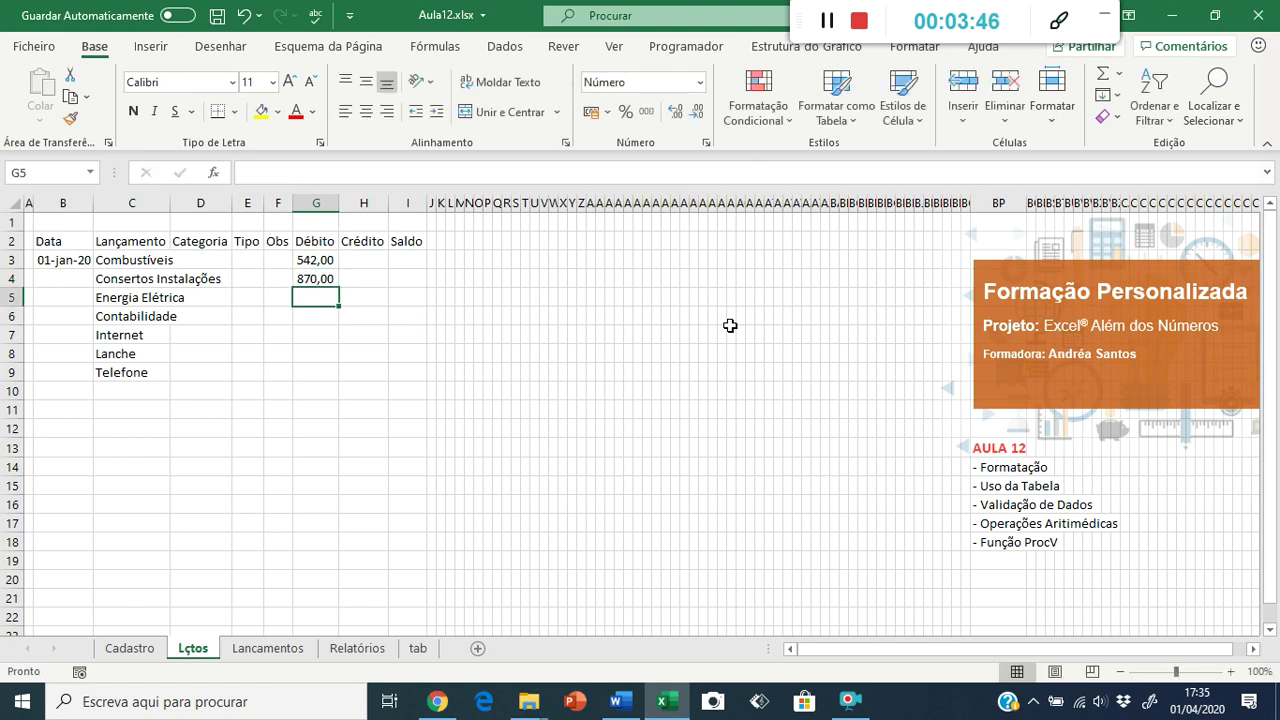
pyautogui.write('1250')
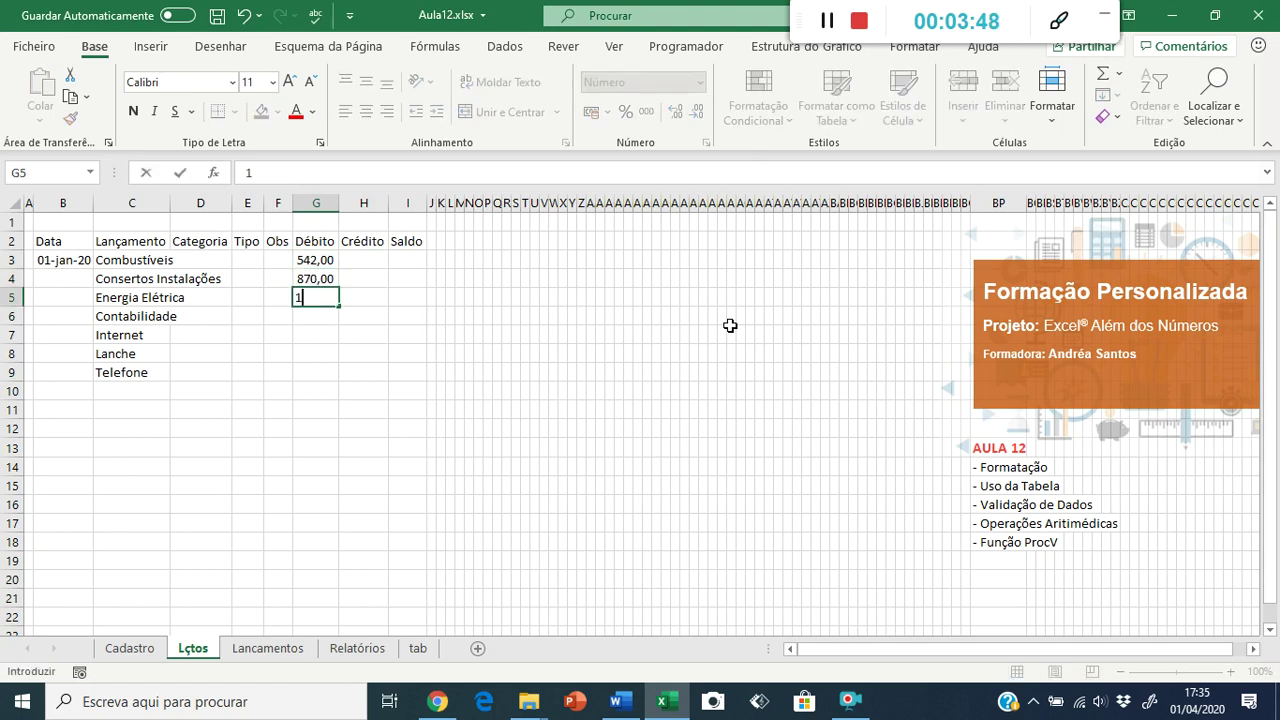
pyautogui.press('Return')
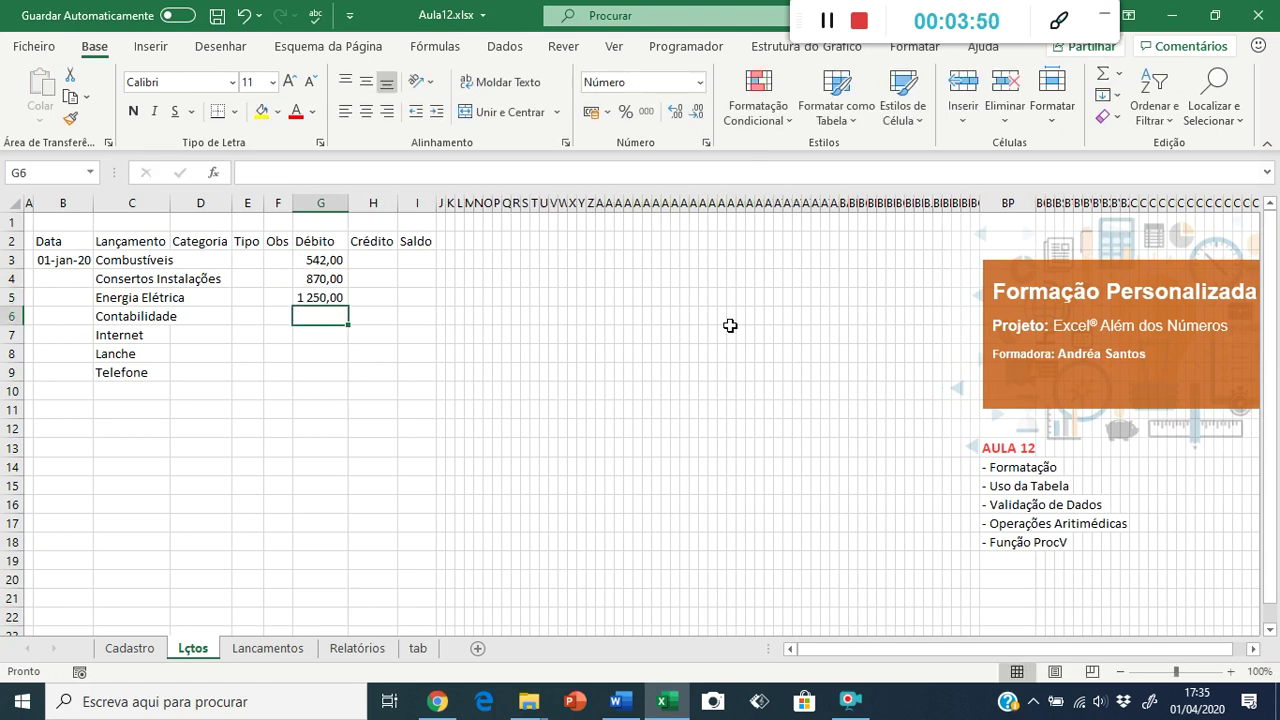
pyautogui.write('800')
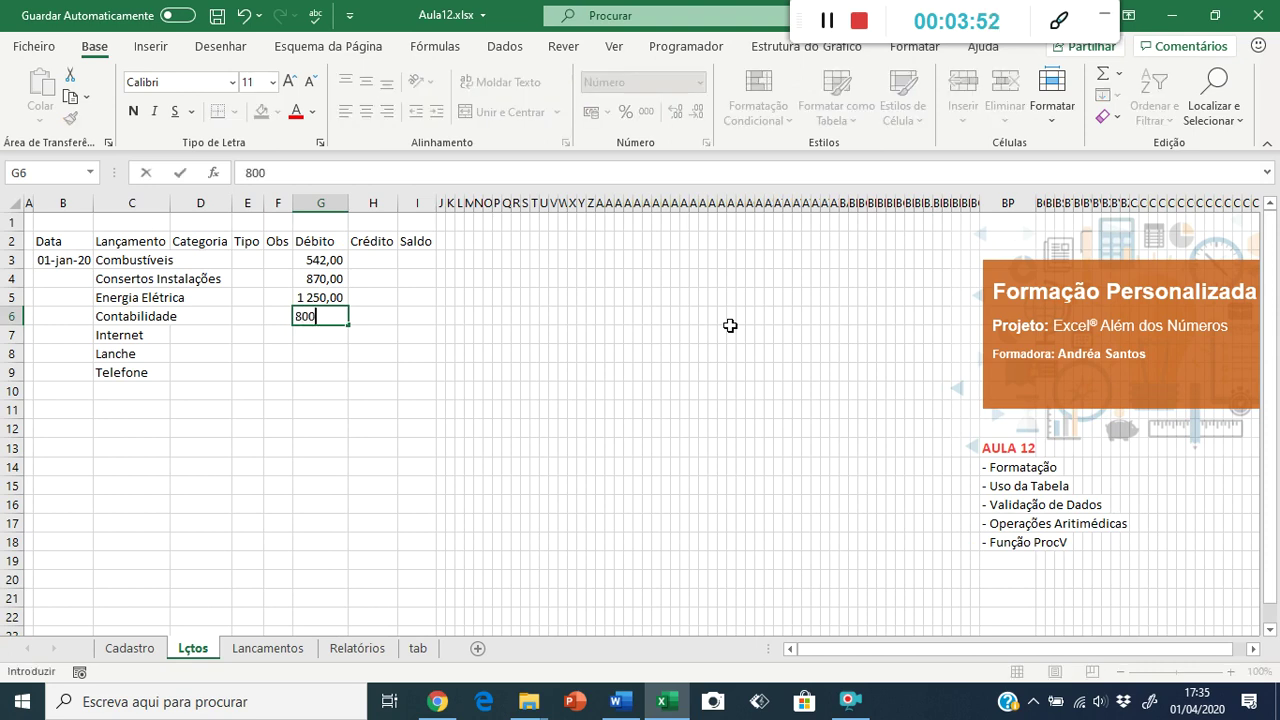
pyautogui.press('Return')
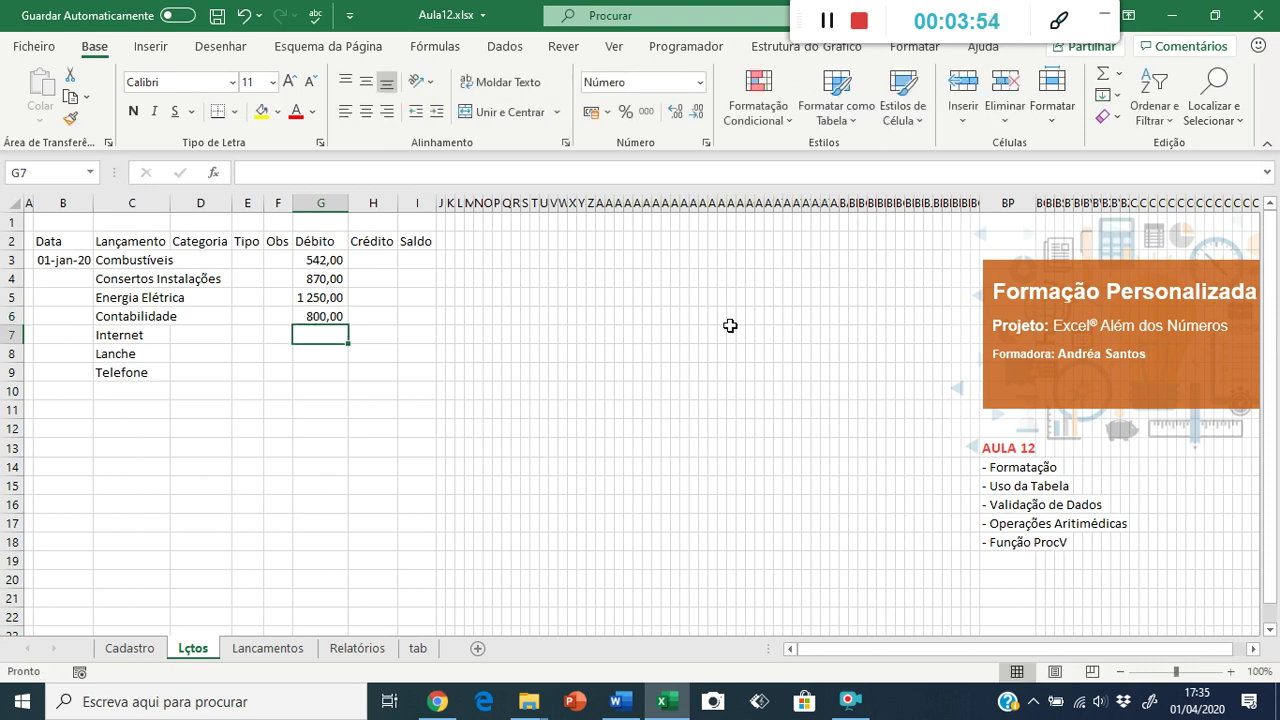
pyautogui.write('130')
pyautogui.press('Return')
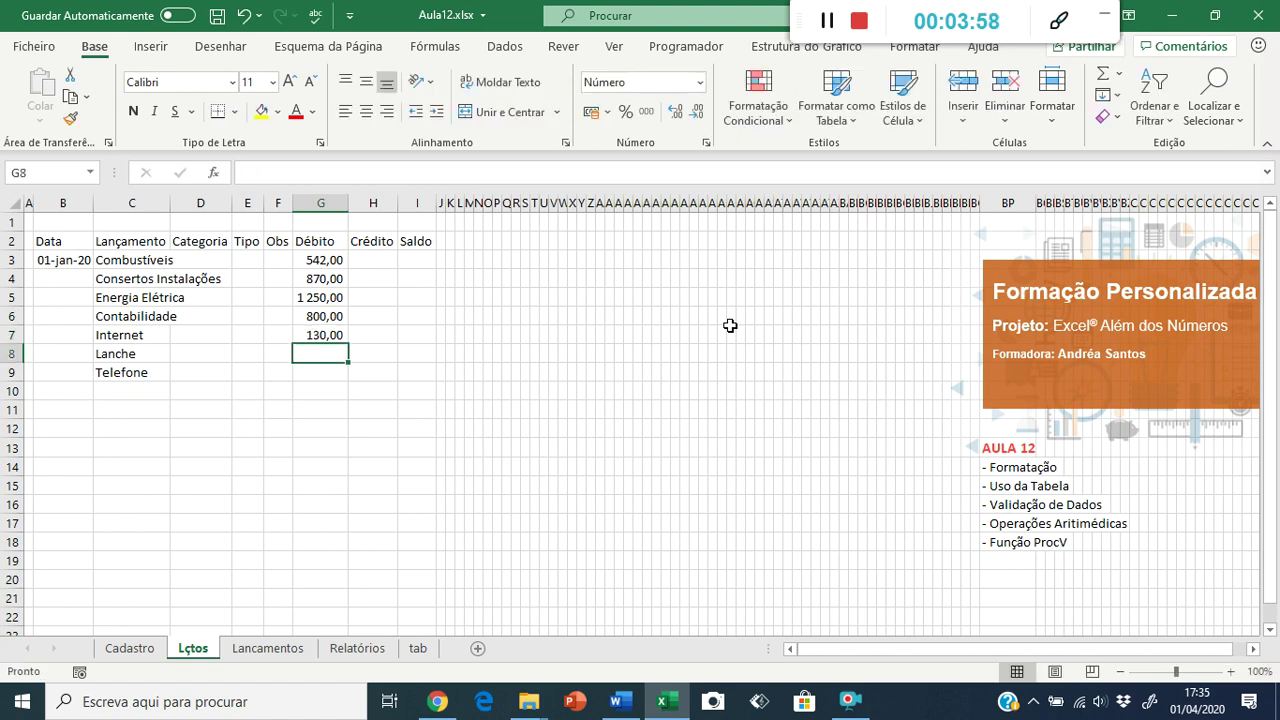
pyautogui.write('250')
pyautogui.press('Return')
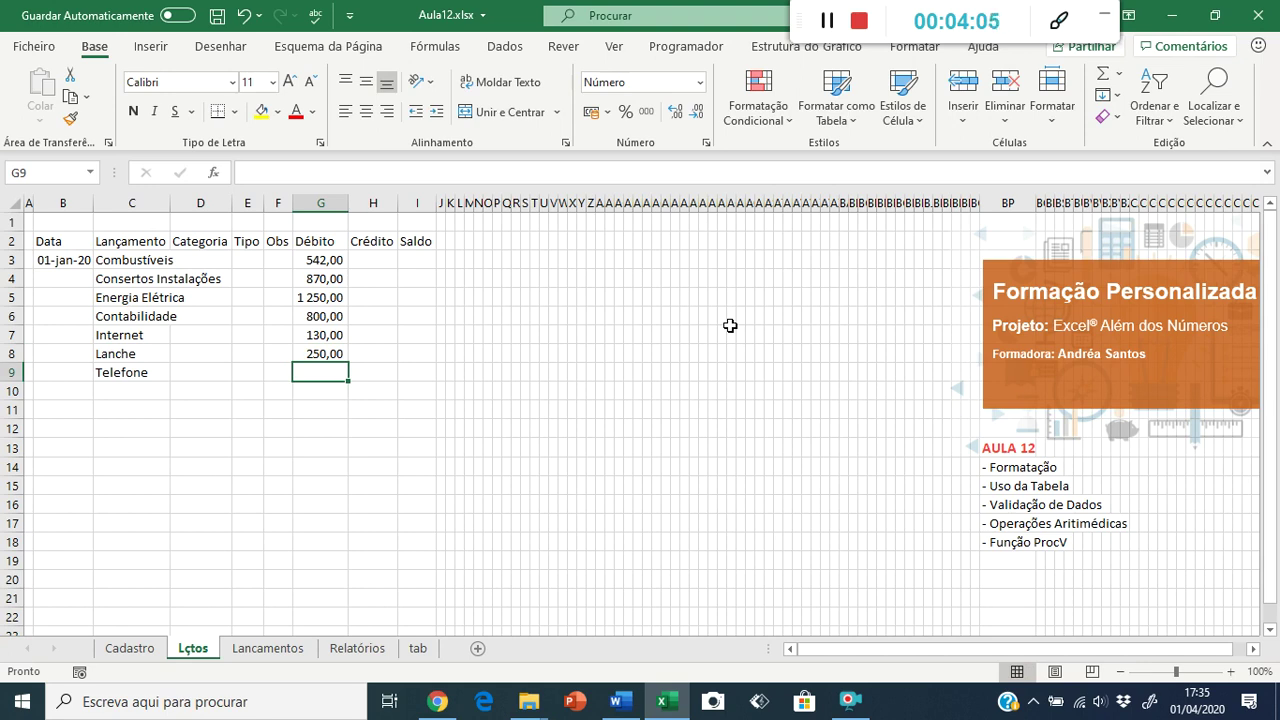
# Step: Enter 340 as the Débito value for Telefone and 02-1-20 as the date for Consertos Instalações
pyautogui.write('340')
pyautogui.press('Return')
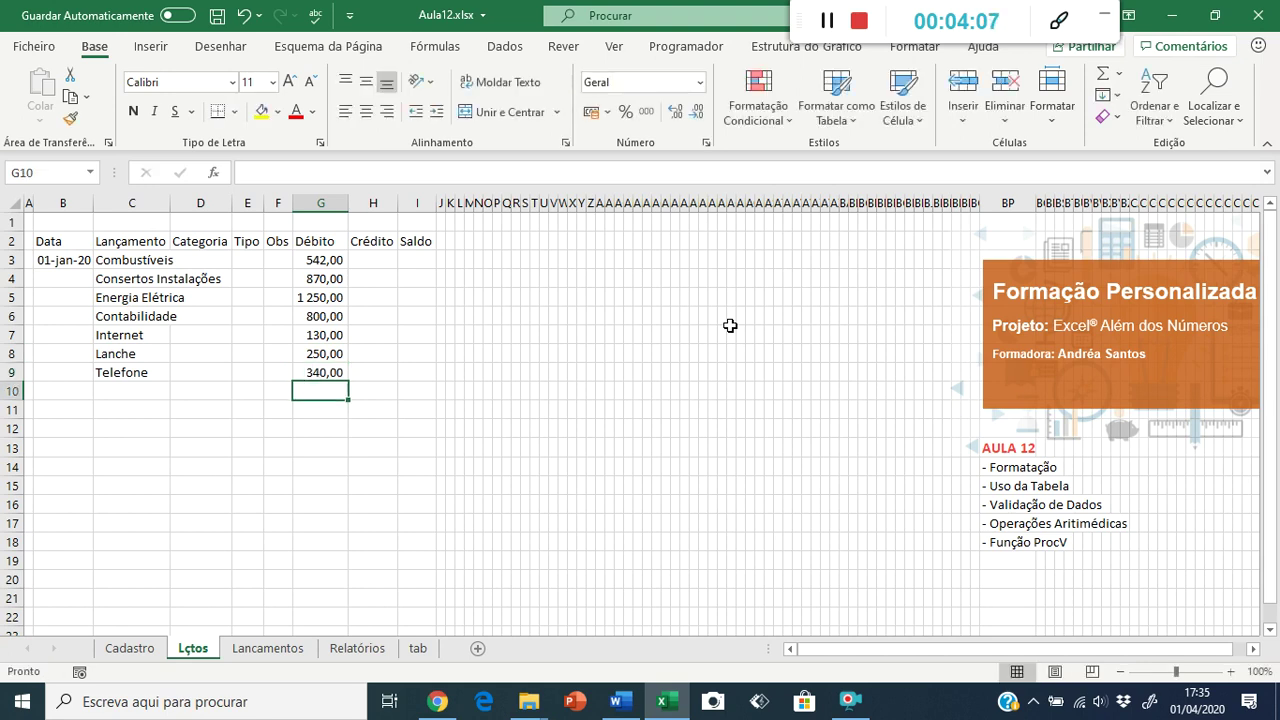
pyautogui.click(74, 278)
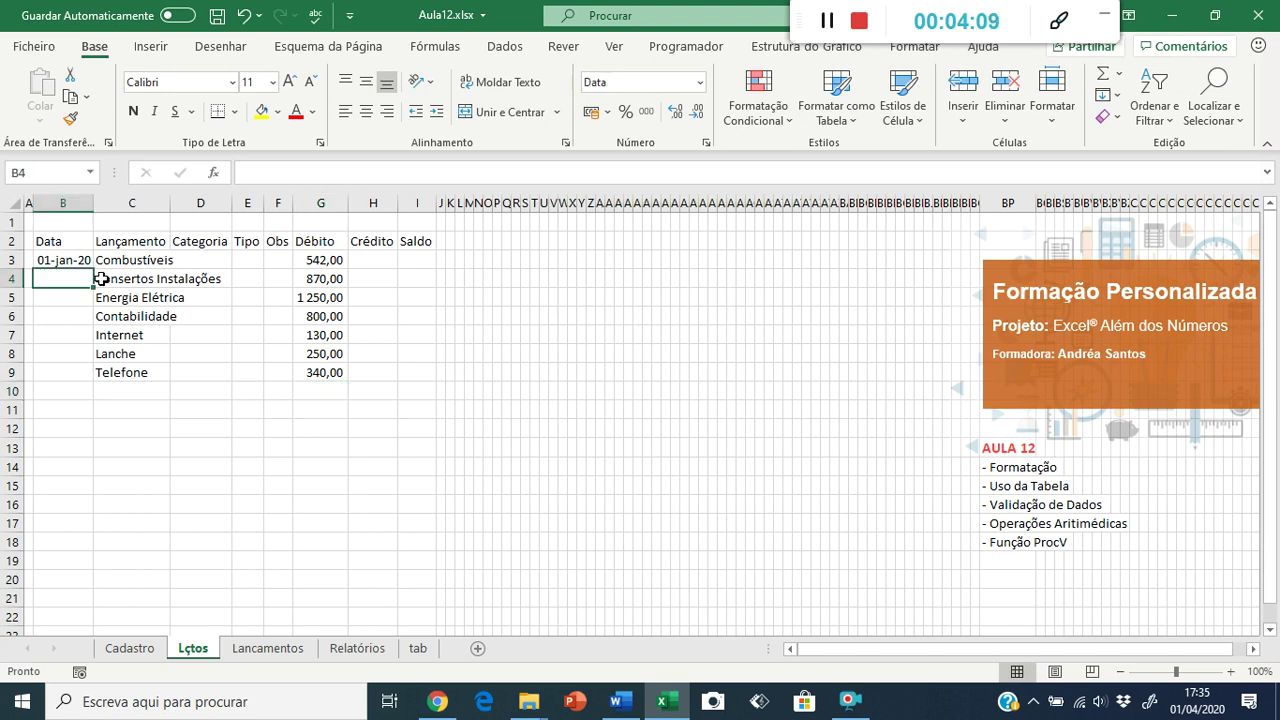
pyautogui.press('Up')
pyautogui.press('Down')
pyautogui.write('02-2')
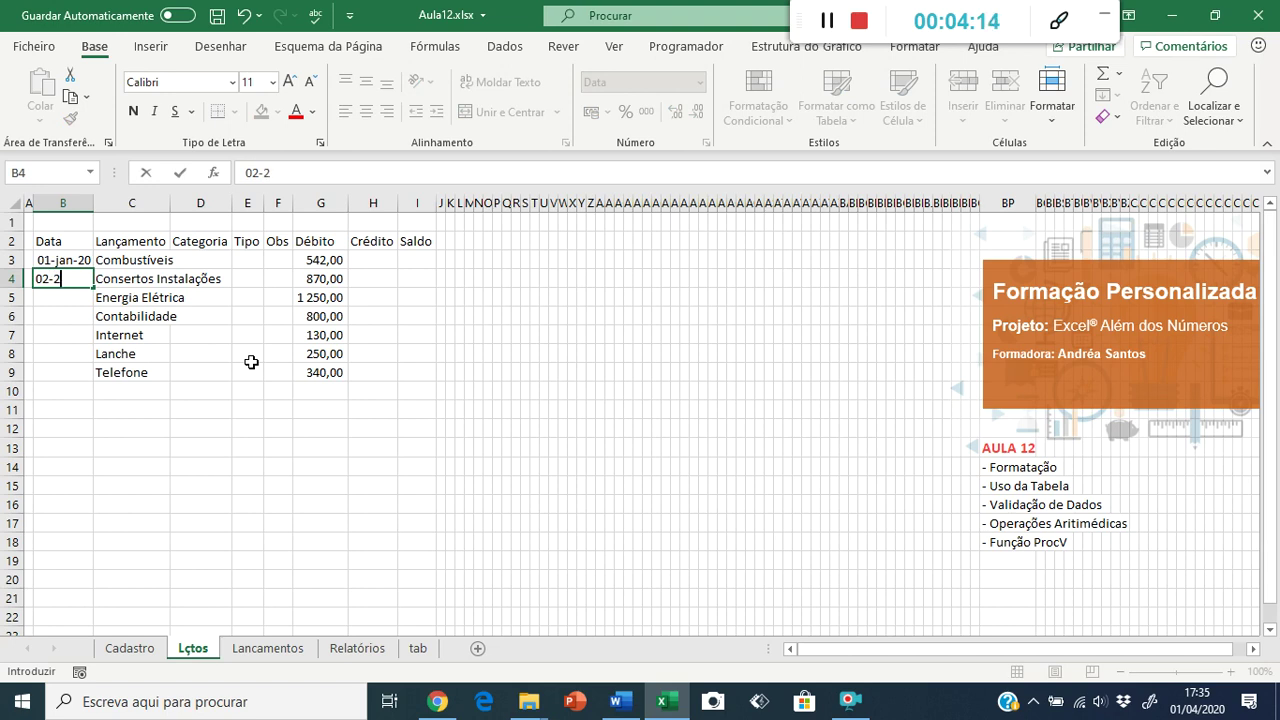
pyautogui.press('BackSpace')
pyautogui.write('1-20')
pyautogui.press('Return')
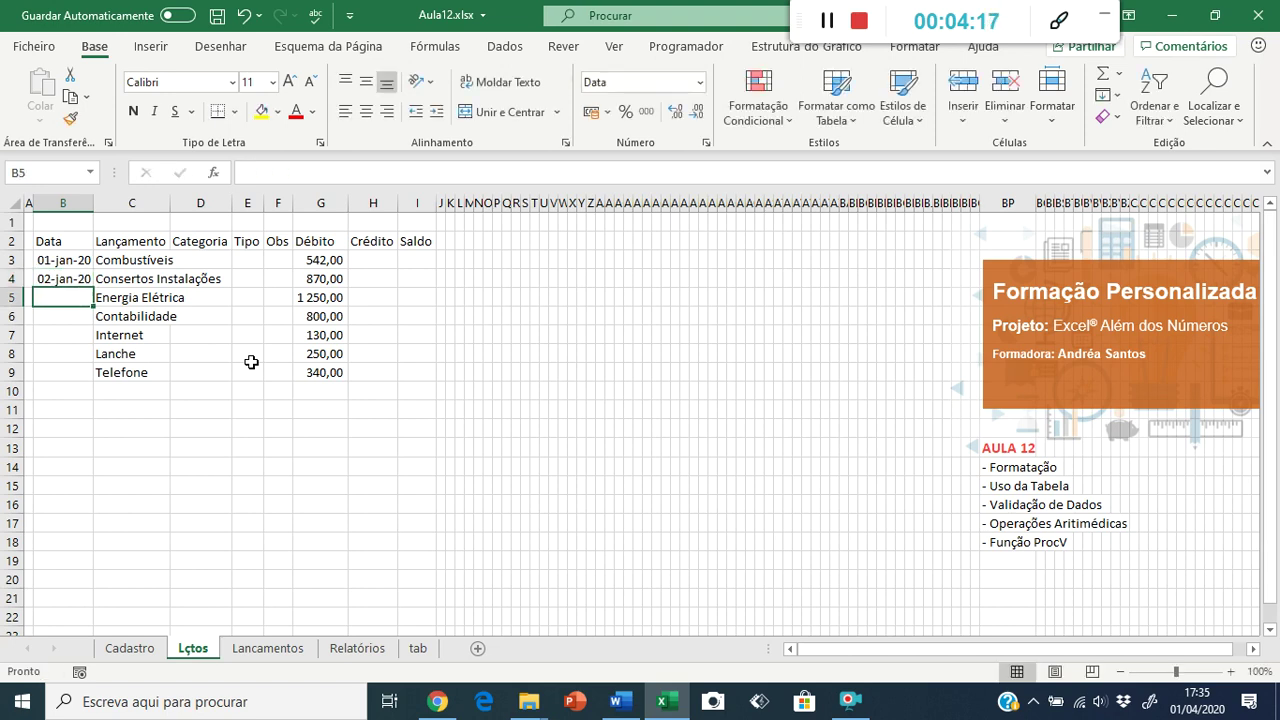
# Step: Enter the dates 10-1-20 for Energia Elétrica and 3-1-20 for both Contabilidade and Internet
pyautogui.write('10-1-20')
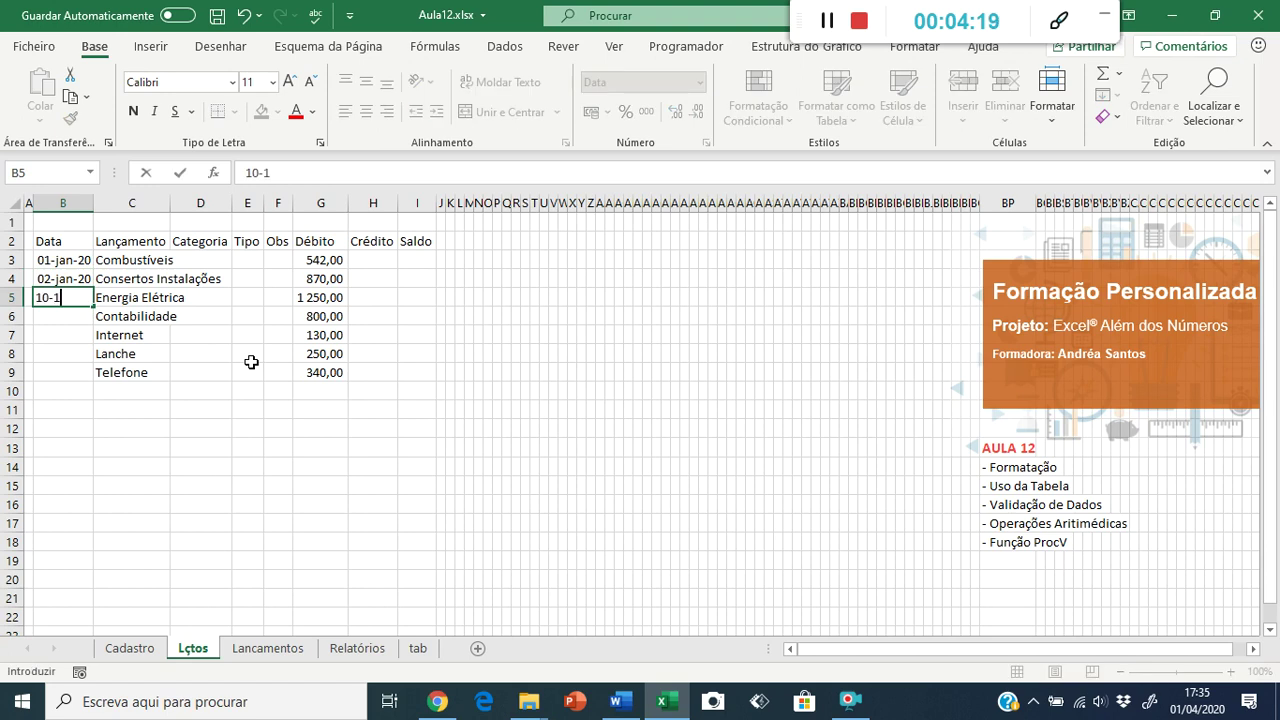
pyautogui.press('Return')
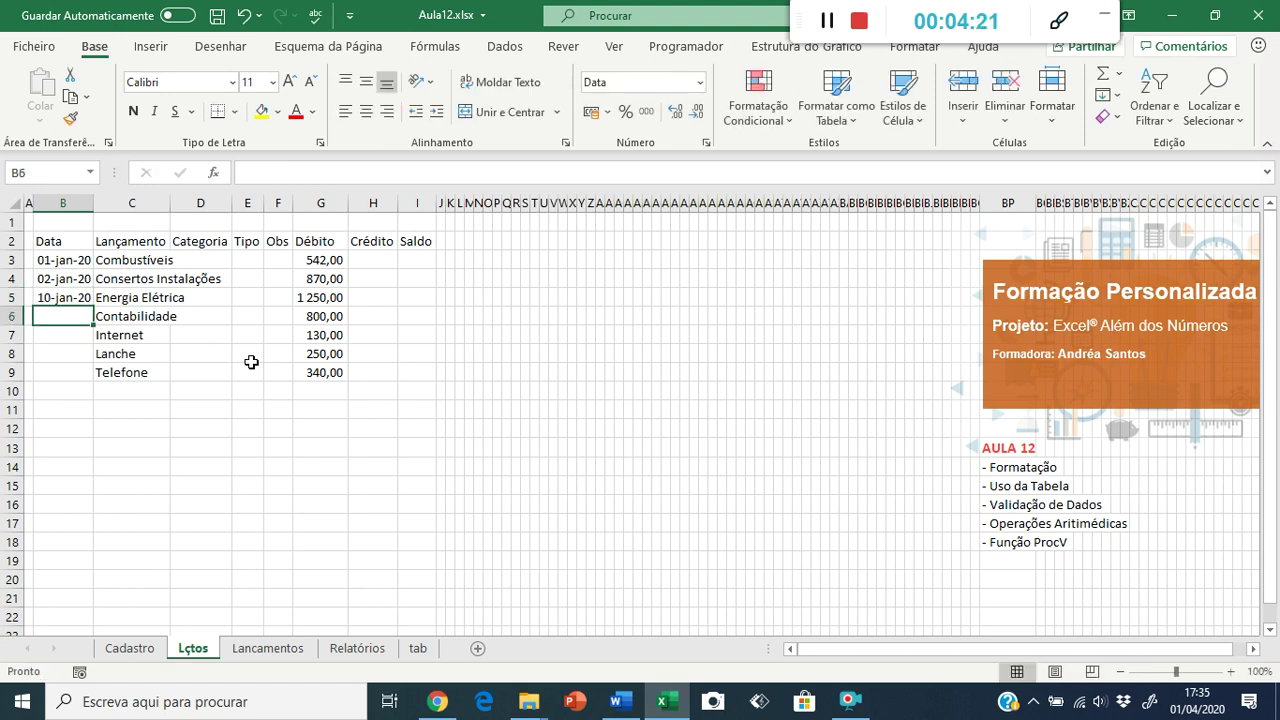
pyautogui.write('3-1-20')
pyautogui.press('Return')
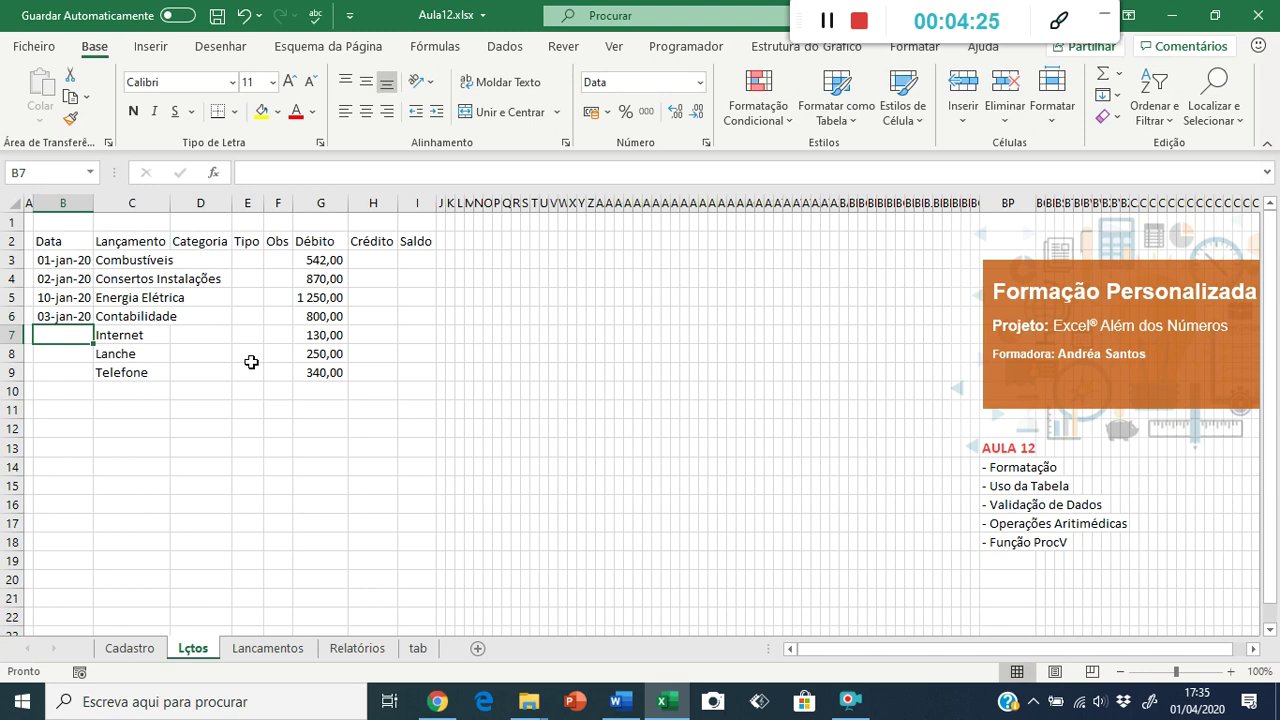
pyautogui.write('3-1-20')
pyautogui.press('Return')
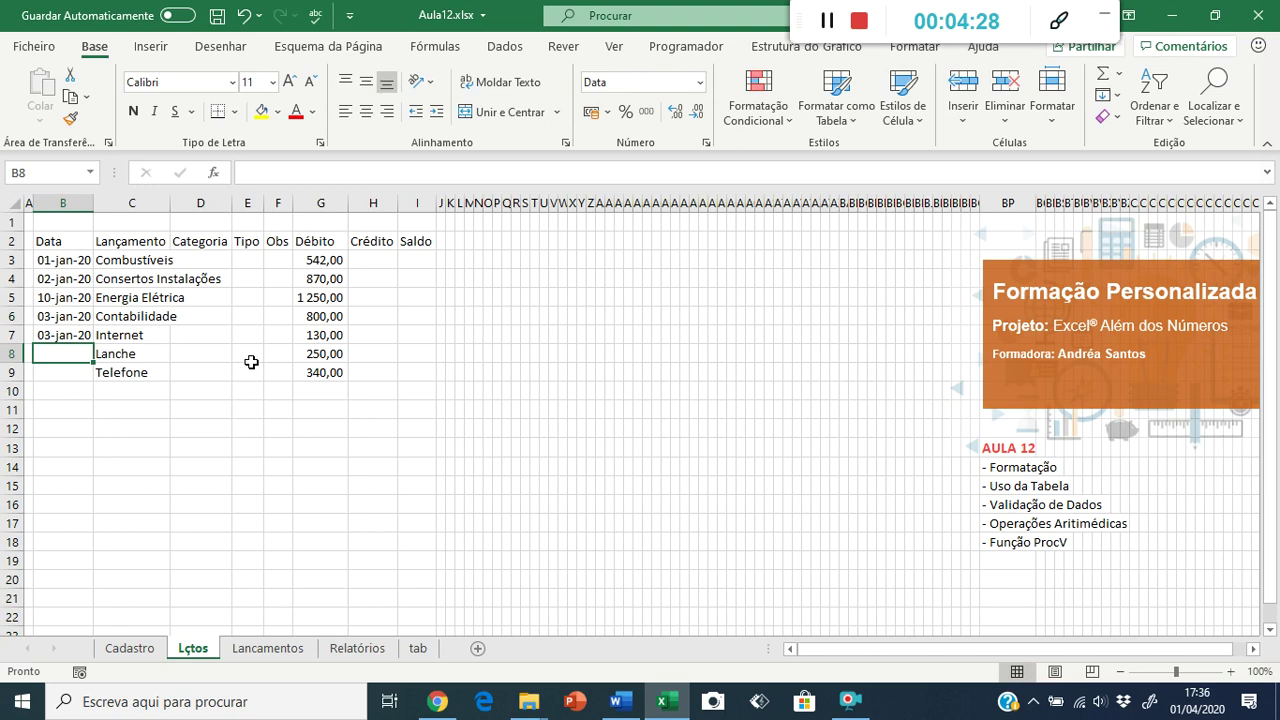
pyautogui.press('Up')
pyautogui.press('Up')
pyautogui.press('Up')
pyautogui.press('Up')
pyautogui.press('Down')
pyautogui.press('Down')
pyautogui.press('Down')
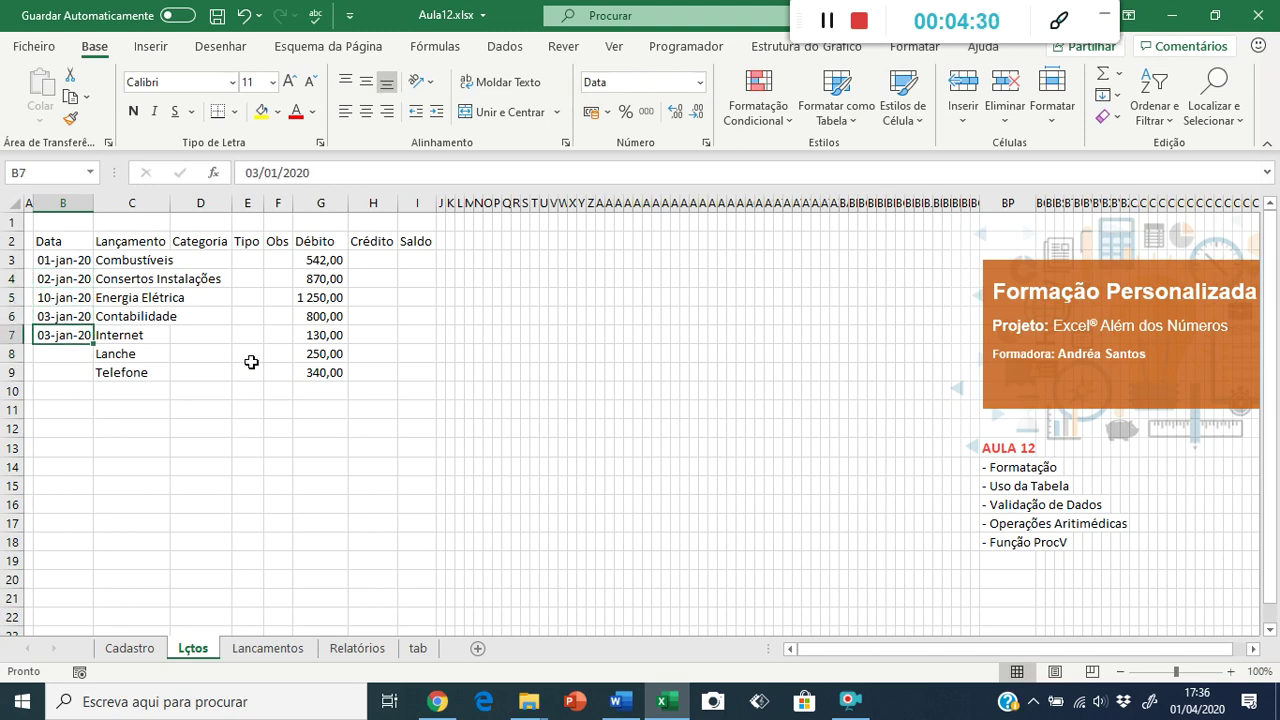
pyautogui.press('Down')
pyautogui.press('Down')
pyautogui.press('Up')
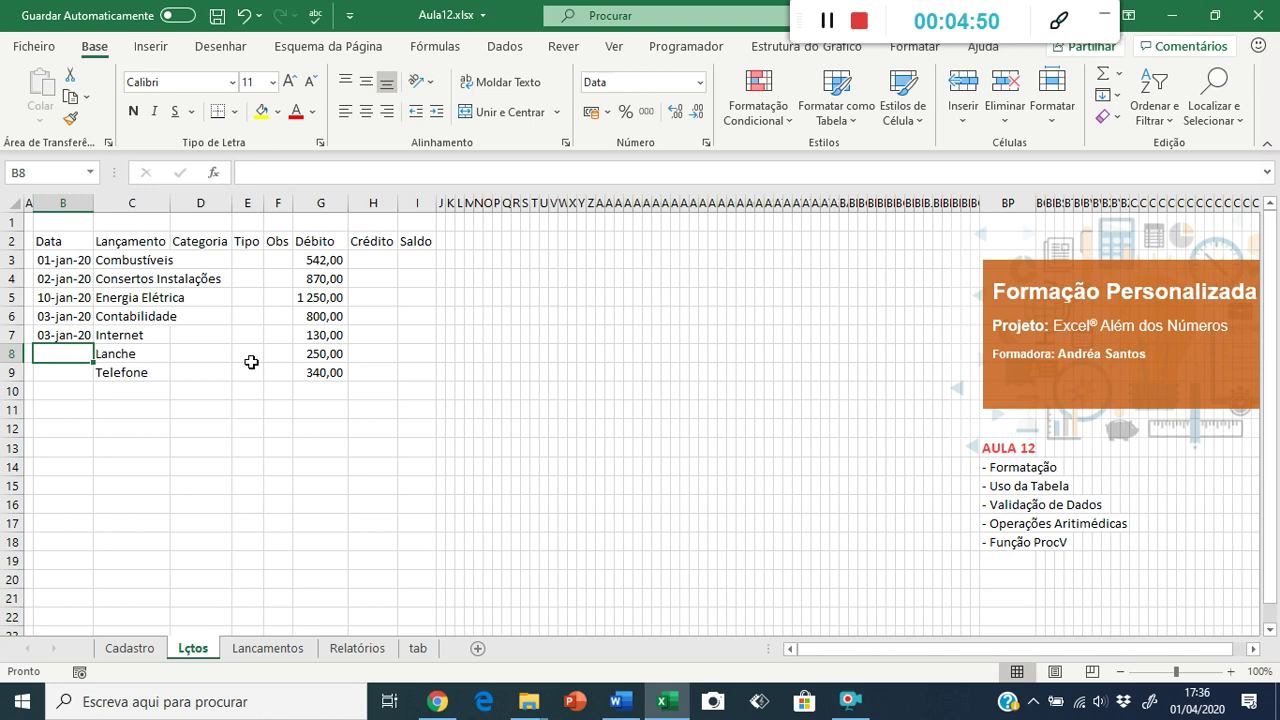
# Step: Enter the date 5-1-20 for both the Lanche and Telefone entries
pyautogui.write('5-1-')
pyautogui.press('Return')
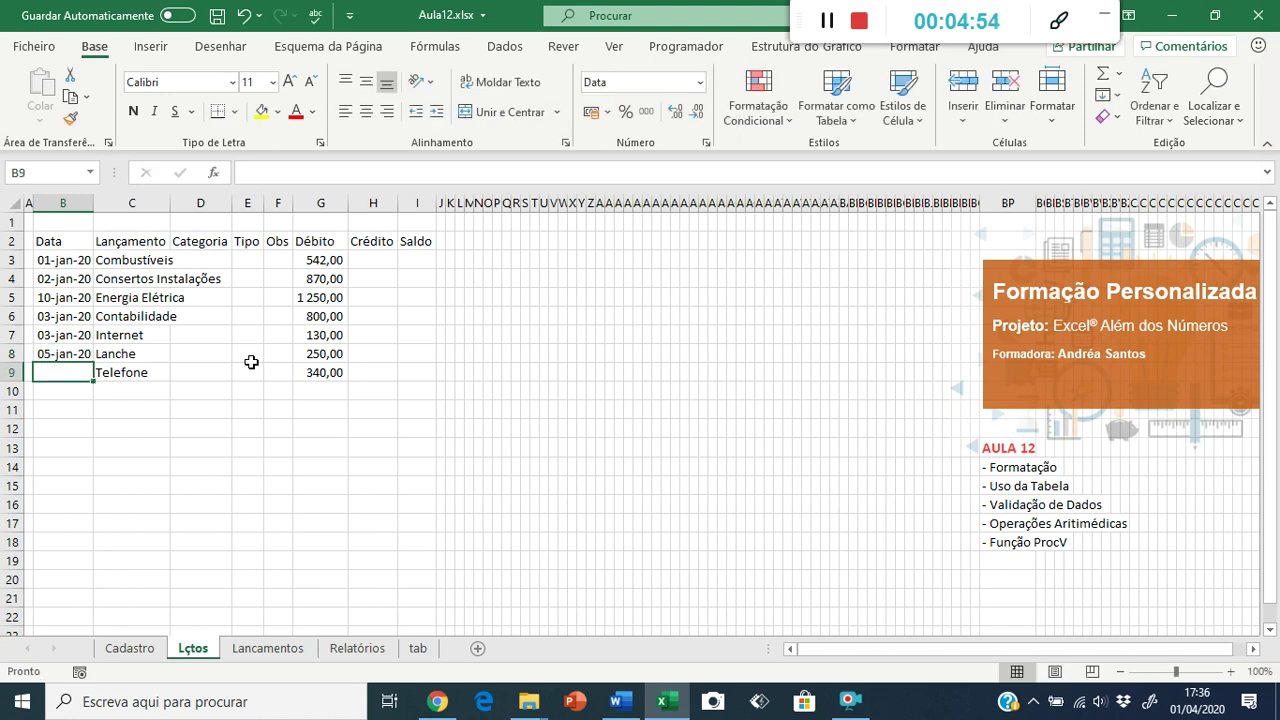
pyautogui.write('5-1-20')
pyautogui.press('Return')
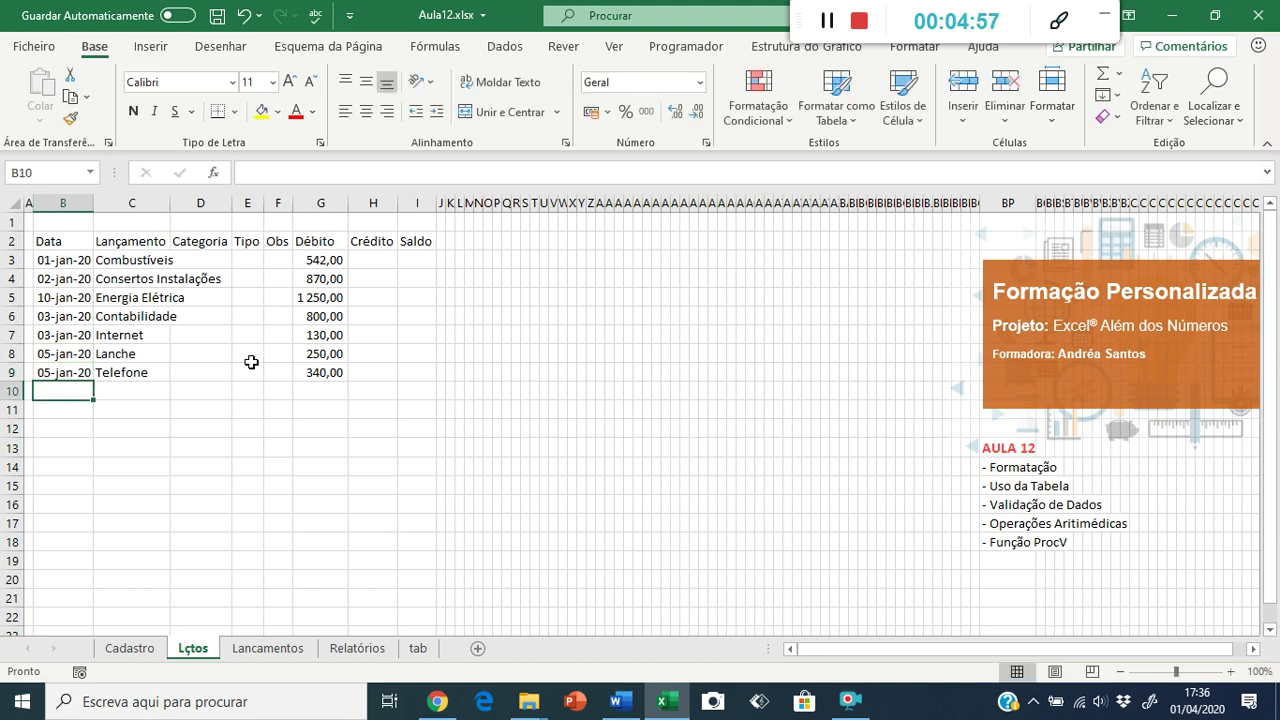
pyautogui.press('Up')
pyautogui.press('Right')
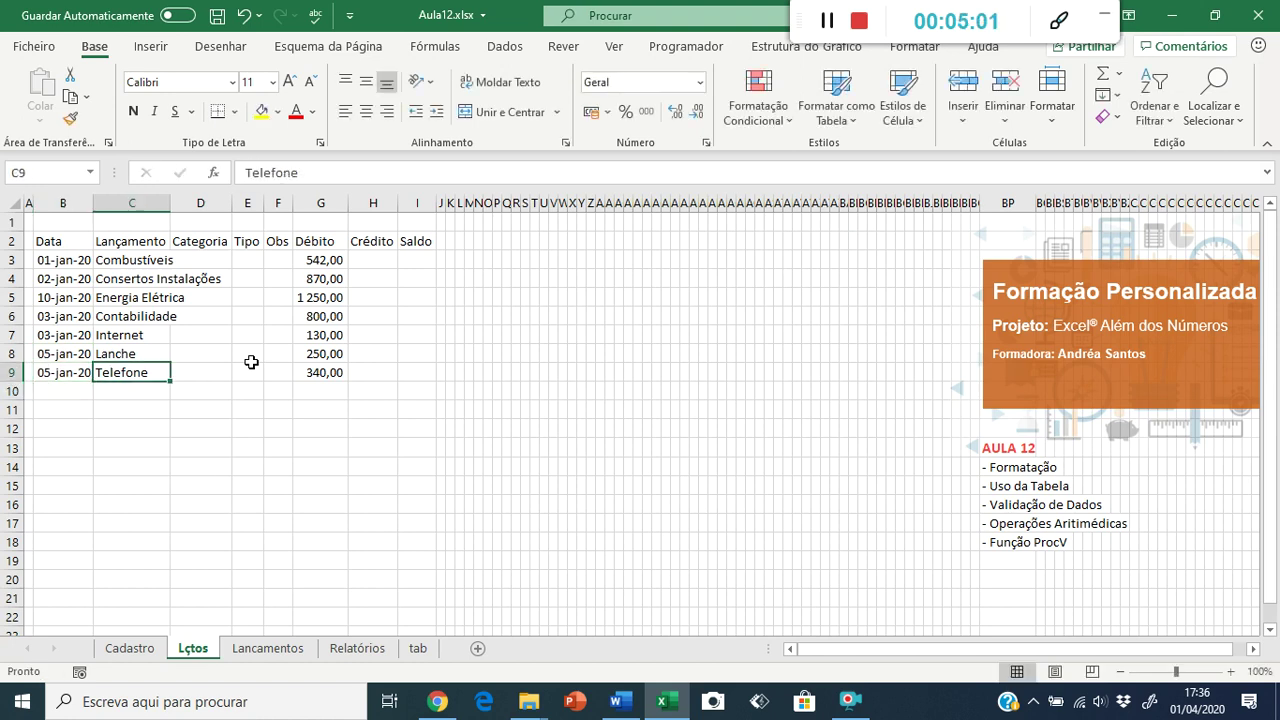
# Step: Examine the Despesas por Categoria chart on the Relatórios sheet and the entries table on the Lancamentos sheet
pyautogui.click(358, 650)
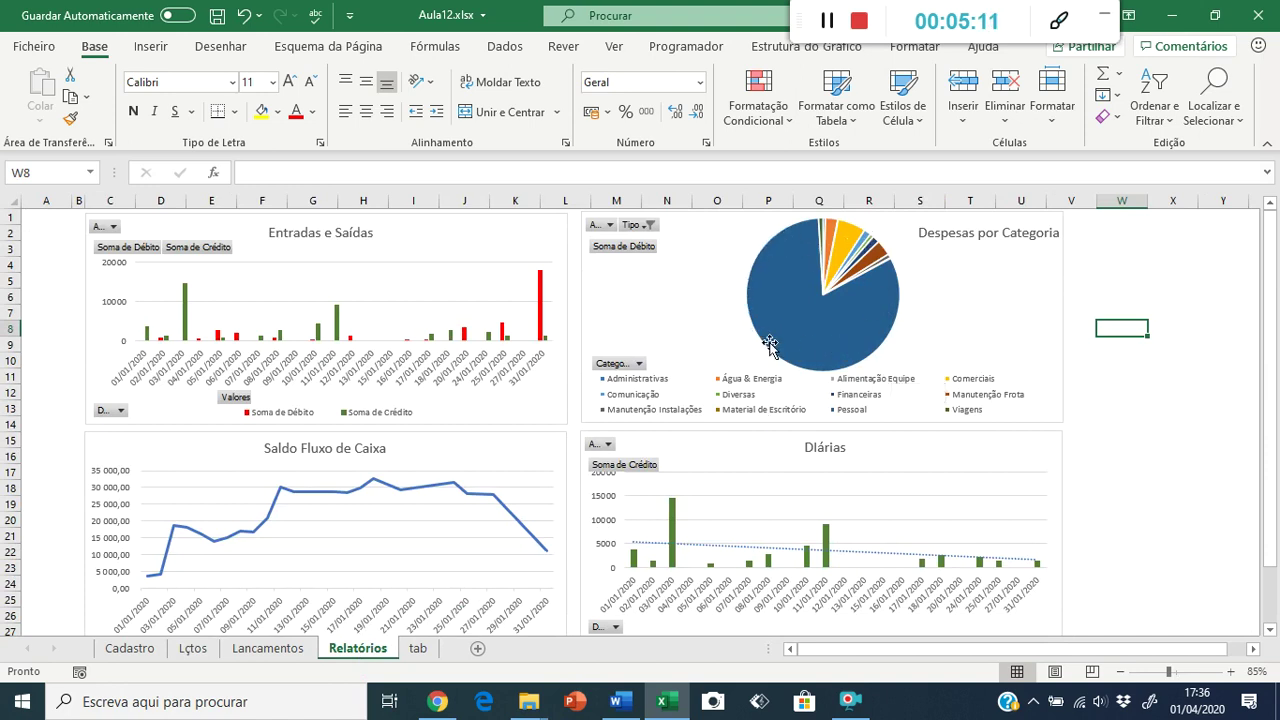
pyautogui.moveTo(791, 335)
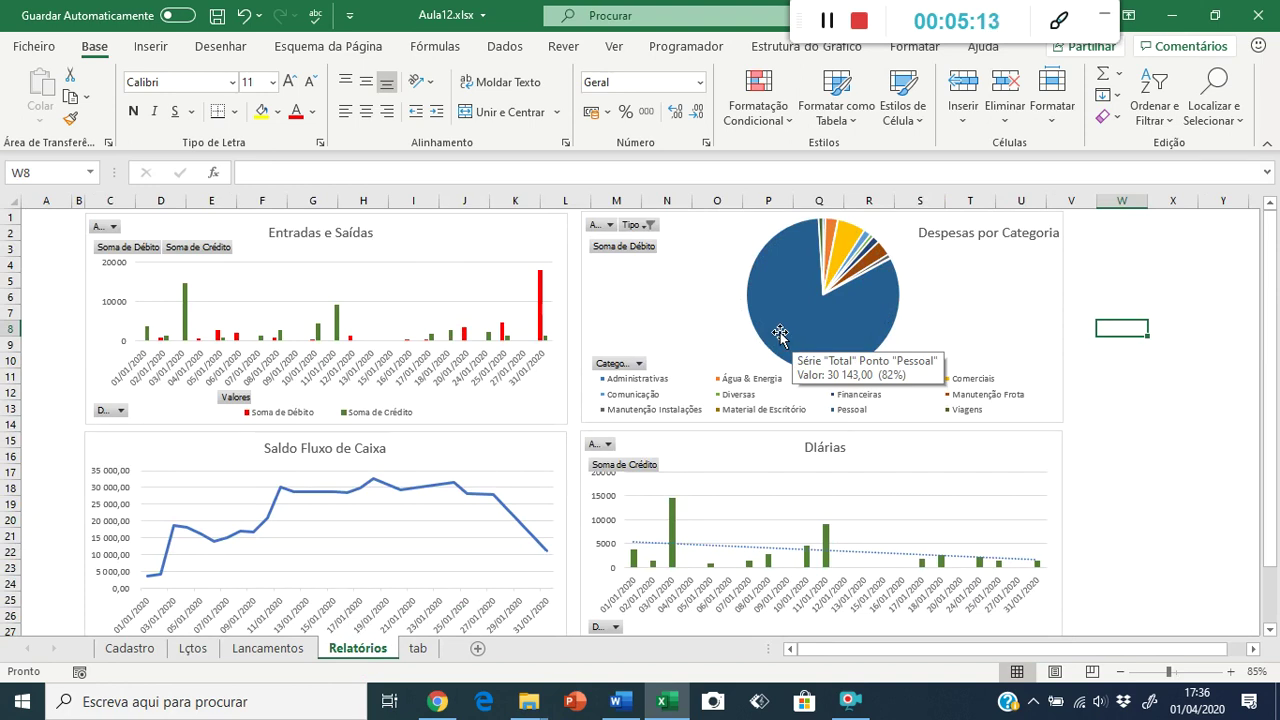
pyautogui.click(315, 630)
pyautogui.click(272, 648)
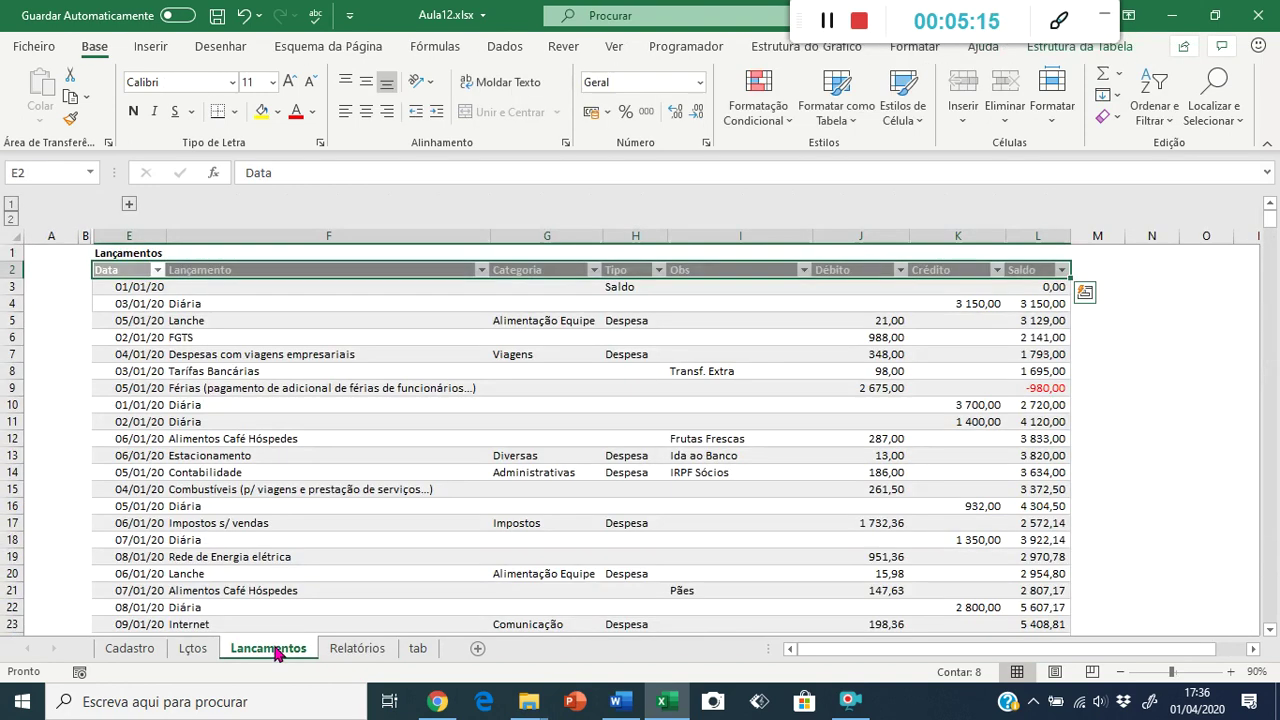
pyautogui.click(357, 649)
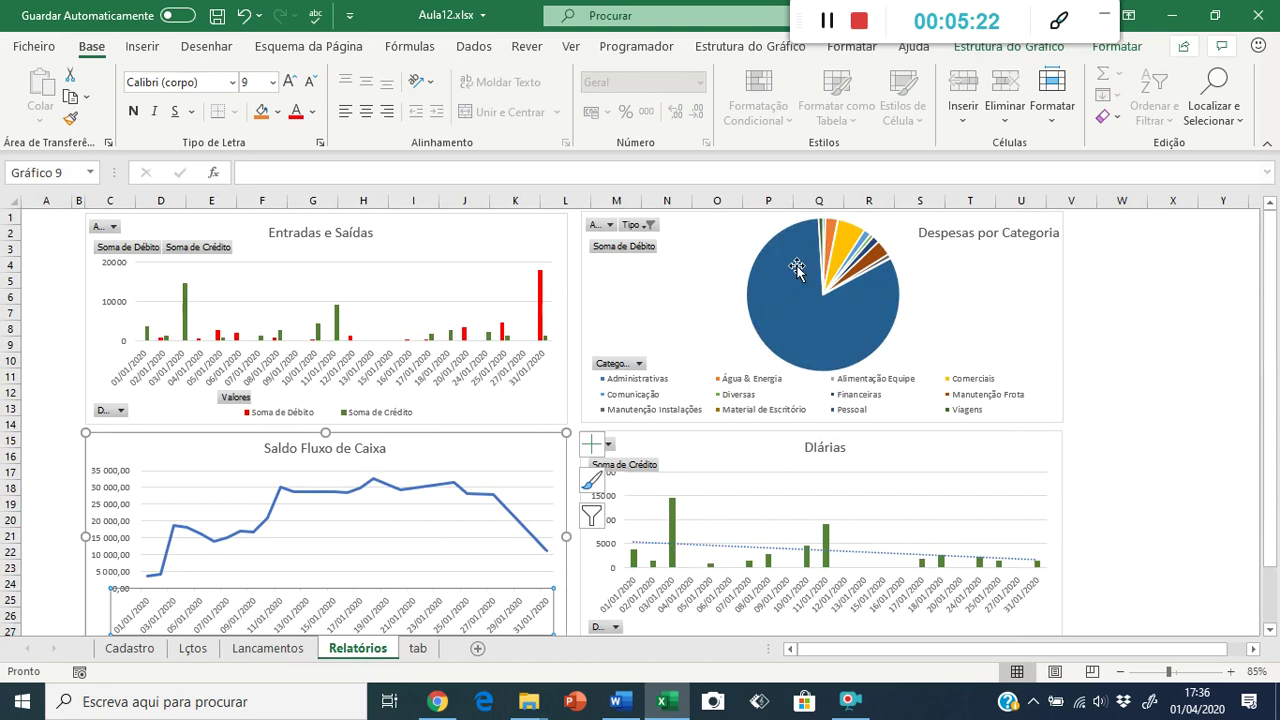
pyautogui.moveTo(800, 268)
# Step: Return to the Lçtos sheet and look over the names in the Lançamento column
pyautogui.click(197, 648)
pyautogui.click(172, 305)
pyautogui.click(168, 378)
pyautogui.click(150, 425)
pyautogui.click(136, 466)
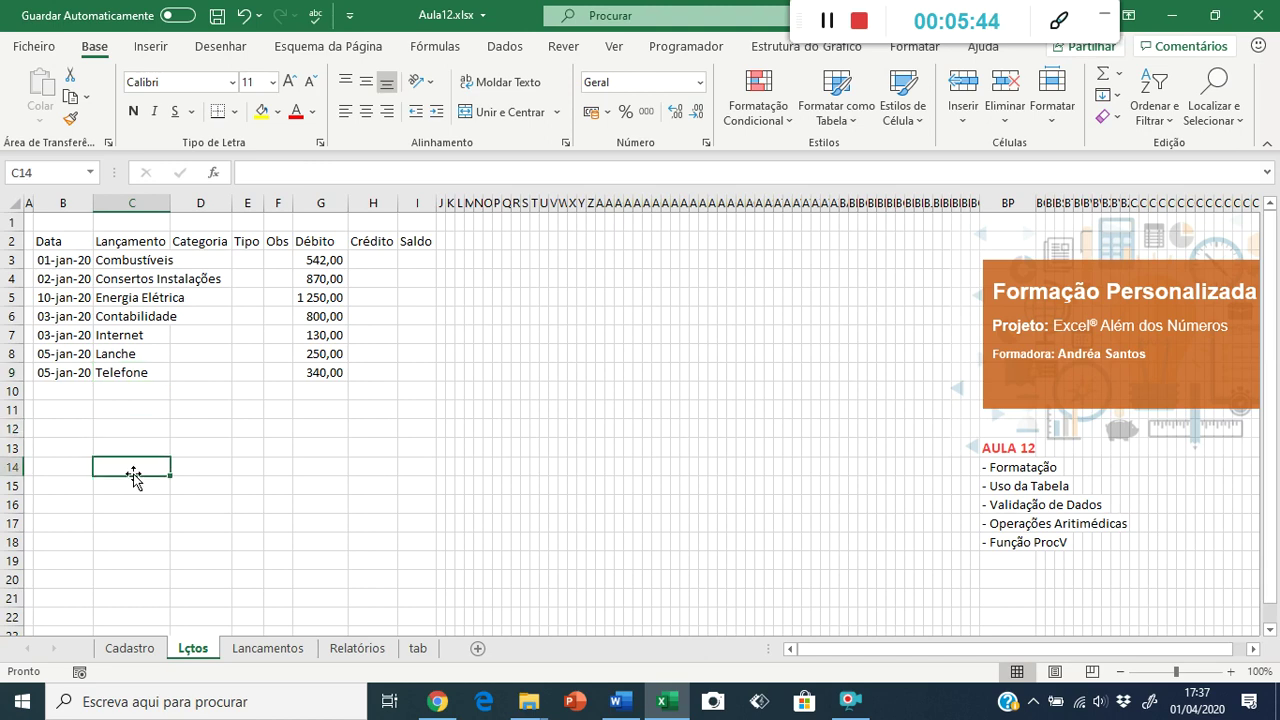
pyautogui.click(148, 296)
pyautogui.click(152, 259)
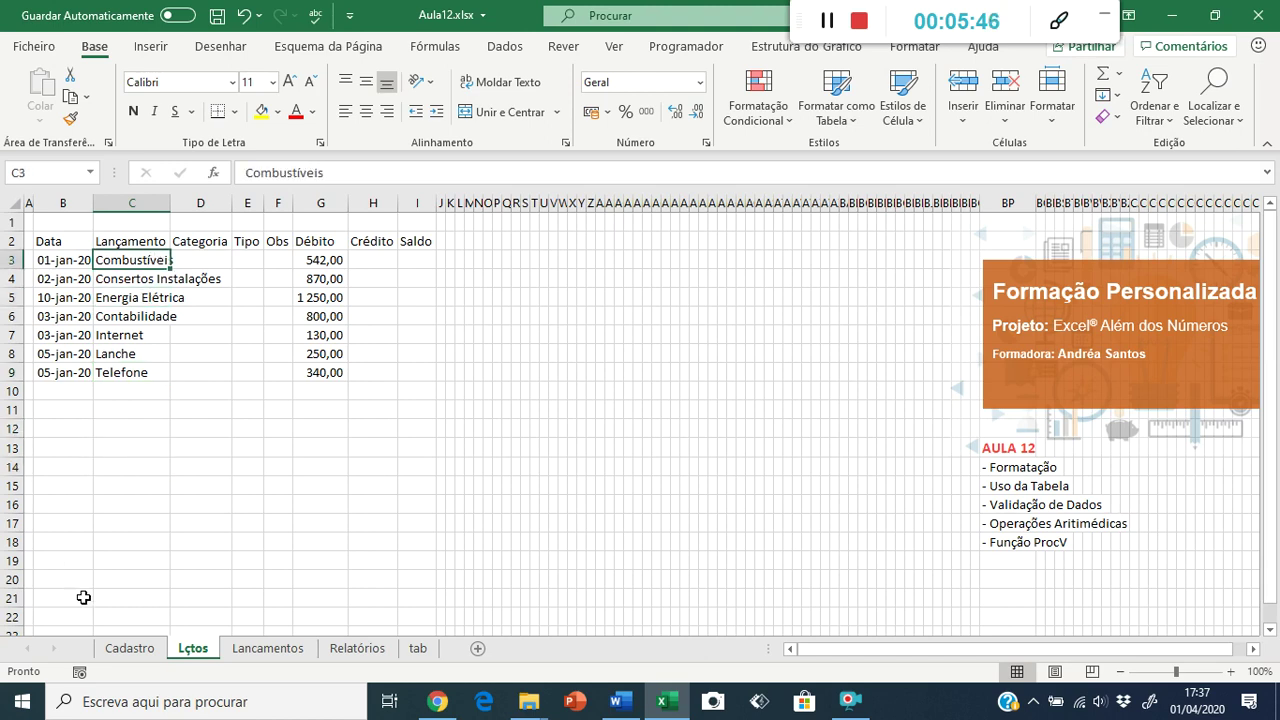
# Step: Review the registered Lançamento names on the Cadastro sheet, down to Venda de papelão
pyautogui.click(124, 652)
pyautogui.click(118, 412)
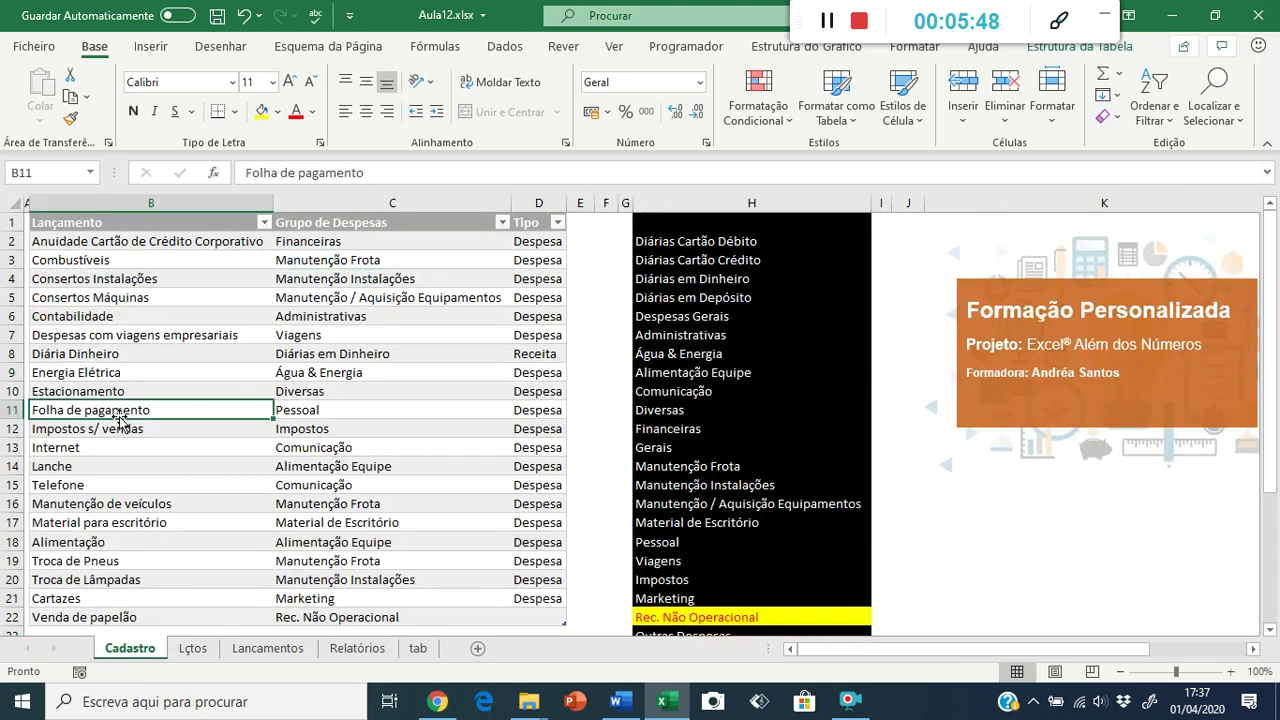
pyautogui.scroll(-3, 136, 320)
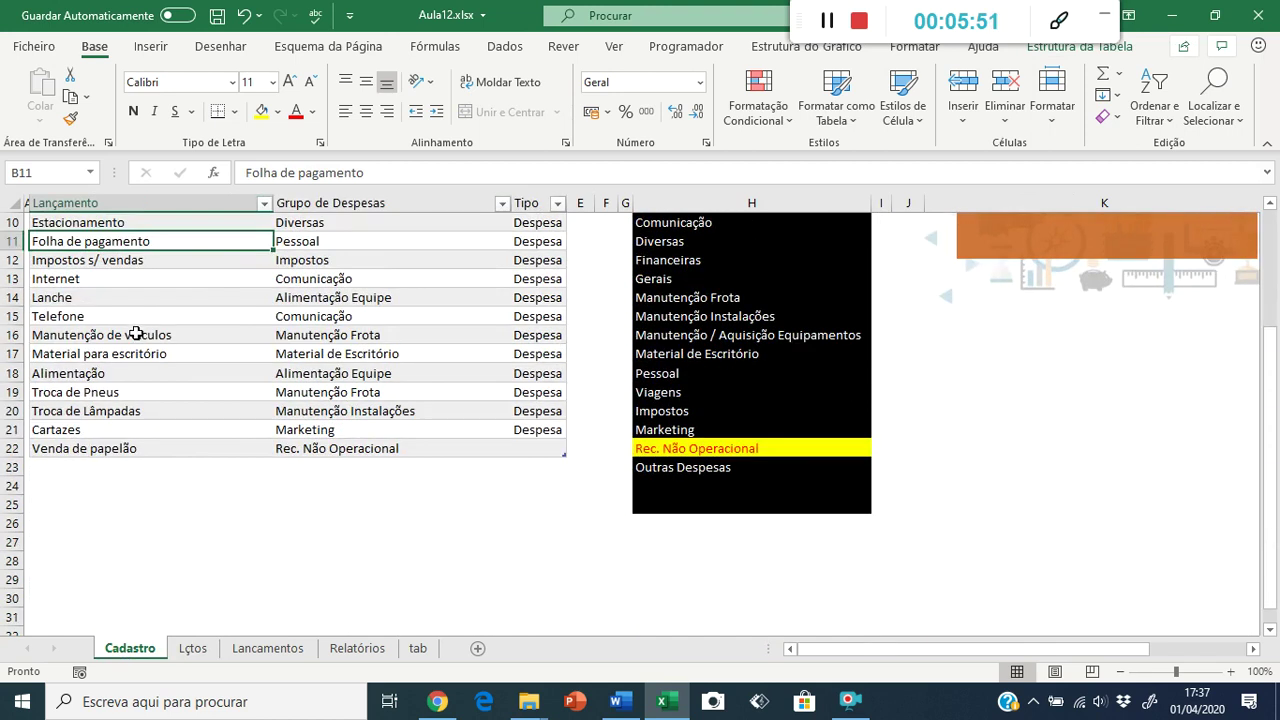
pyautogui.click(134, 449)
pyautogui.scroll(3, 140, 403)
pyautogui.click(92, 262)
pyautogui.click(100, 320)
pyautogui.click(106, 392)
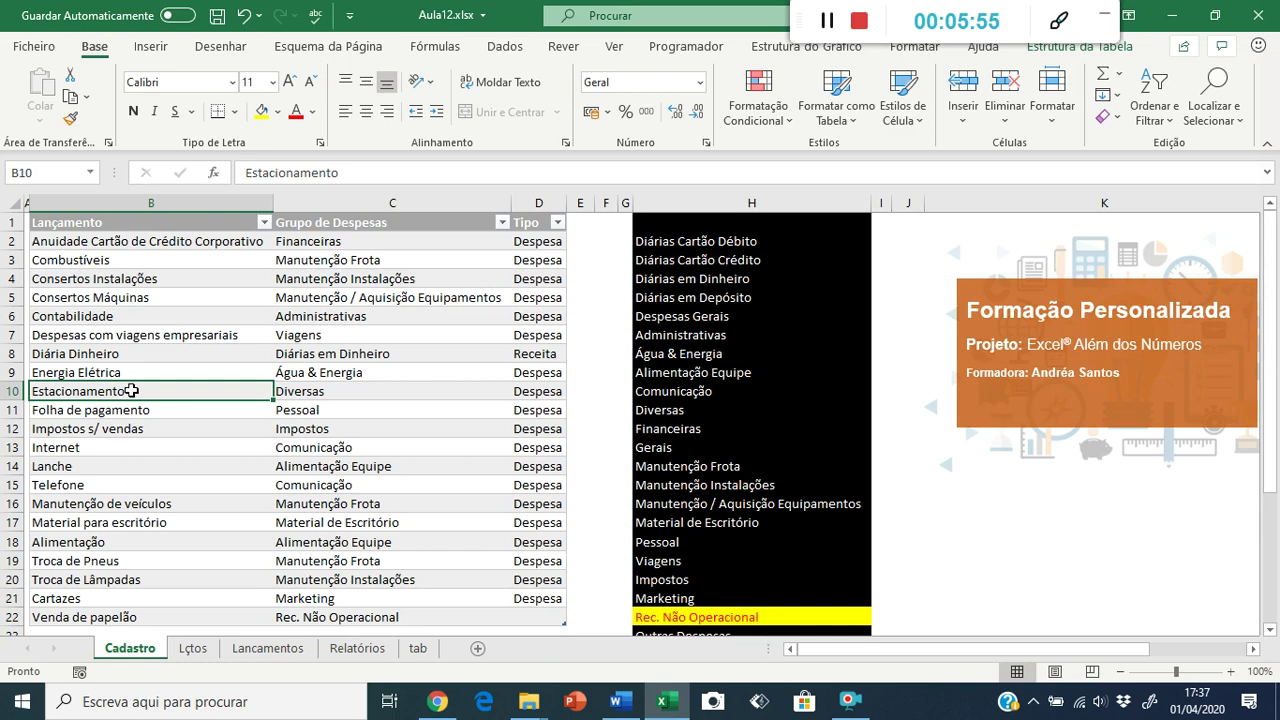
# Step: Inspect the Grupo de Despesas options for Consertos Instalações and the Tipo cell for Combustíveis in the Cadastro table
pyautogui.click(371, 279)
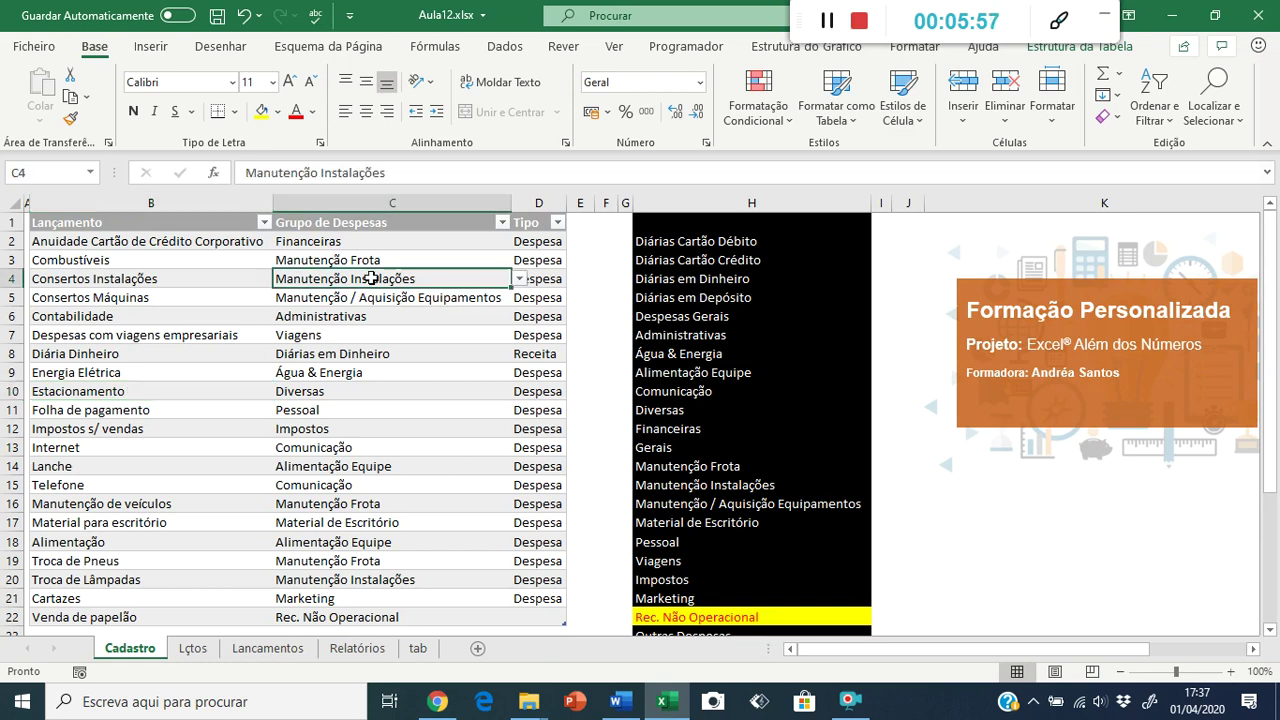
pyautogui.click(519, 281)
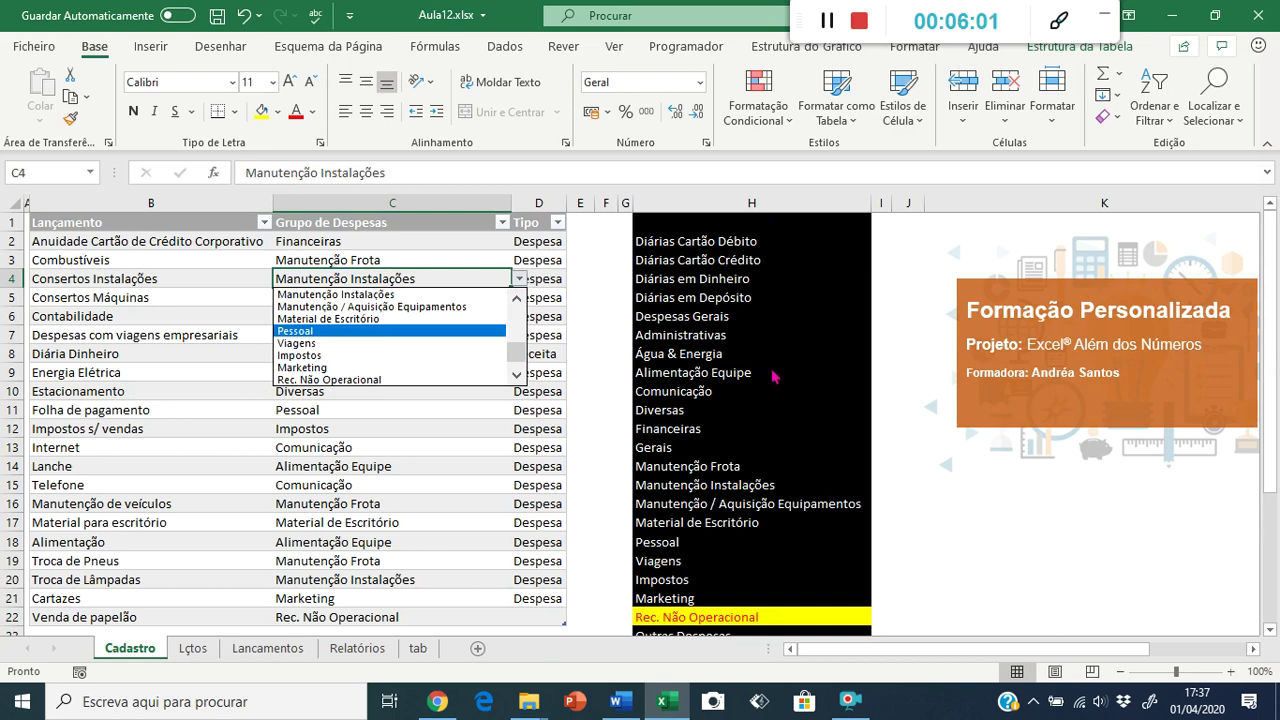
pyautogui.click(367, 275)
pyautogui.click(541, 262)
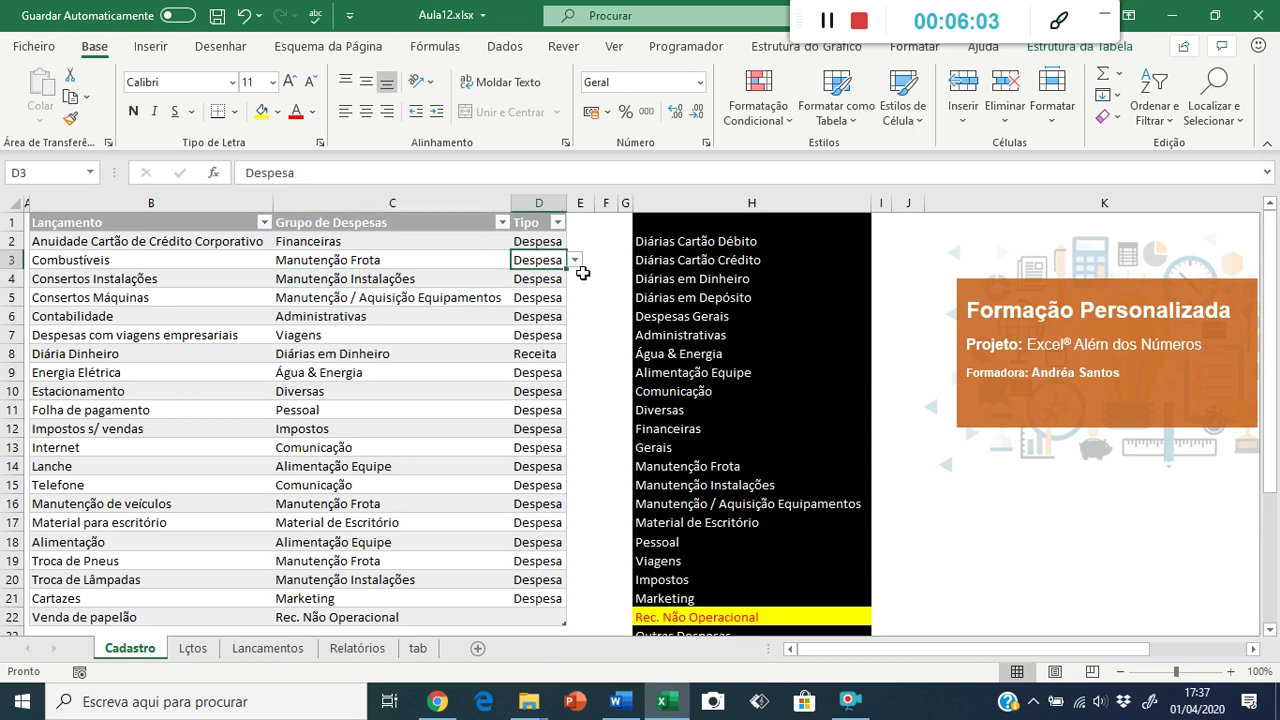
pyautogui.click(214, 293)
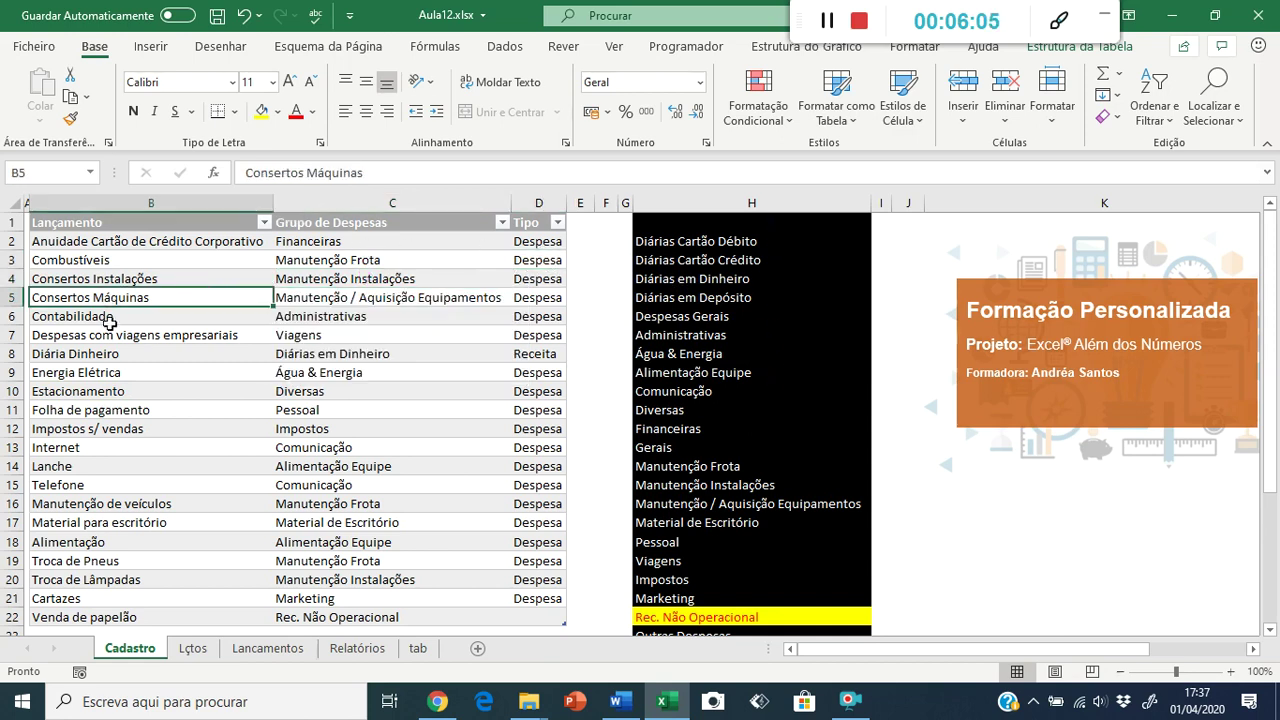
# Step: Start a data validation of type Lista for the Lançamento entries in C3:C9 on the Lçtos sheet
pyautogui.click(192, 649)
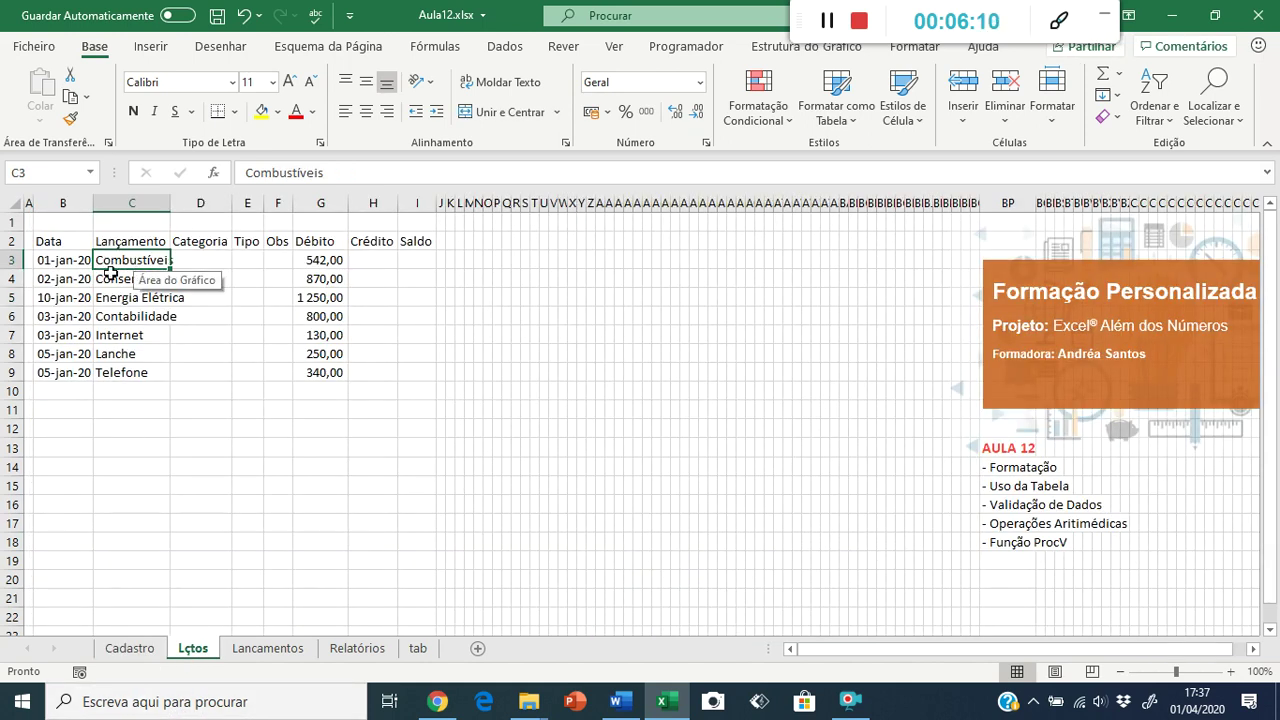
pyautogui.moveTo(135, 252); pyautogui.dragTo(131, 372)
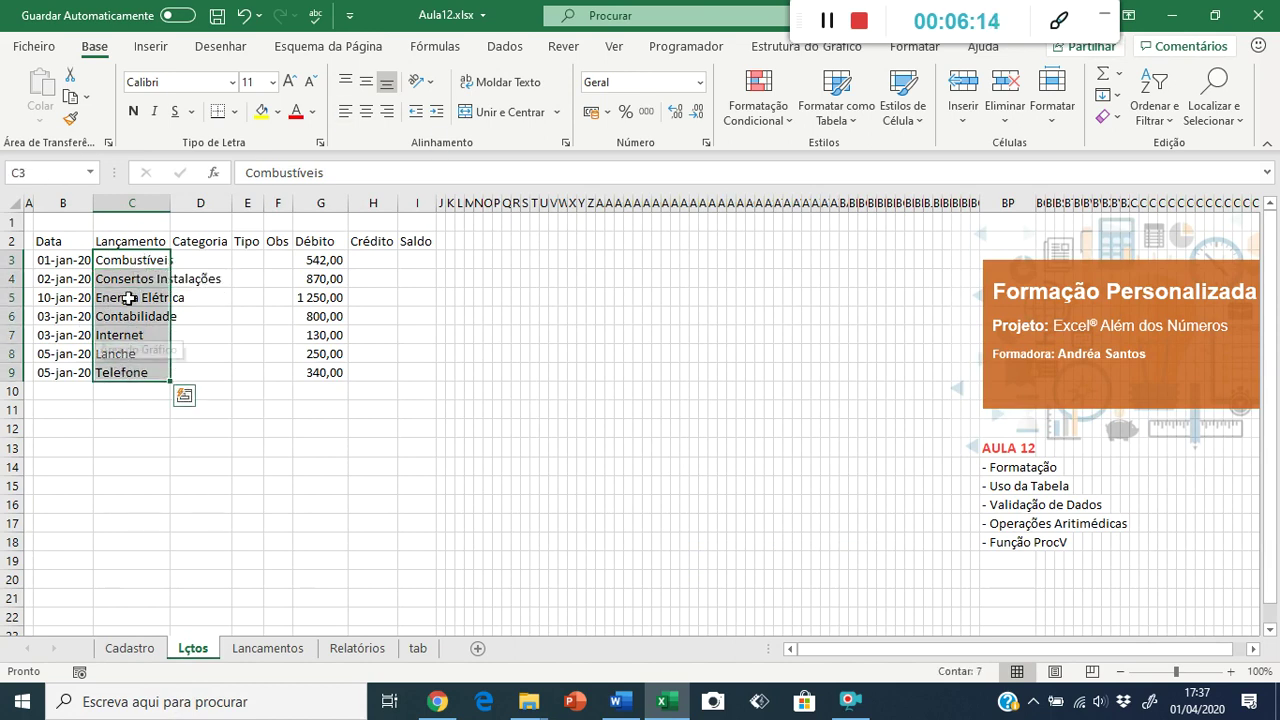
pyautogui.click(128, 648)
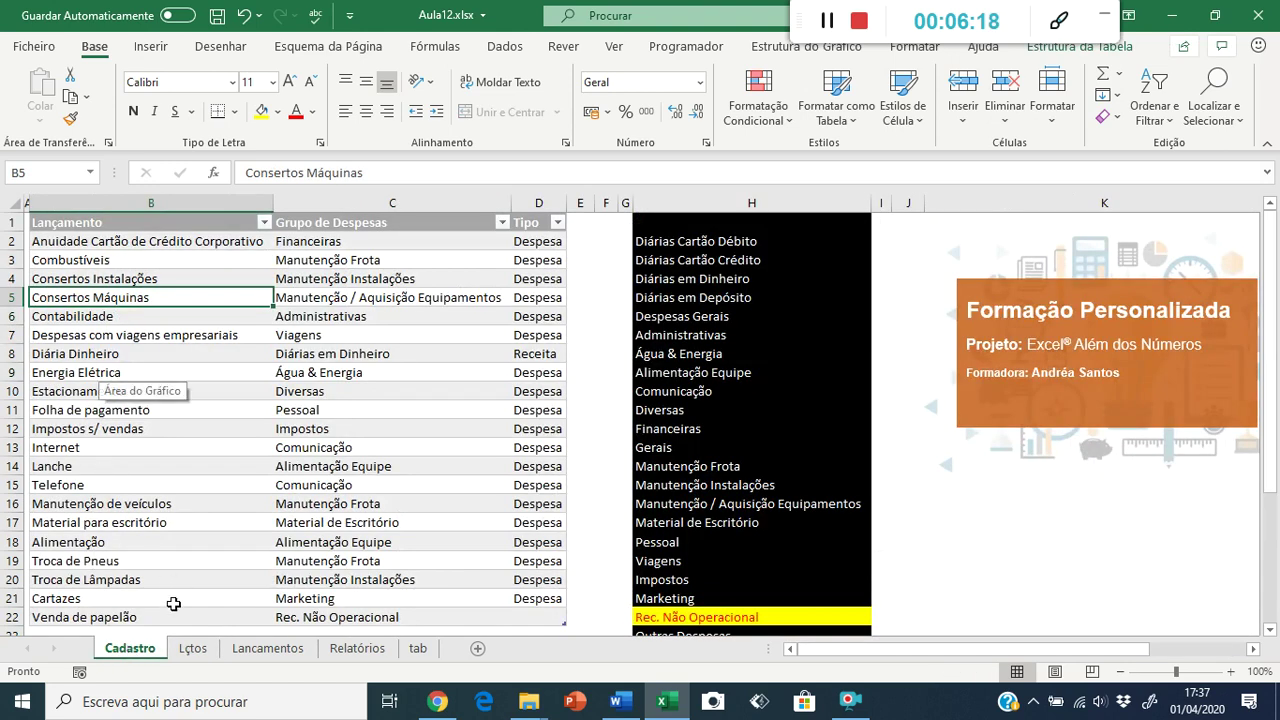
pyautogui.click(190, 648)
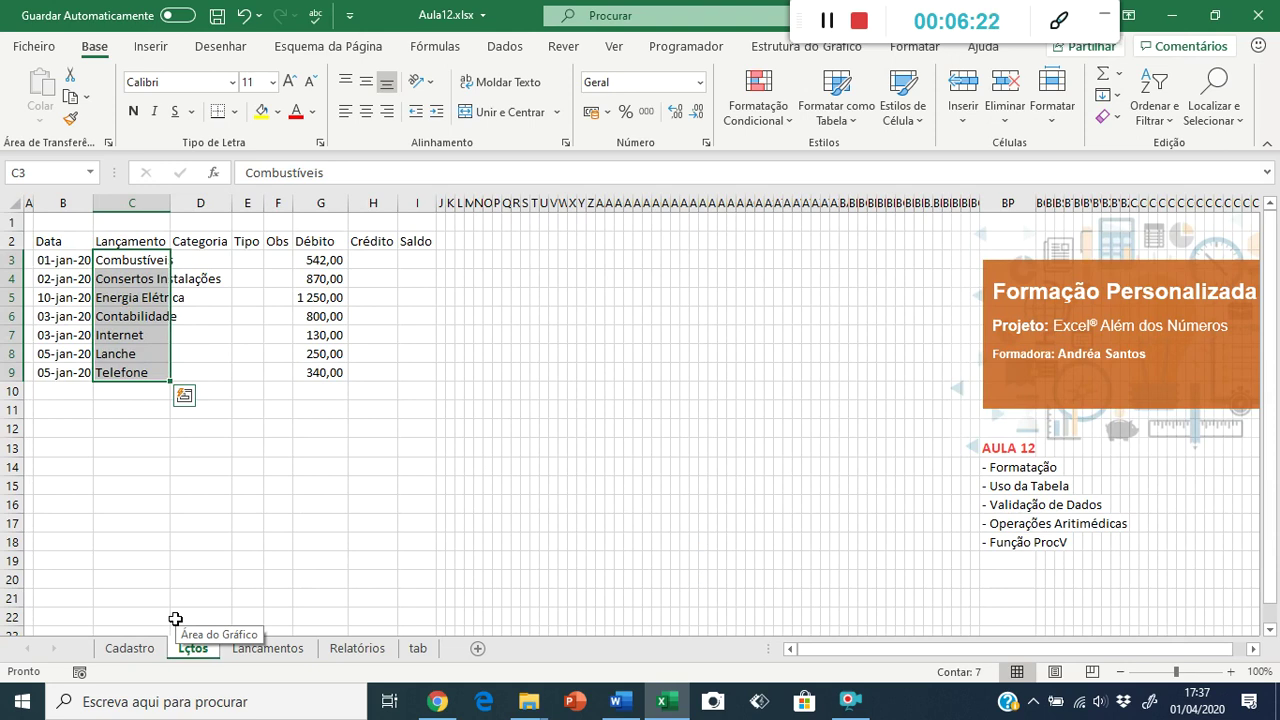
pyautogui.click(497, 58)
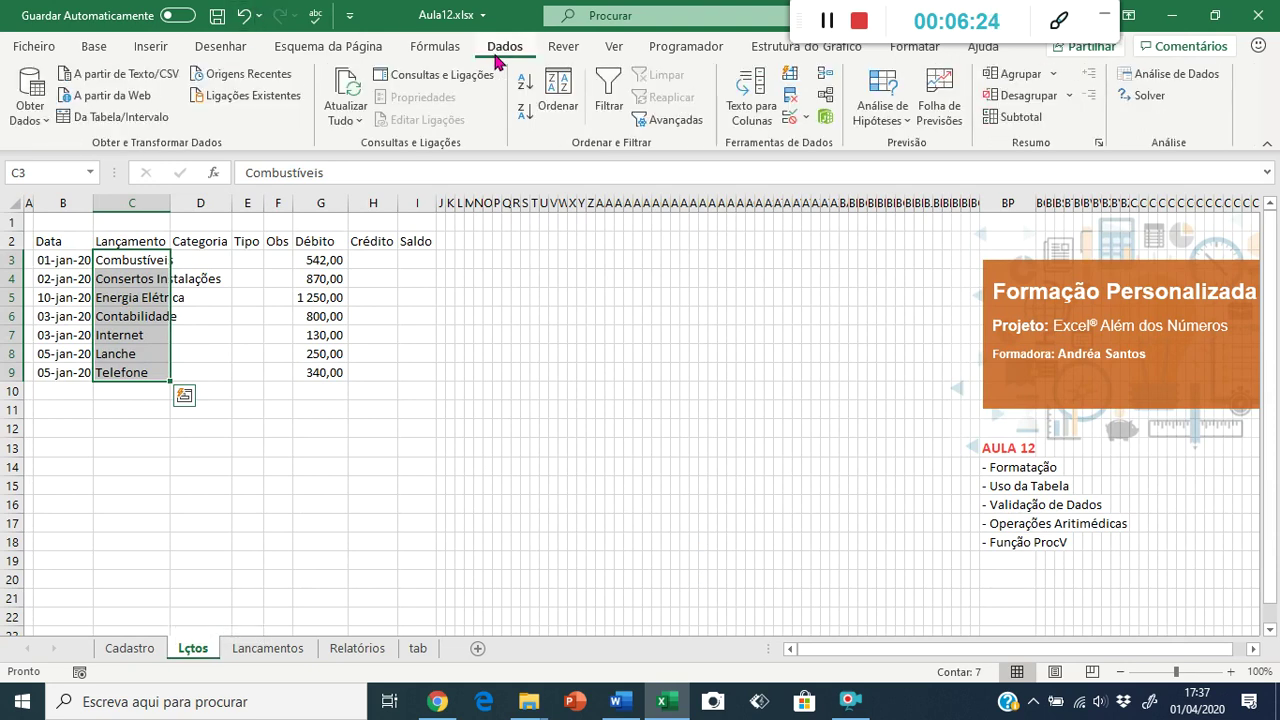
pyautogui.click(805, 118)
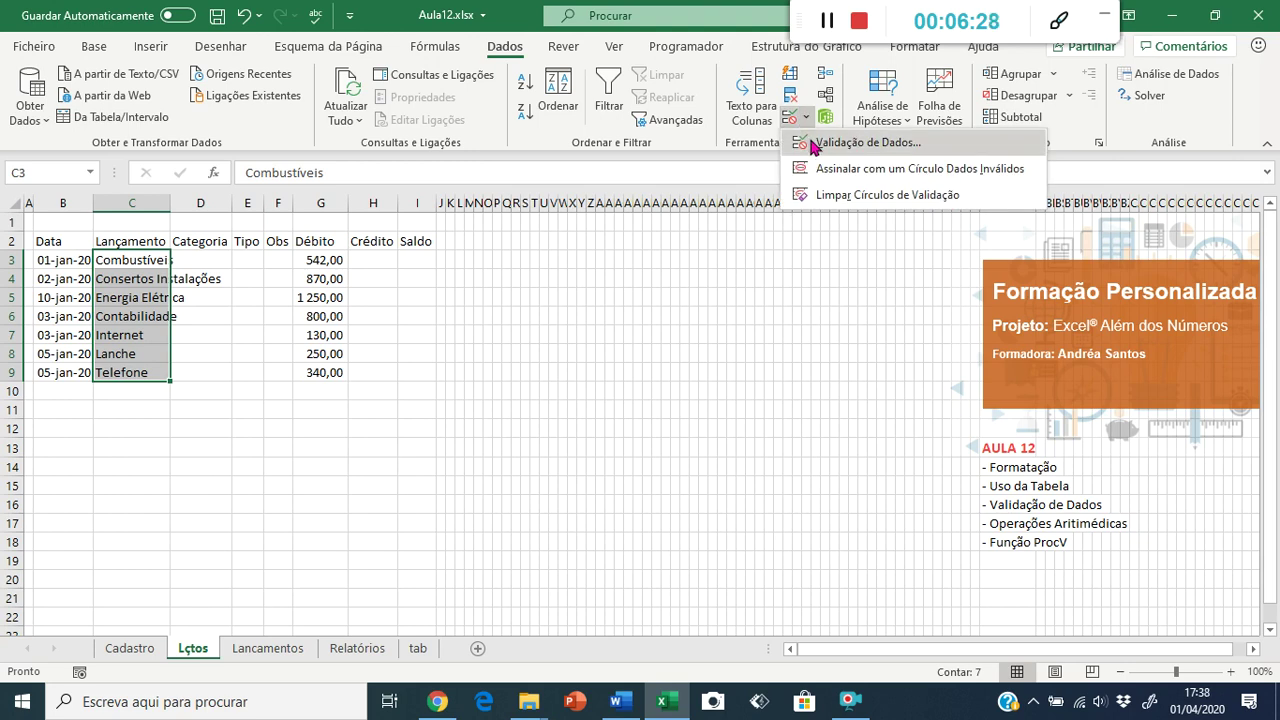
pyautogui.click(812, 144)
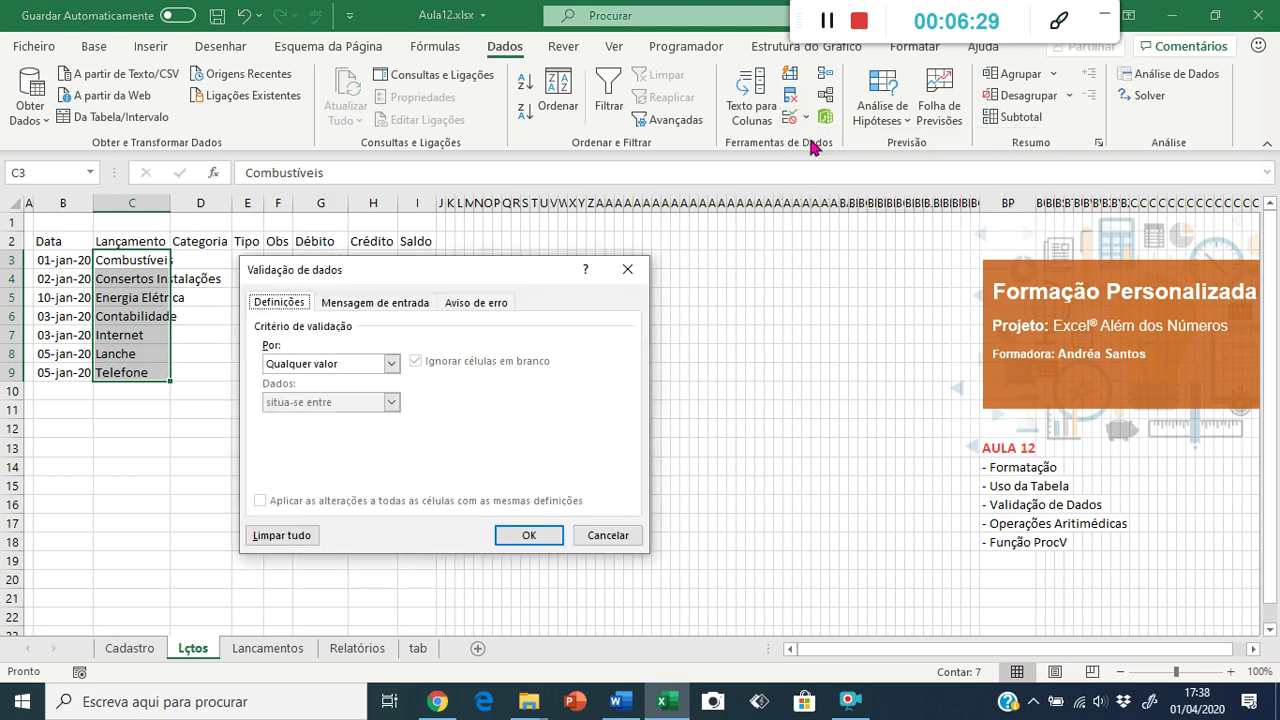
pyautogui.click(324, 362)
pyautogui.click(306, 418)
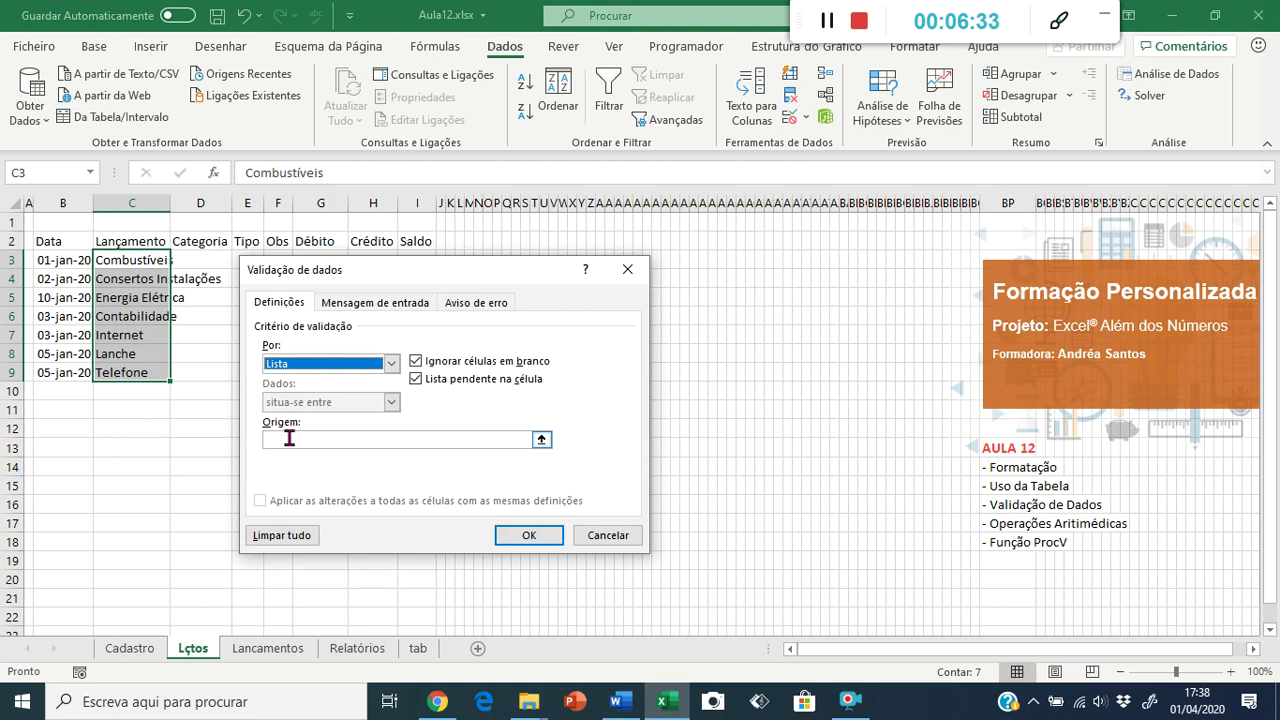
# Step: Begin the validation list's source formula with =deslocamento(Cadastro!$B$2;0;0; using the first registered name as the reference
pyautogui.click(289, 438)
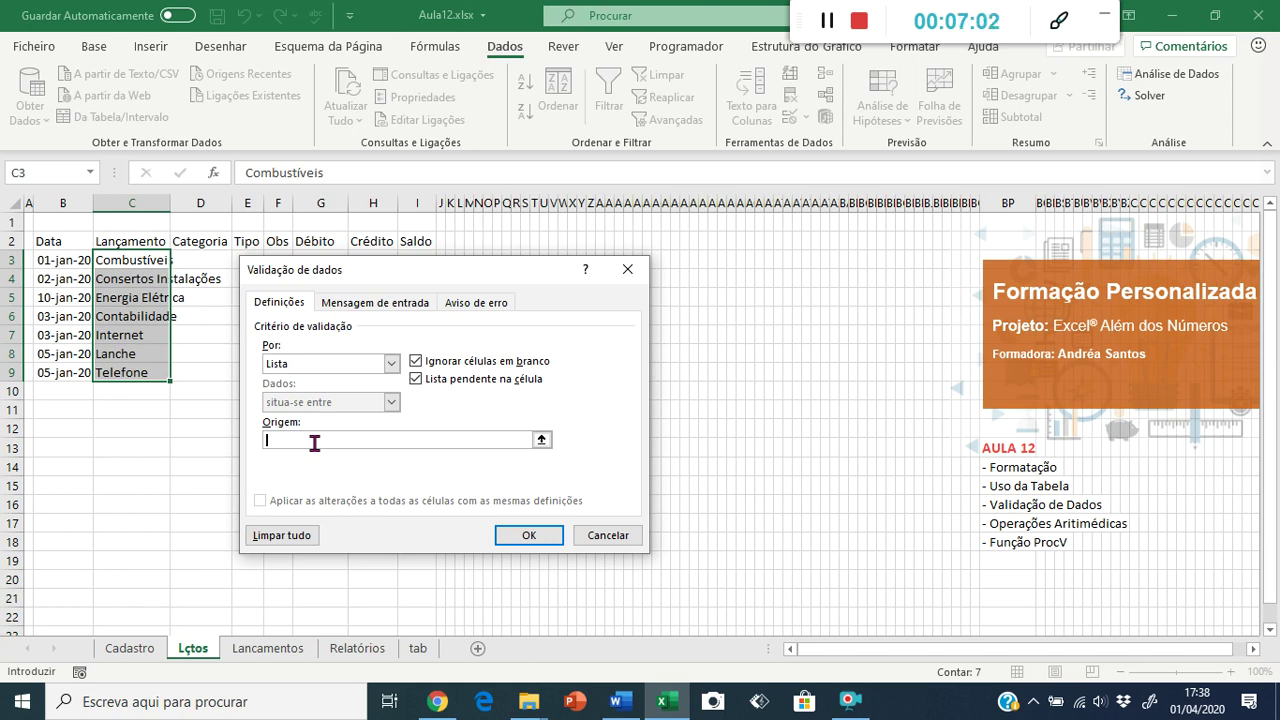
pyautogui.write('=d')
pyautogui.write('eslocamento')
pyautogui.write('l')
pyautogui.press('BackSpace')
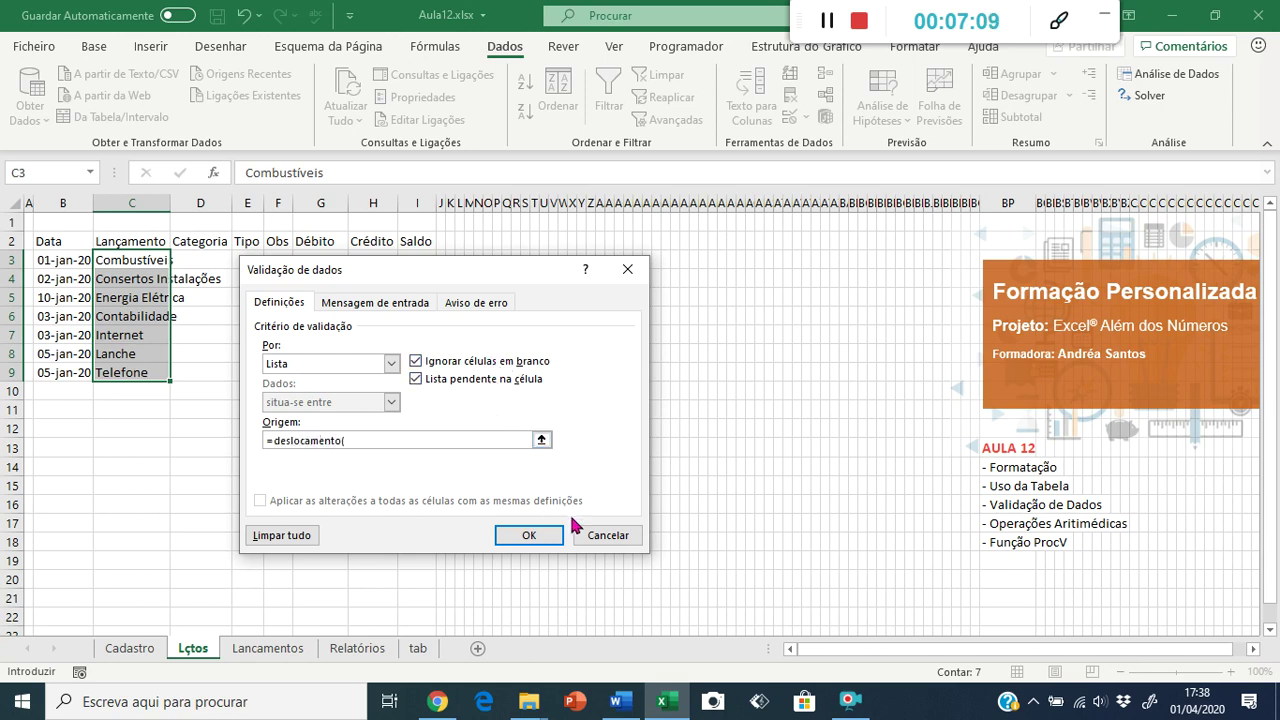
pyautogui.click(122, 649)
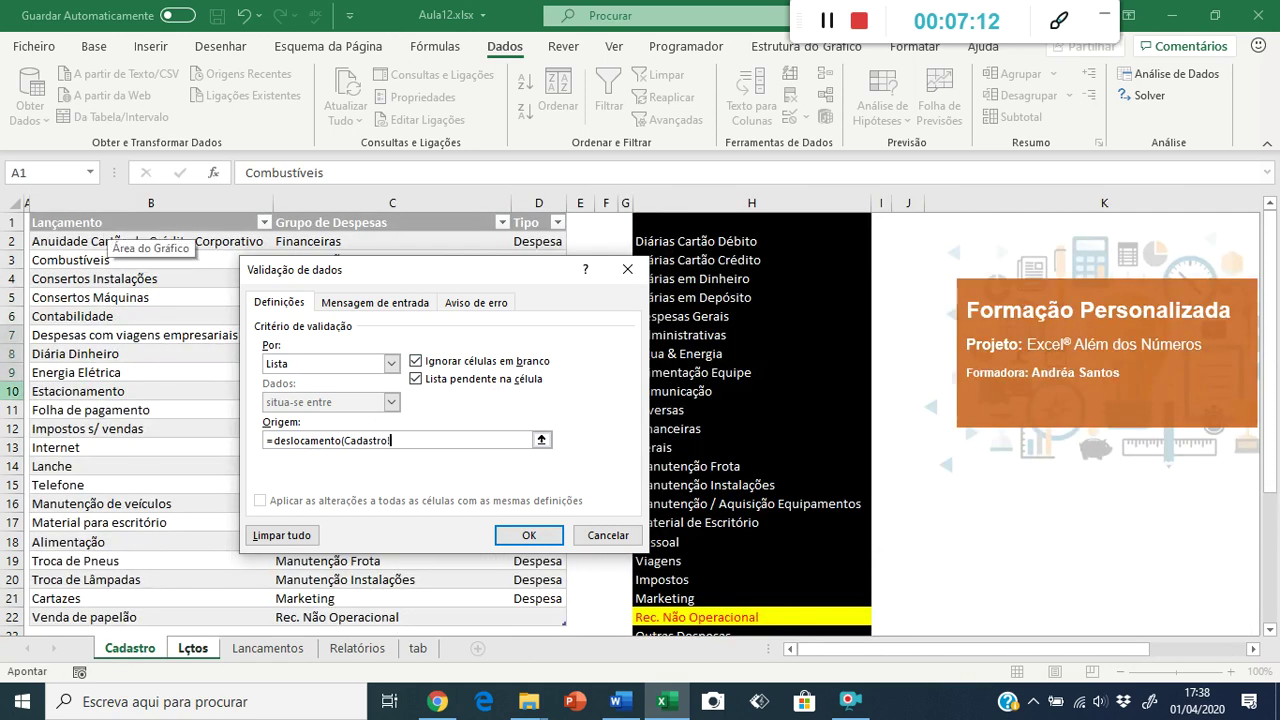
pyautogui.click(66, 245)
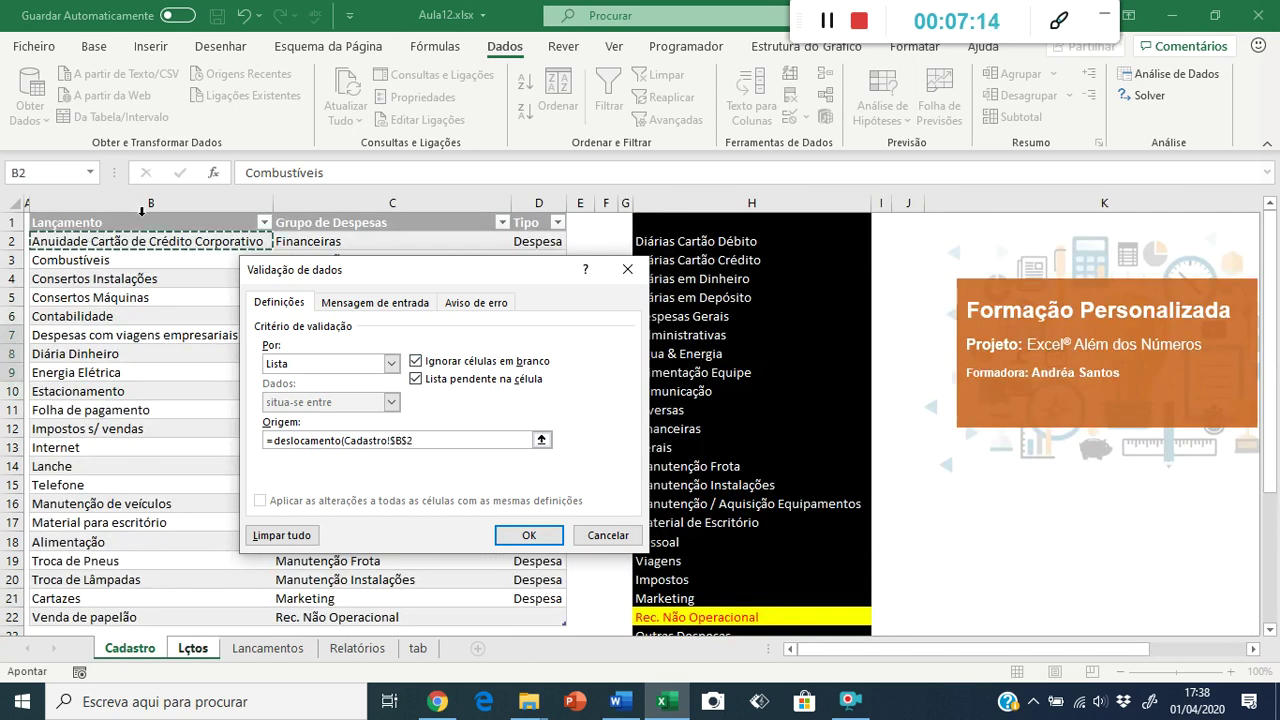
pyautogui.write(';')
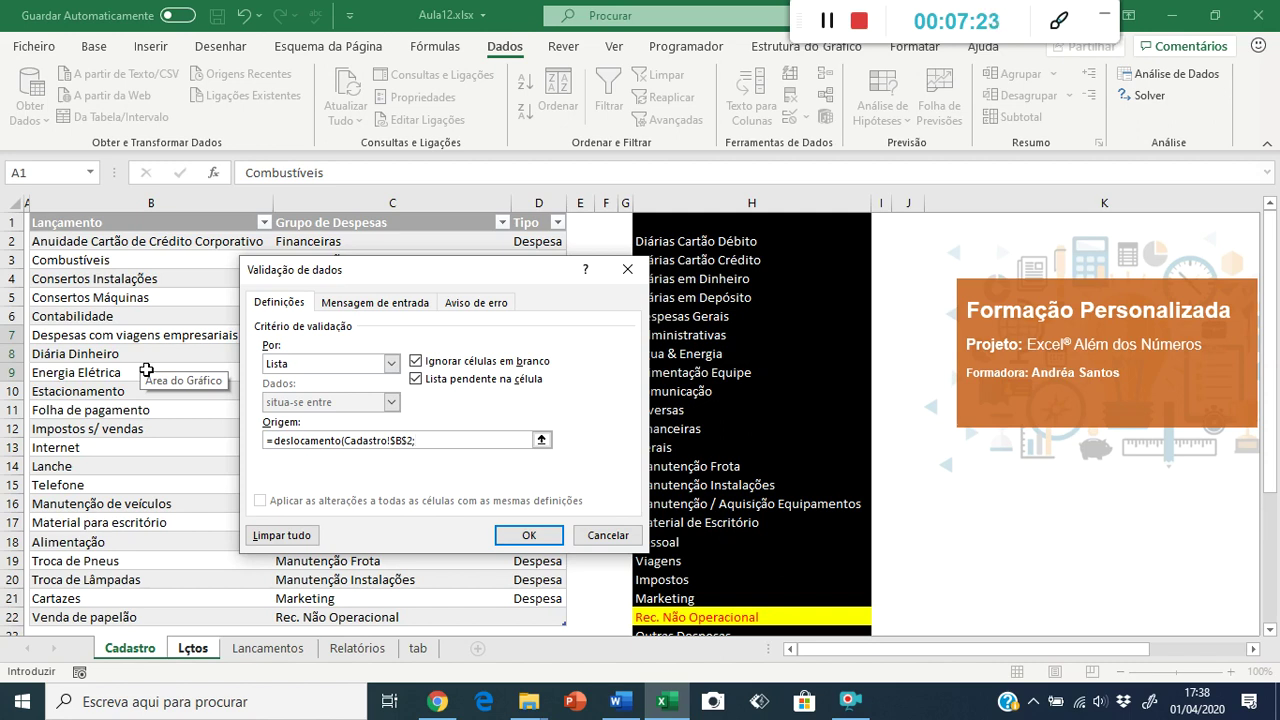
pyautogui.write('0')
pyautogui.write('0')
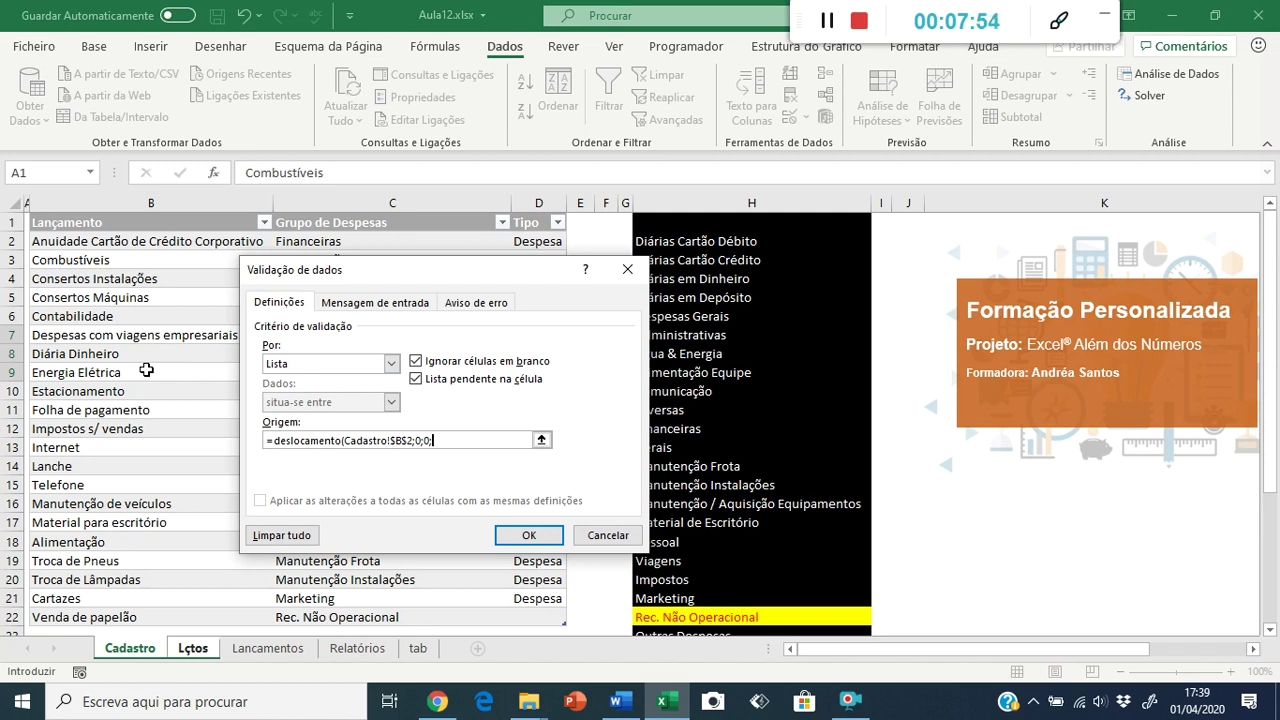
# Step: Complete the source formula with height contar.val(Cadastro!$B:$B)-1 and width 1, and apply the validation
pyautogui.write('contar.val(')
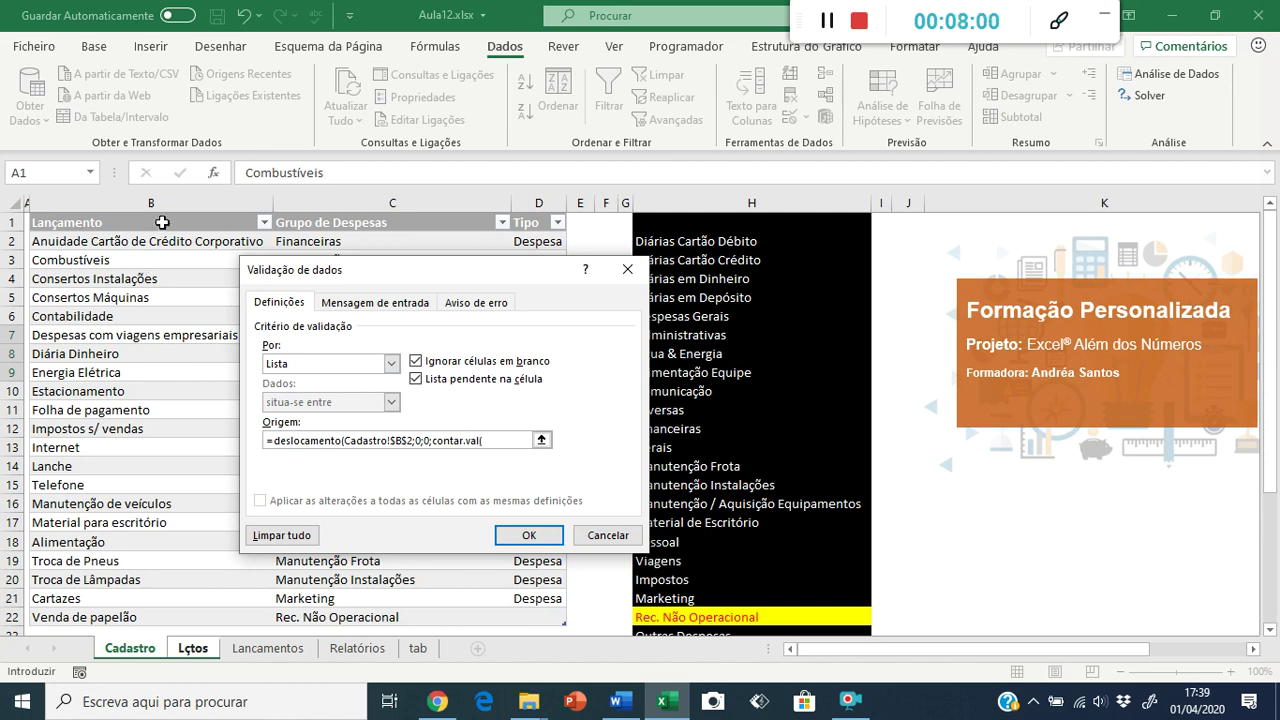
pyautogui.click(160, 203)
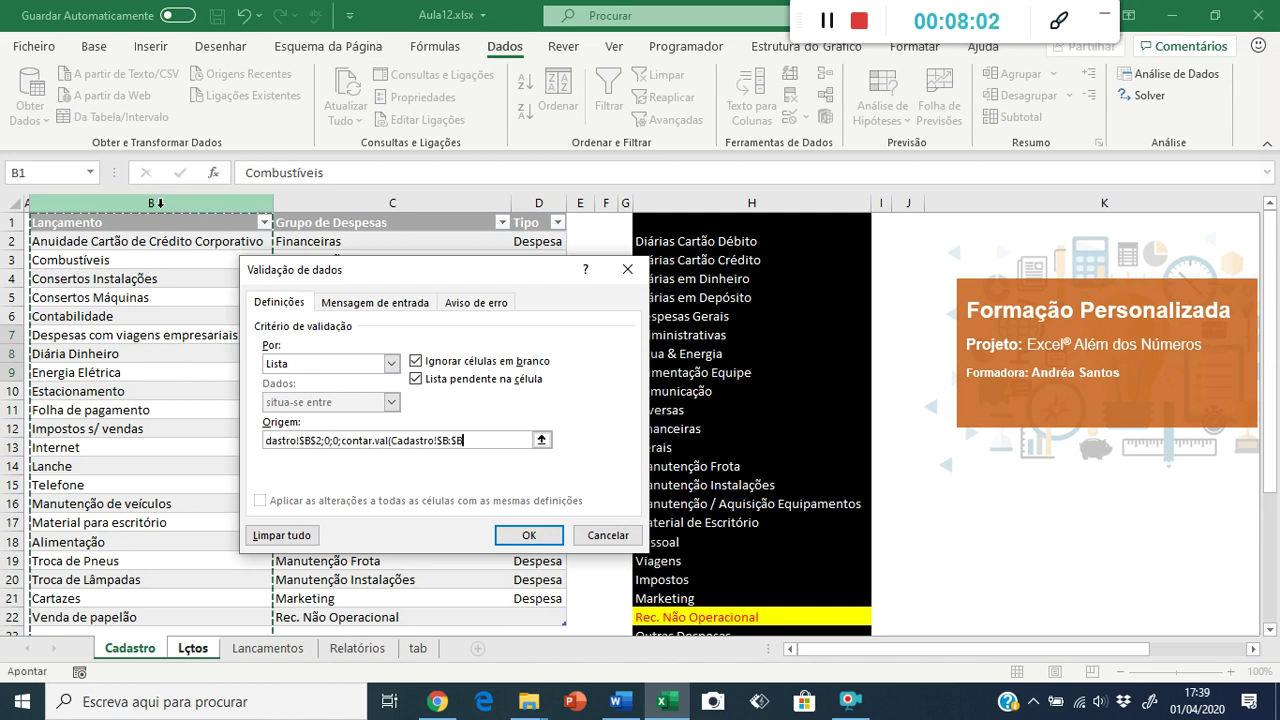
pyautogui.write(')')
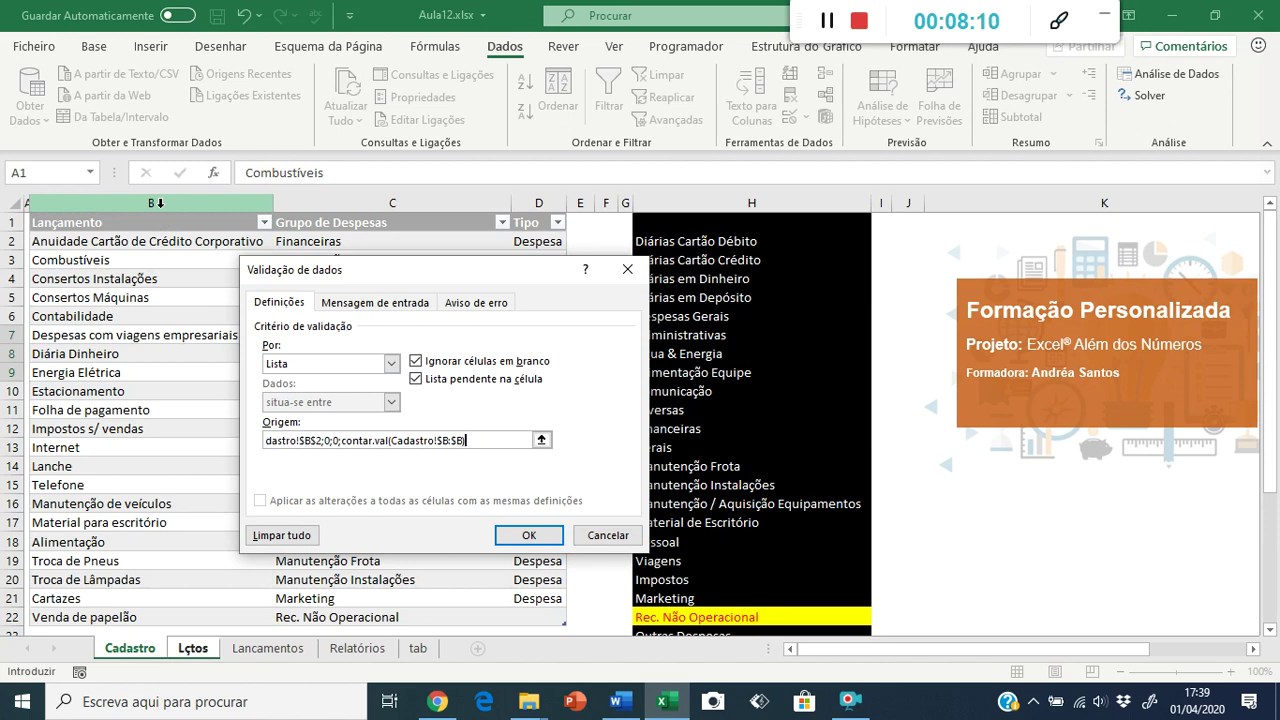
pyautogui.write('-1')
pyautogui.write(';1')
pyautogui.click(520, 535)
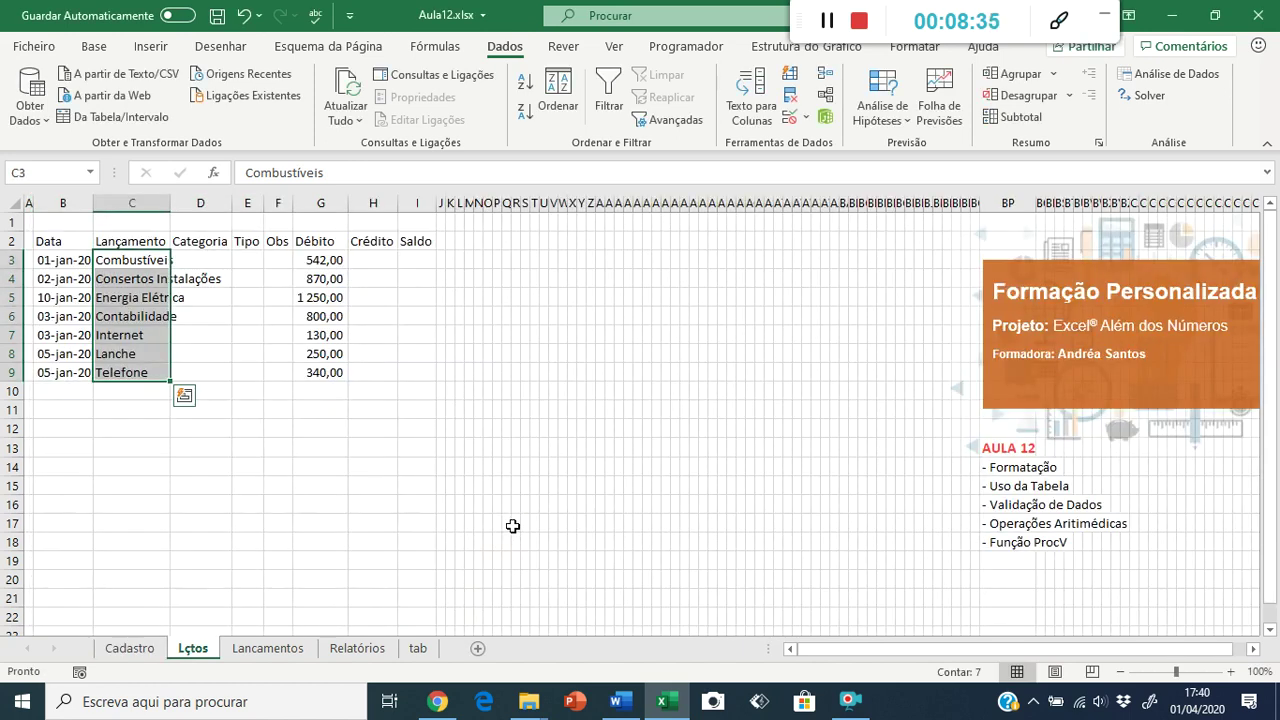
# Step: Fit the Lançamento column's width to its contents and check the choices offered in C3's validation list
pyautogui.click(148, 263)
pyautogui.click(179, 260)
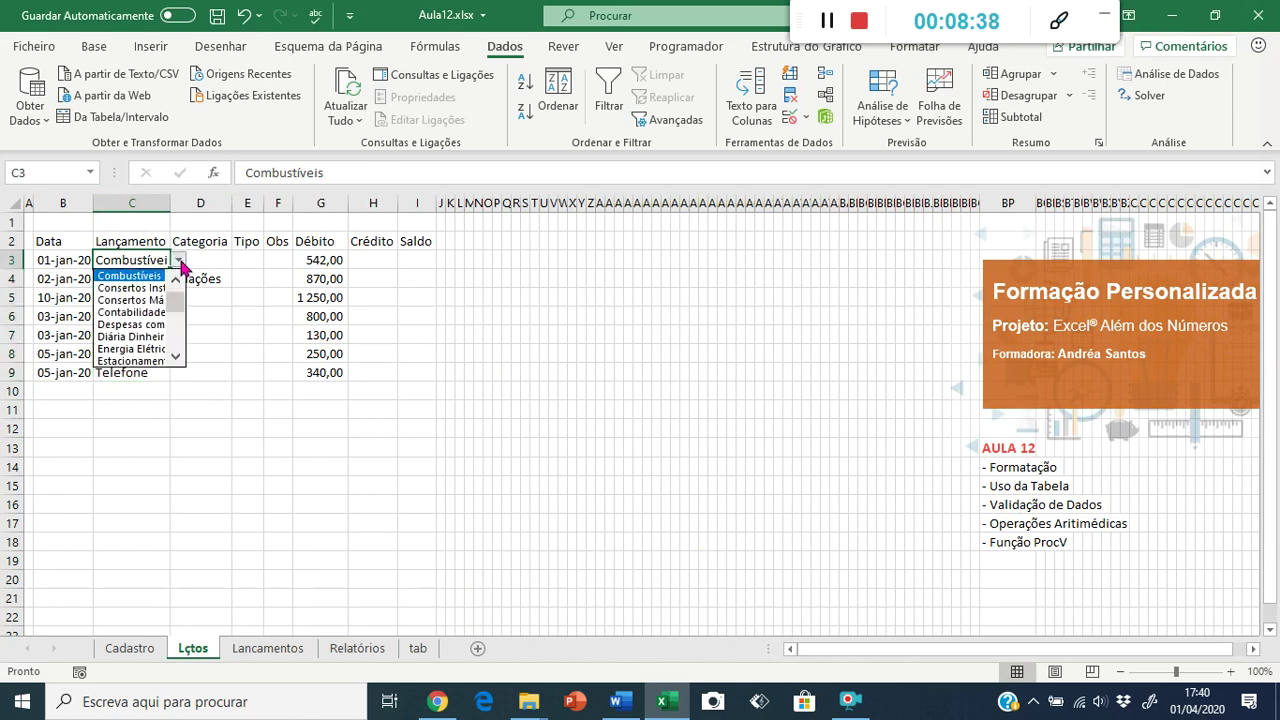
pyautogui.click(170, 204)
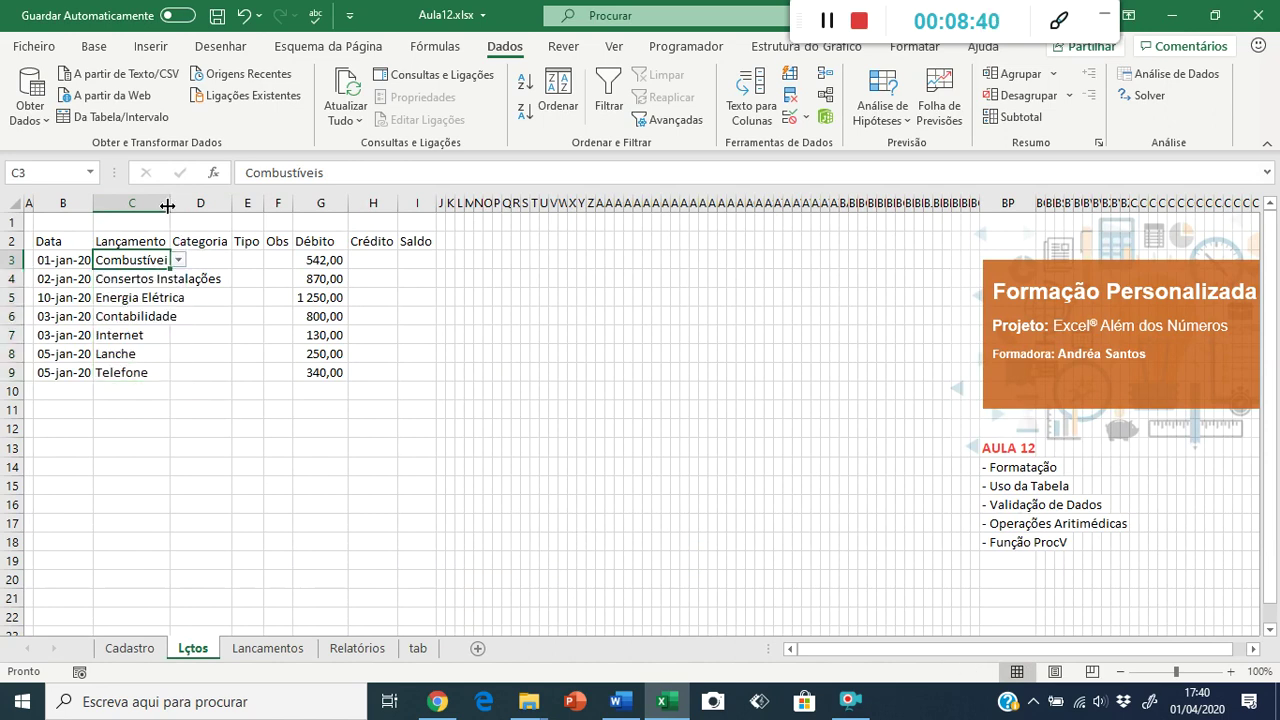
pyautogui.doubleClick(170, 204)
pyautogui.click(236, 264)
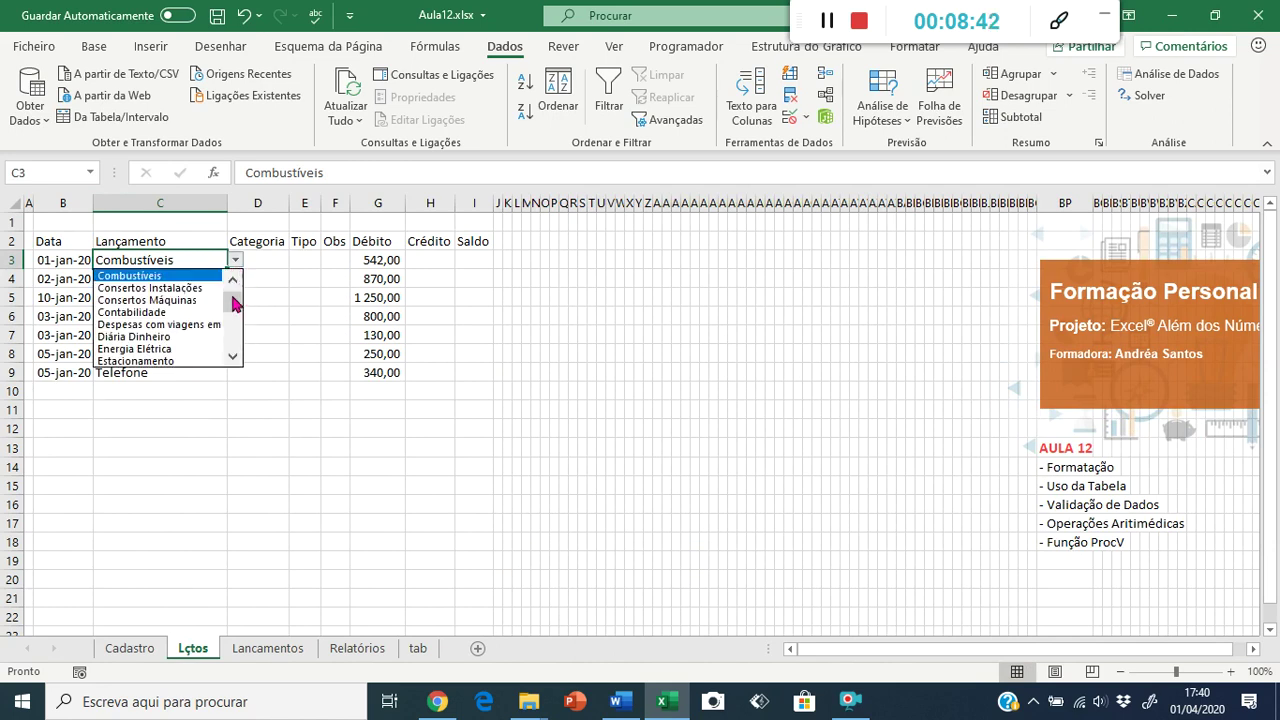
pyautogui.moveTo(229, 303)
pyautogui.mouseDown()
pyautogui.moveTo(229, 357)
pyautogui.moveTo(233, 285)
pyautogui.moveTo(243, 357)
pyautogui.moveTo(229, 335)
pyautogui.moveTo(237, 297)
pyautogui.mouseUp()
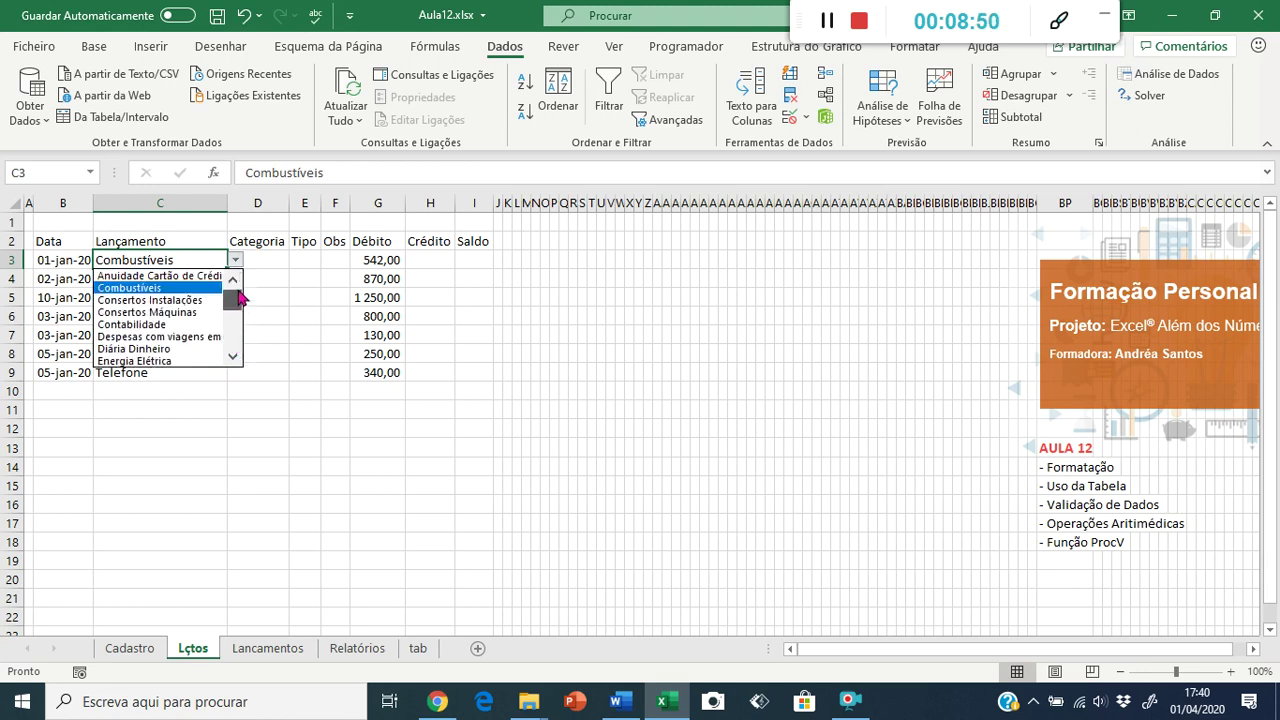
pyautogui.press('Escape')
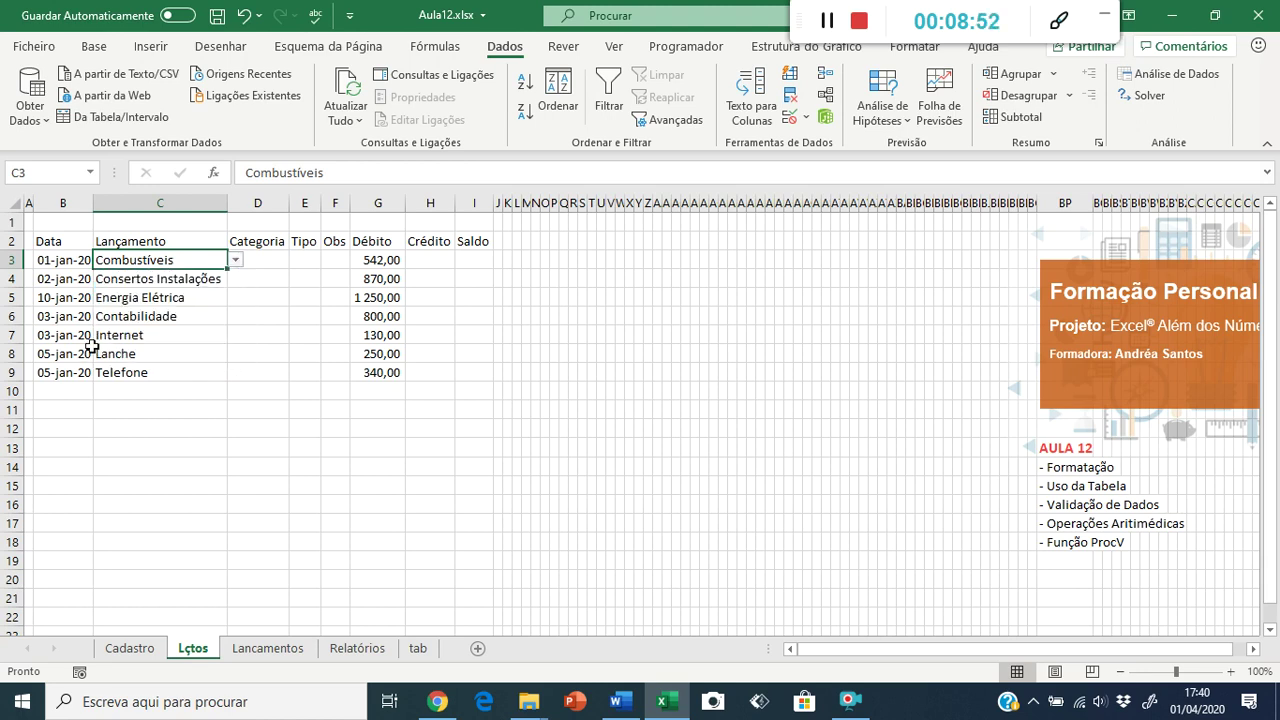
# Step: Add a row below Venda de papelão in the Cadastro table with the Lançamento name TV a Cabo
pyautogui.click(126, 649)
pyautogui.click(127, 582)
pyautogui.scroll(-2, 127, 582)
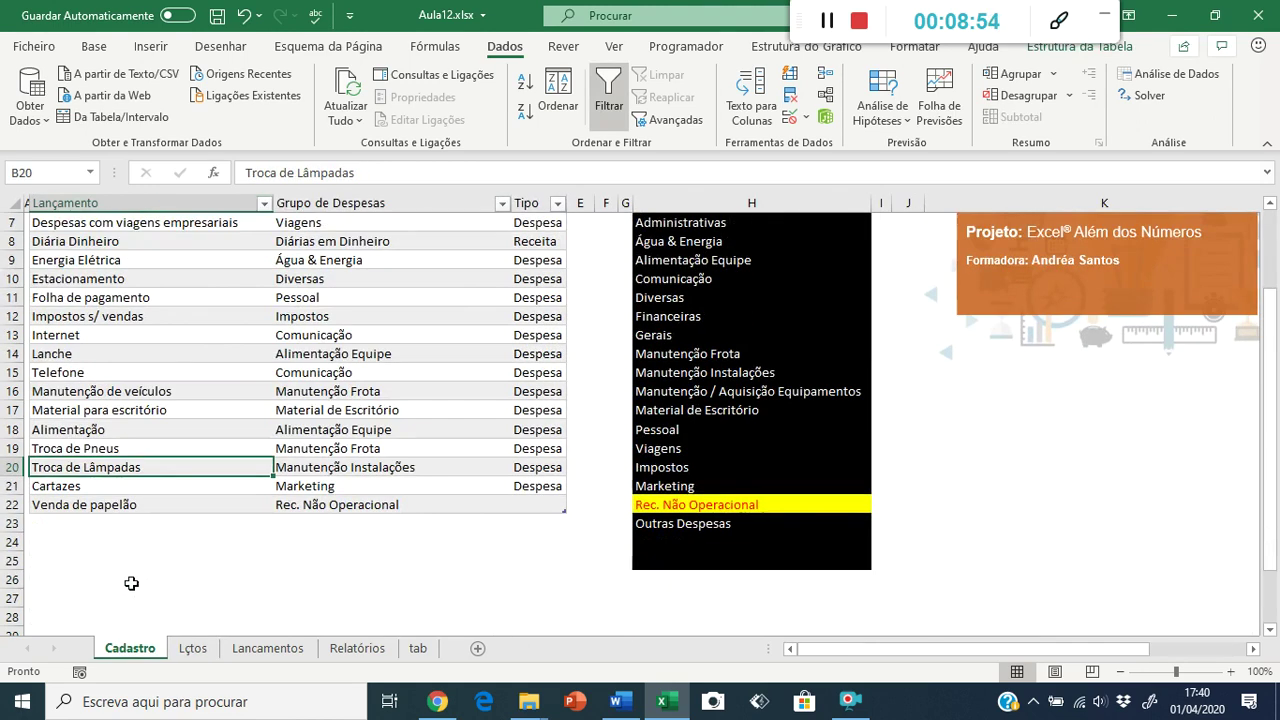
pyautogui.click(100, 504)
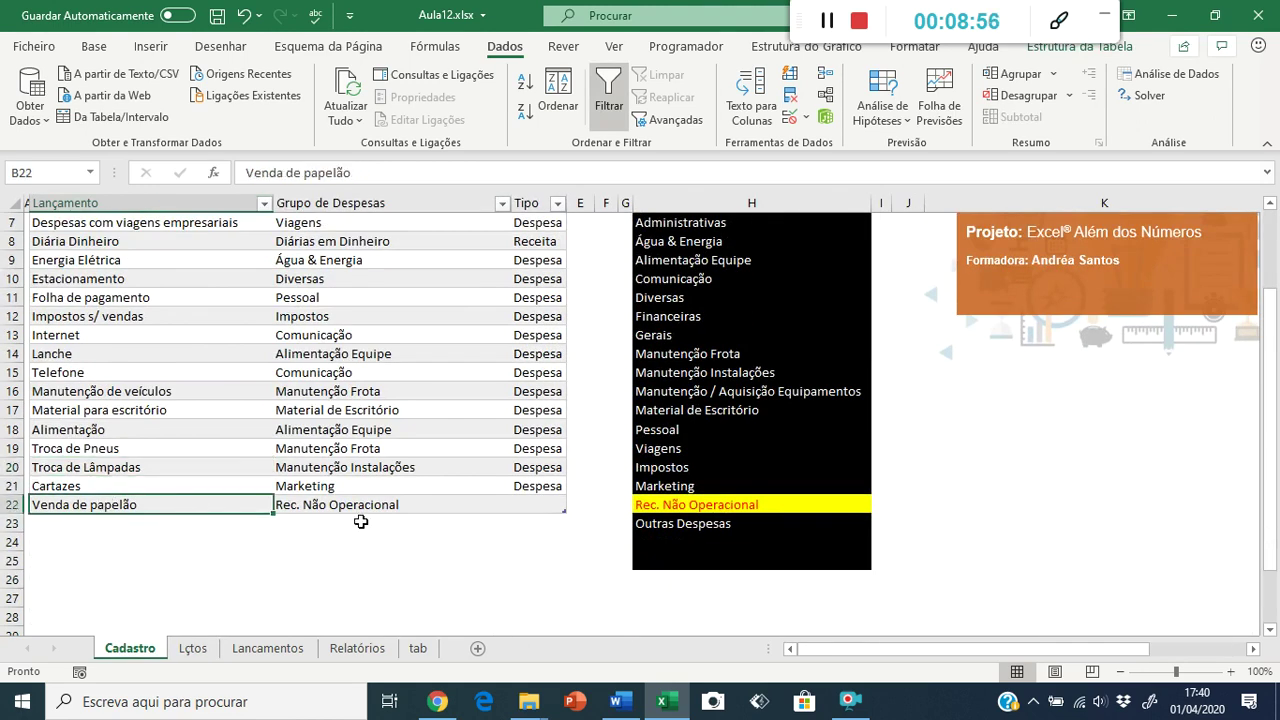
pyautogui.click(522, 506)
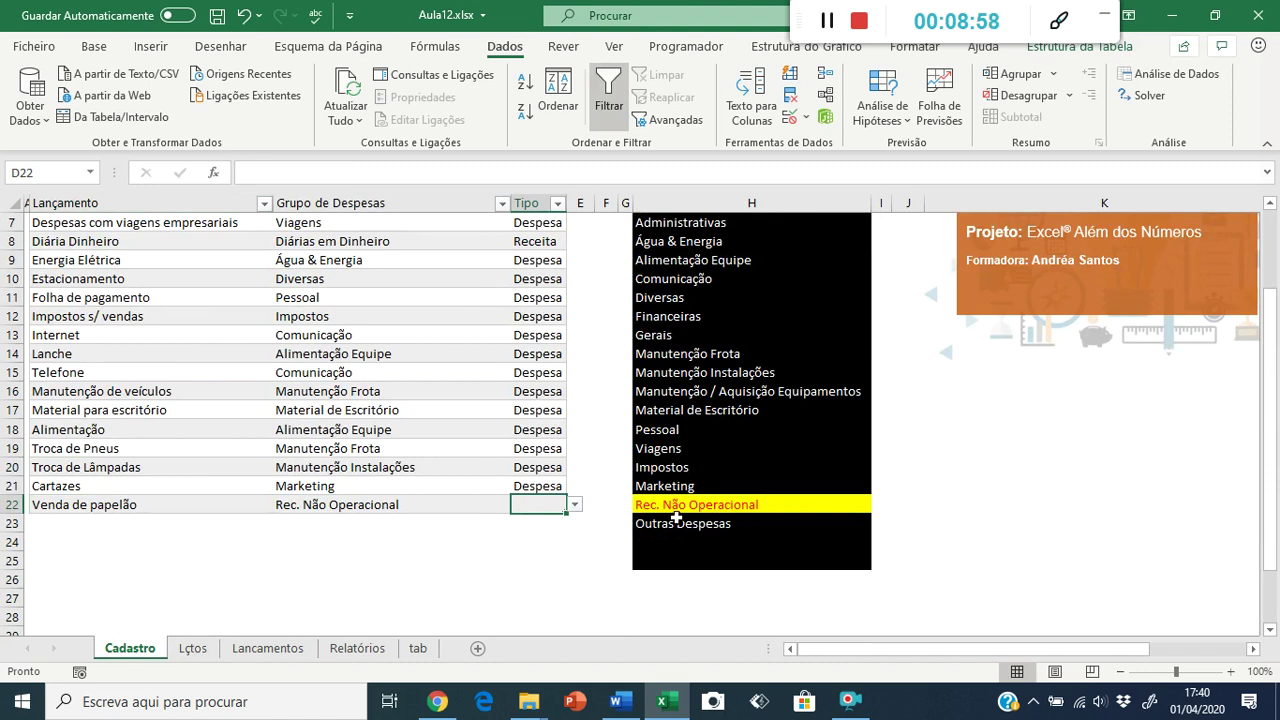
pyautogui.press('Tab')
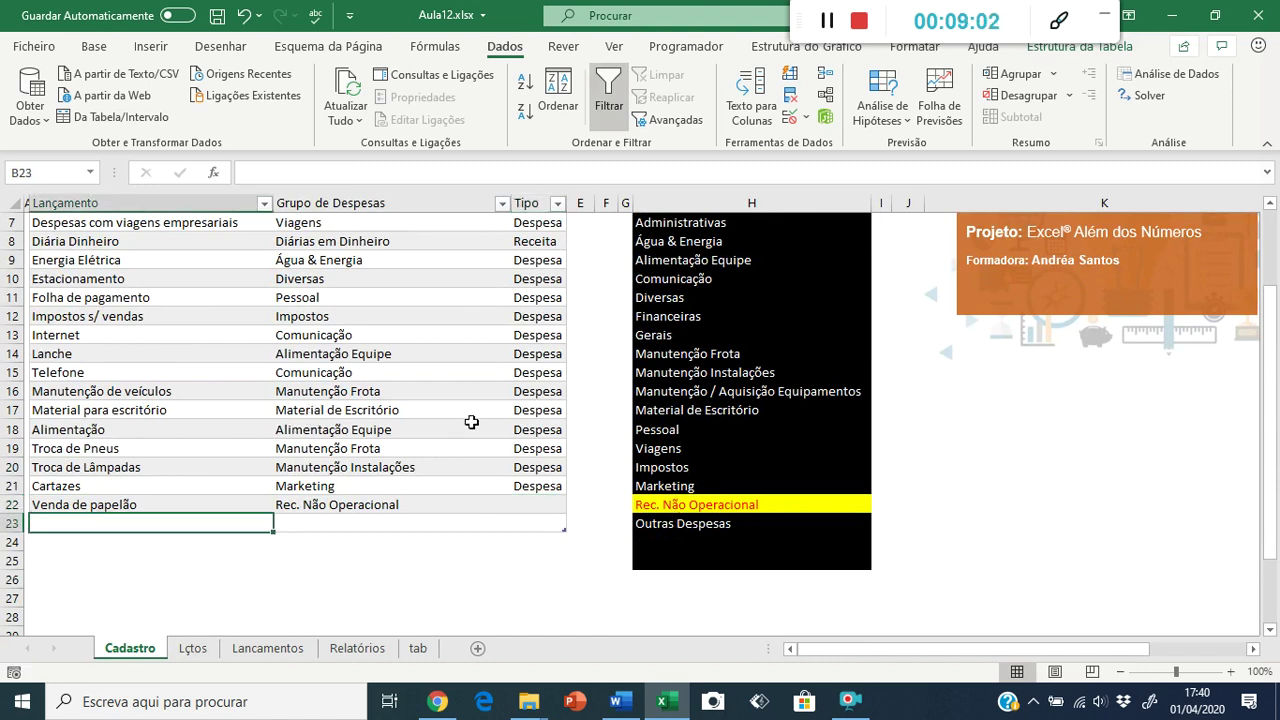
pyautogui.write('TV a Cabo')
pyautogui.press('Tab')
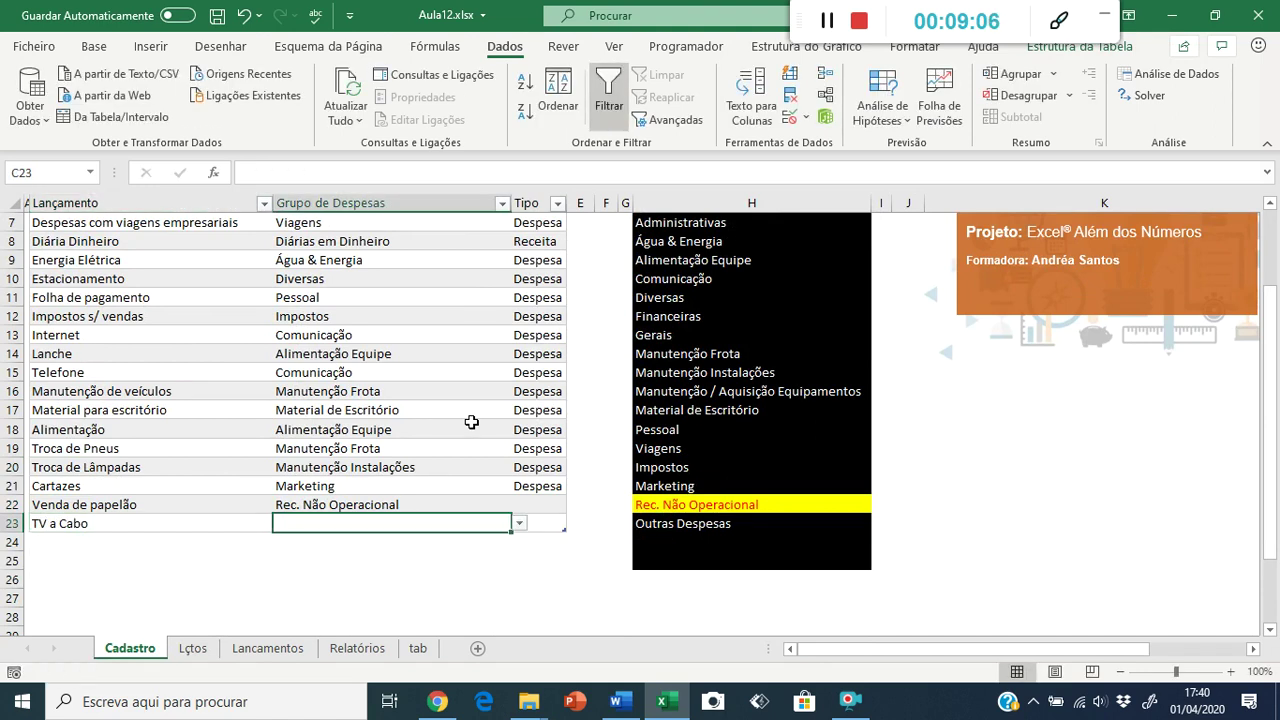
# Step: Set the Grupo de Despesas of TV a Cabo to Comunicação and its Tipo to Despesa
pyautogui.click(519, 524)
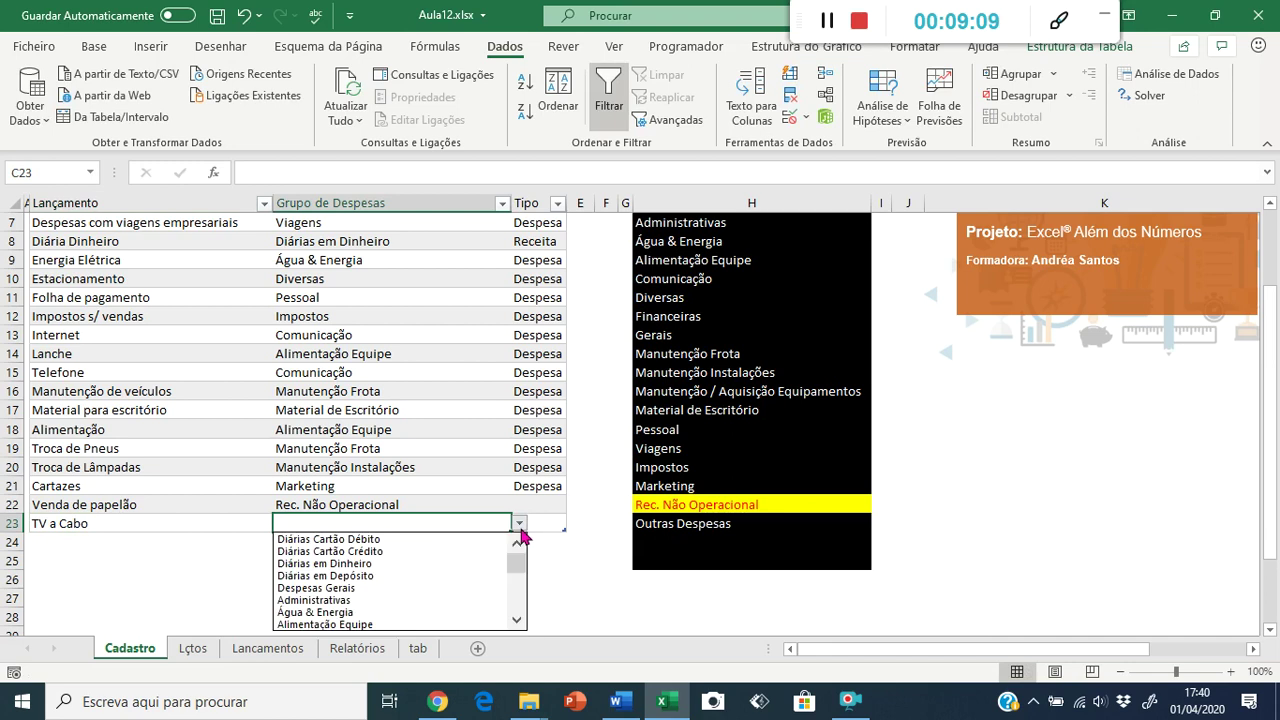
pyautogui.click(519, 598)
pyautogui.click(355, 540)
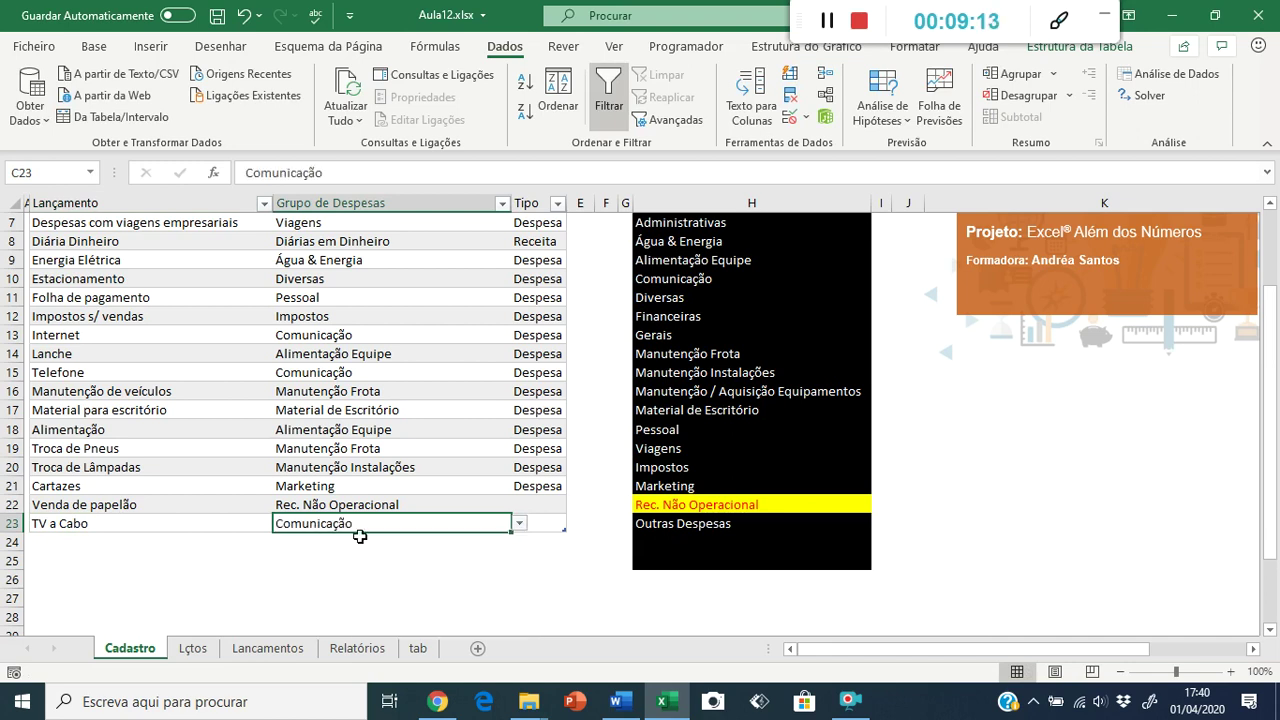
pyautogui.click(553, 522)
pyautogui.click(575, 523)
pyautogui.click(551, 550)
# Step: Set the Tipo of Venda de papelão to Receita in the Cadastro table
pyautogui.click(541, 505)
pyautogui.click(575, 504)
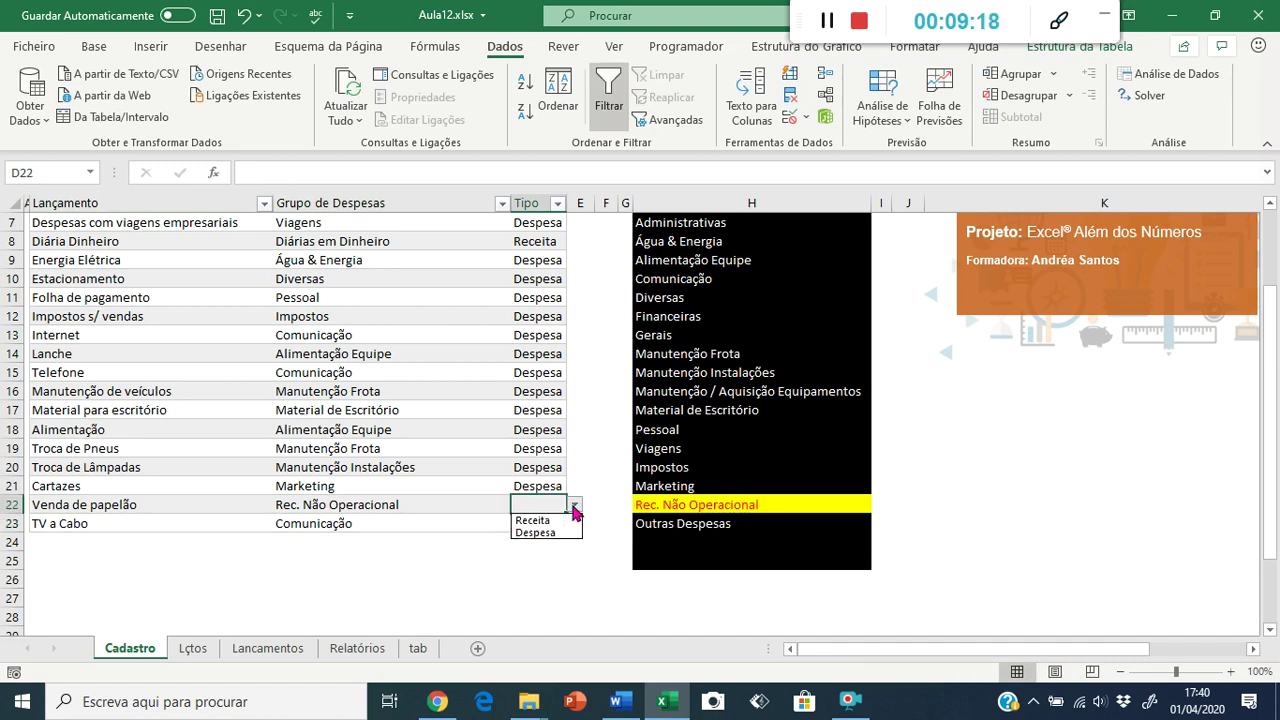
pyautogui.click(553, 521)
pyautogui.click(478, 466)
pyautogui.scroll(2, 428, 409)
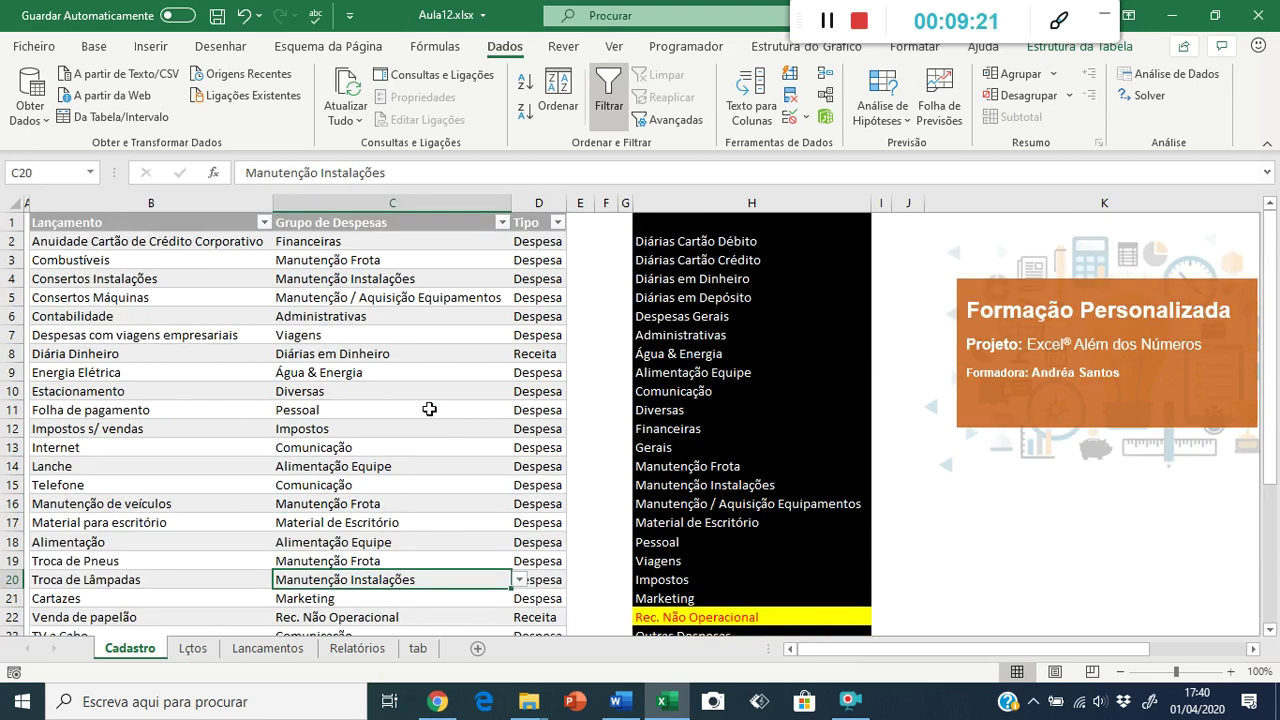
# Step: Check C3's validation list on the Lçtos sheet for the newly registered TV a Cabo entry
pyautogui.click(193, 648)
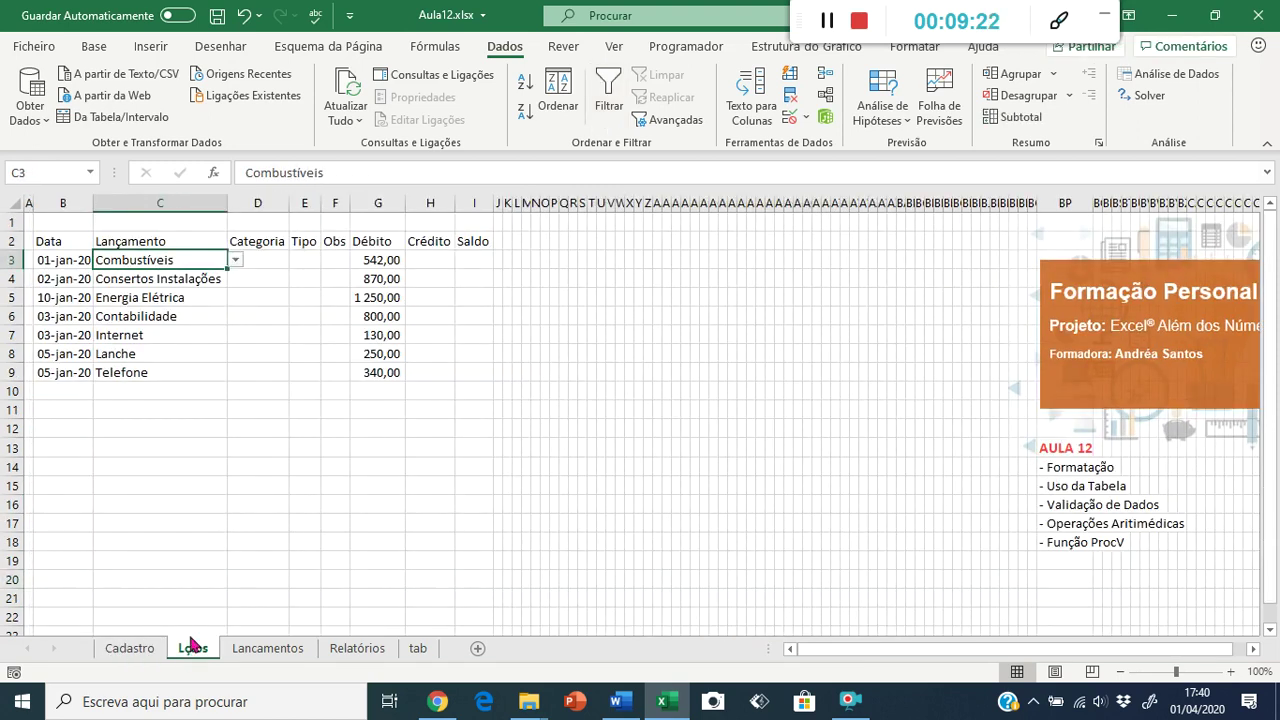
pyautogui.click(235, 260)
pyautogui.moveTo(238, 272); pyautogui.dragTo(234, 366)
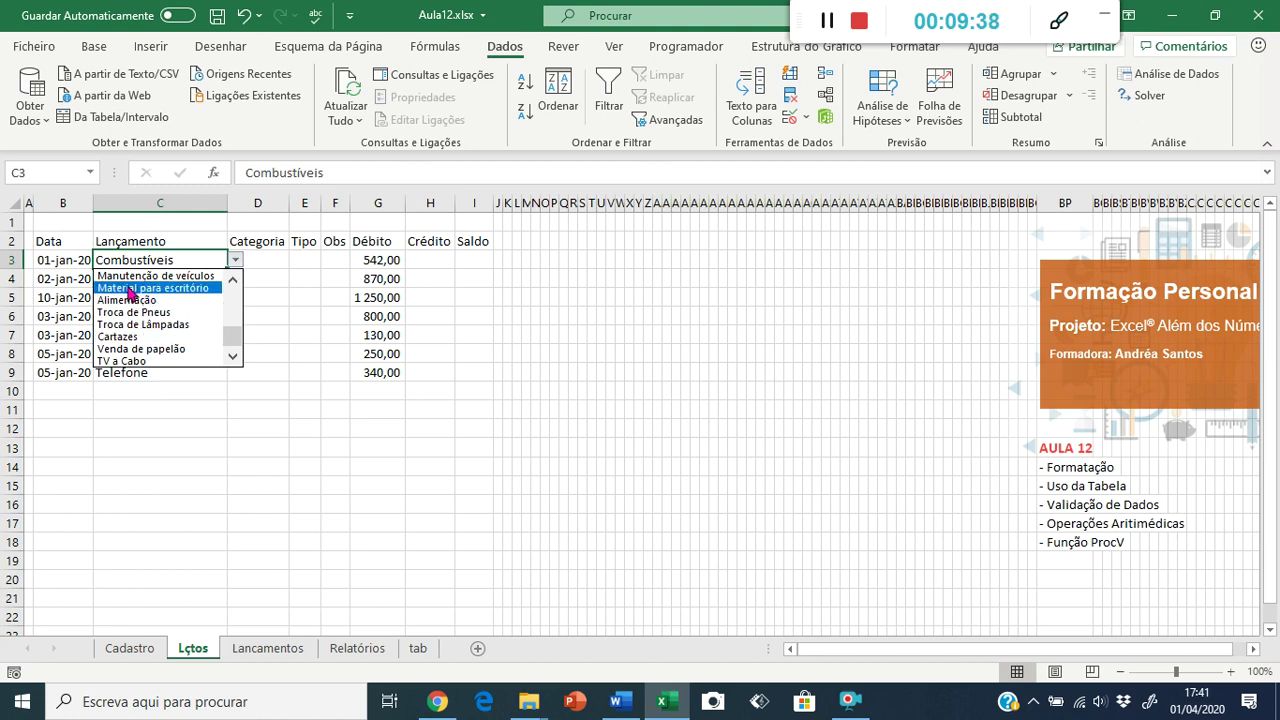
pyautogui.press('Escape')
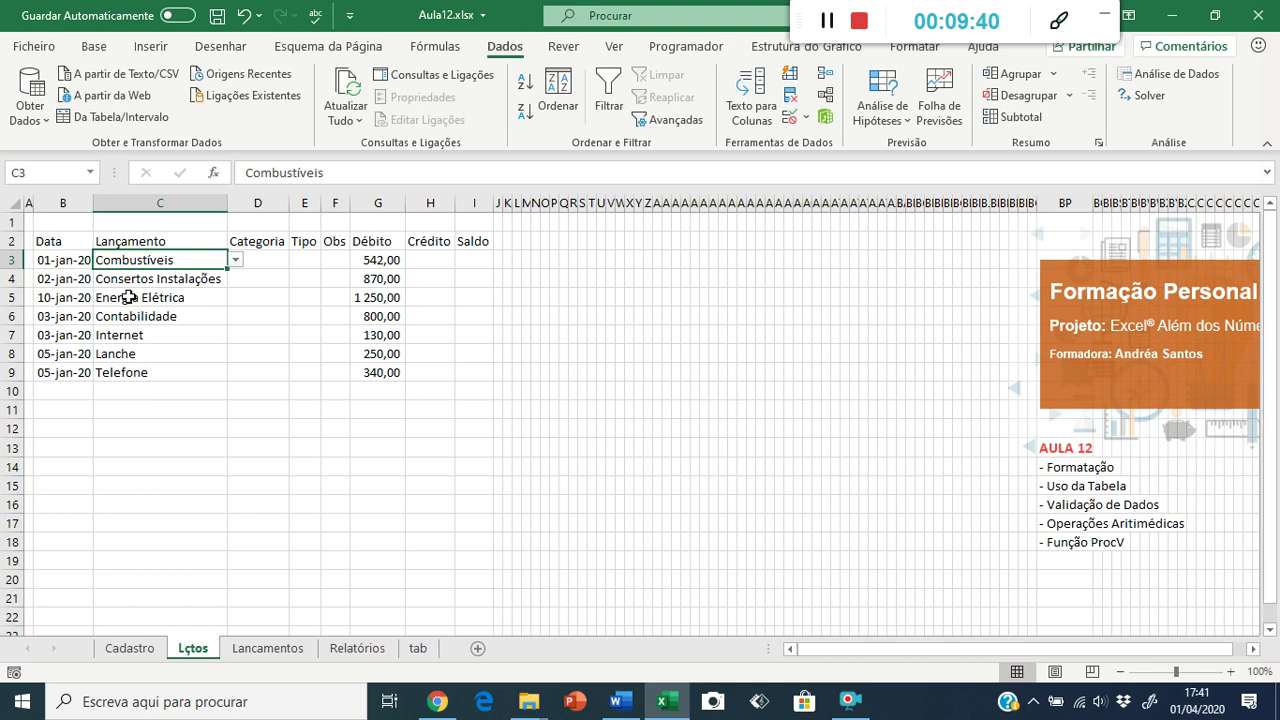
# Step: Check which Lançamento cells from C3 to C9 carry the validation list
pyautogui.click(150, 282)
pyautogui.click(158, 313)
pyautogui.click(148, 352)
pyautogui.click(150, 388)
pyautogui.click(170, 262)
pyautogui.click(136, 375)
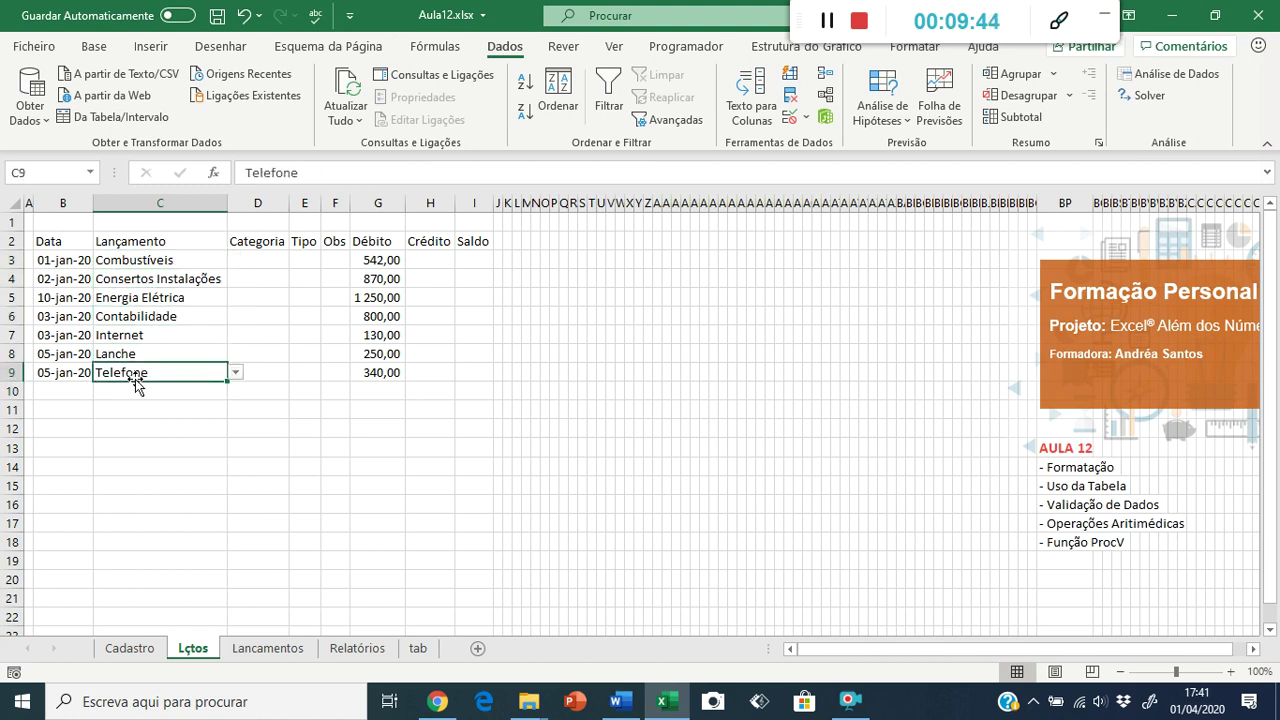
# Step: Try adding a row 10 with the date 06-1-20 and the Lançamento Telefonia, and undo both entries
pyautogui.click(81, 392)
pyautogui.write('06')
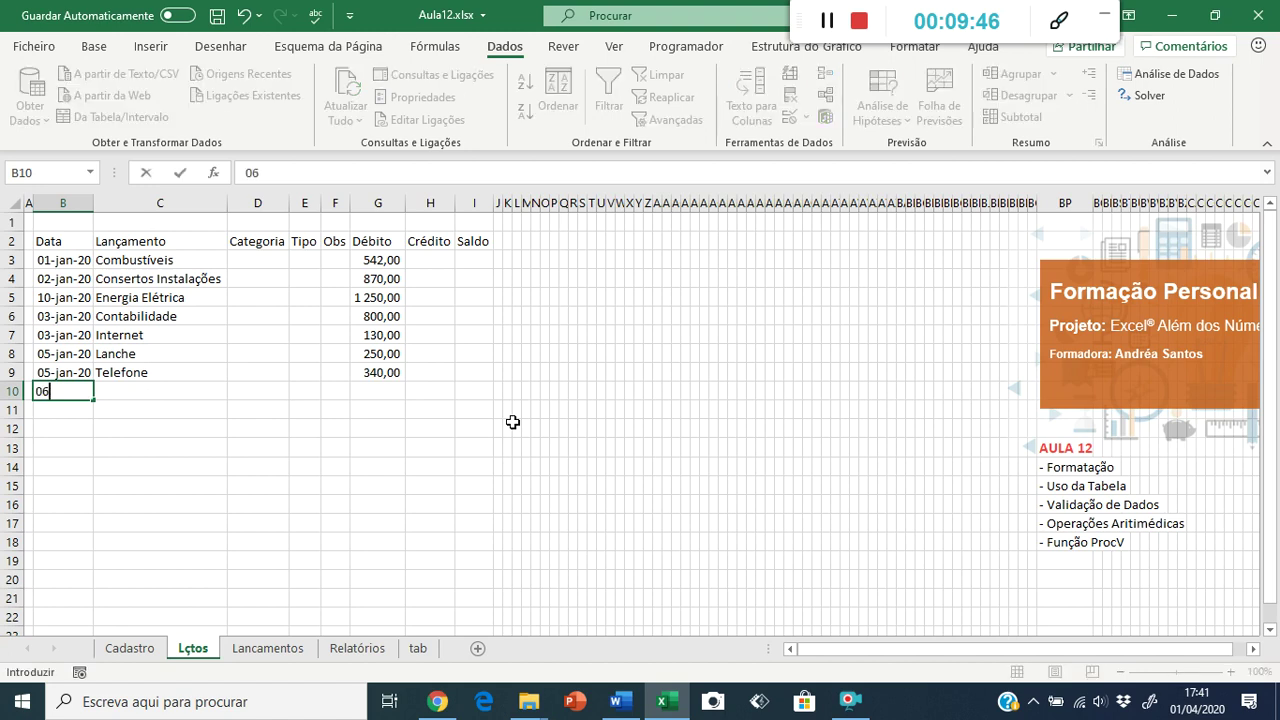
pyautogui.write('-1-20')
pyautogui.press('Tab')
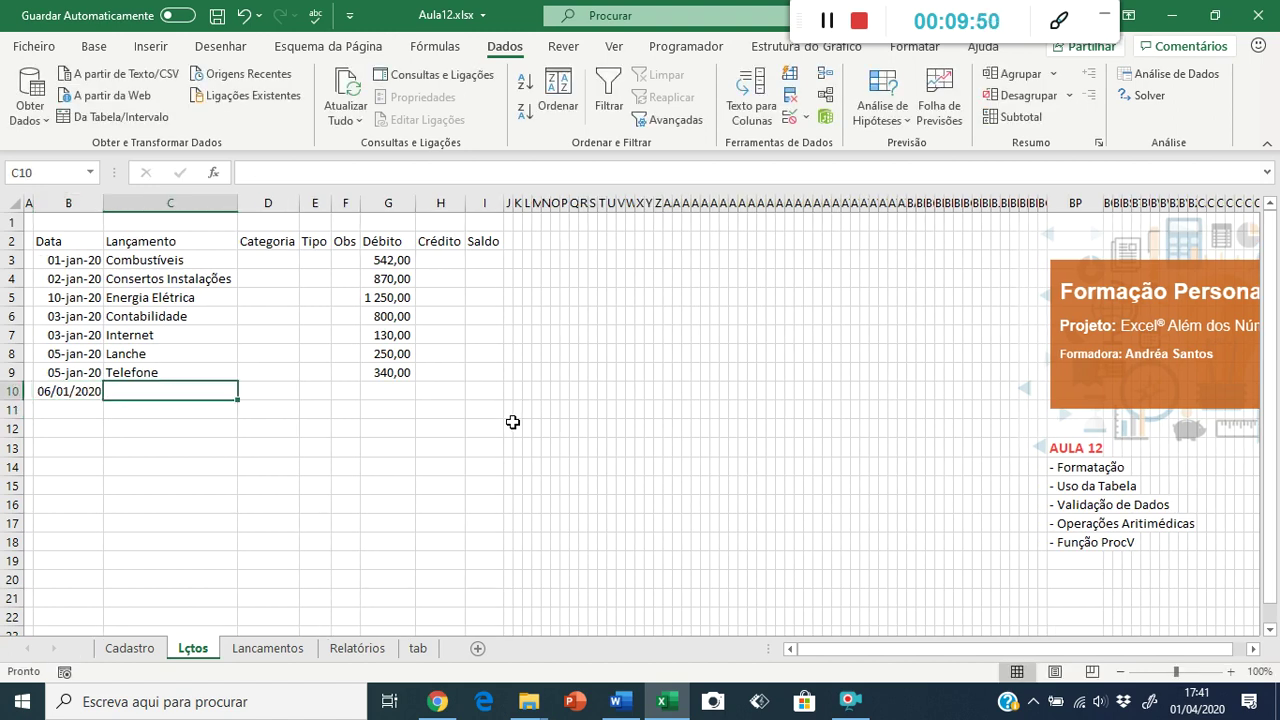
pyautogui.write('Telefone')
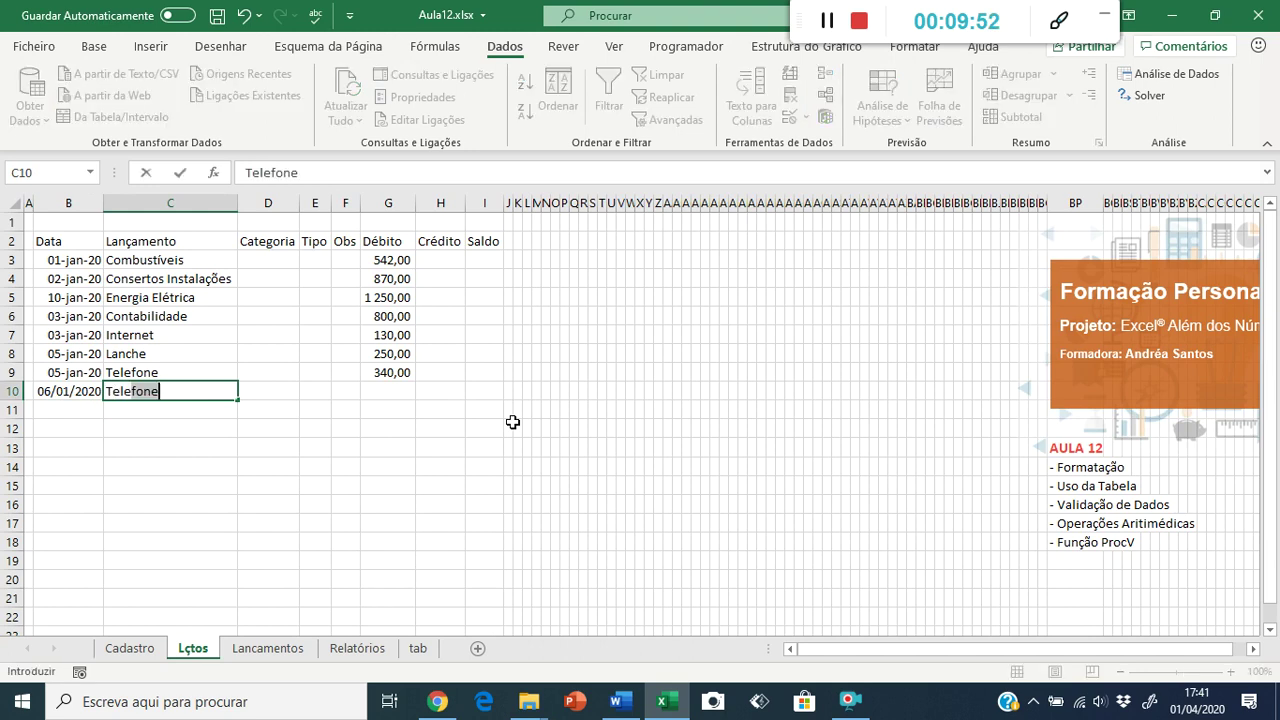
pyautogui.write('ia')
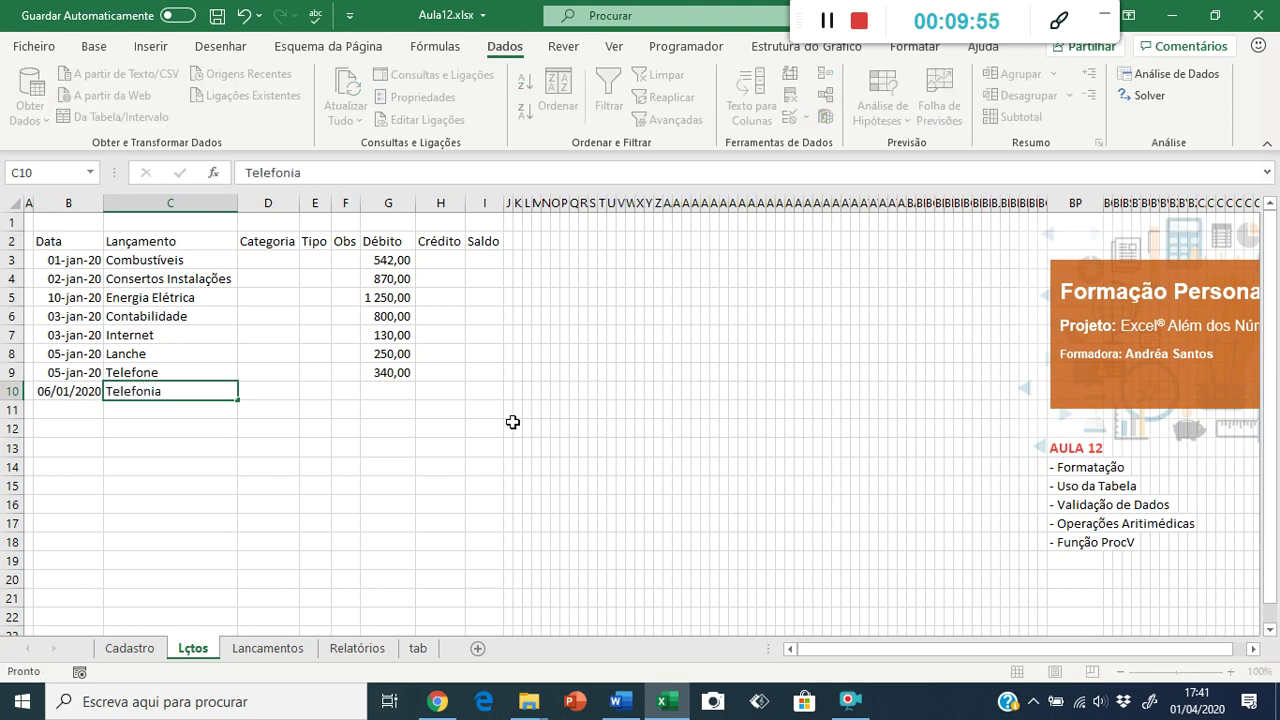
pyautogui.press('Return')
pyautogui.press('Up')
pyautogui.press('Up')
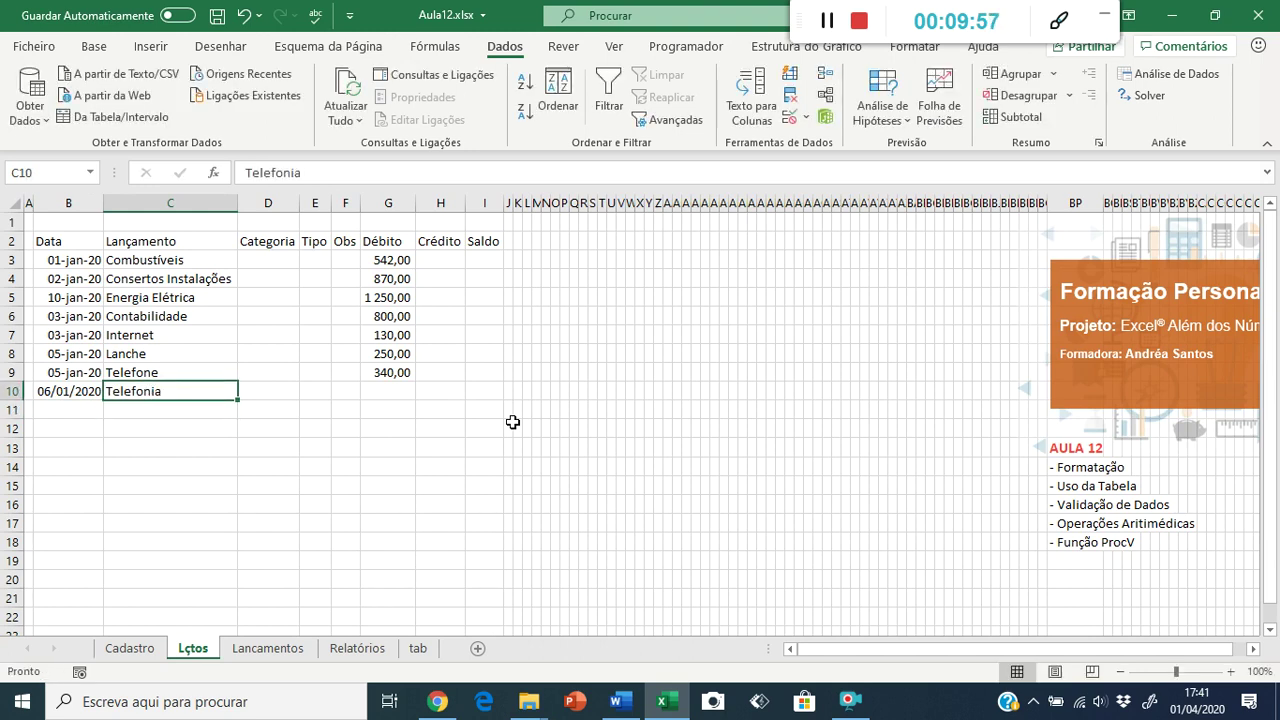
pyautogui.press('Down')
pyautogui.press('Up')
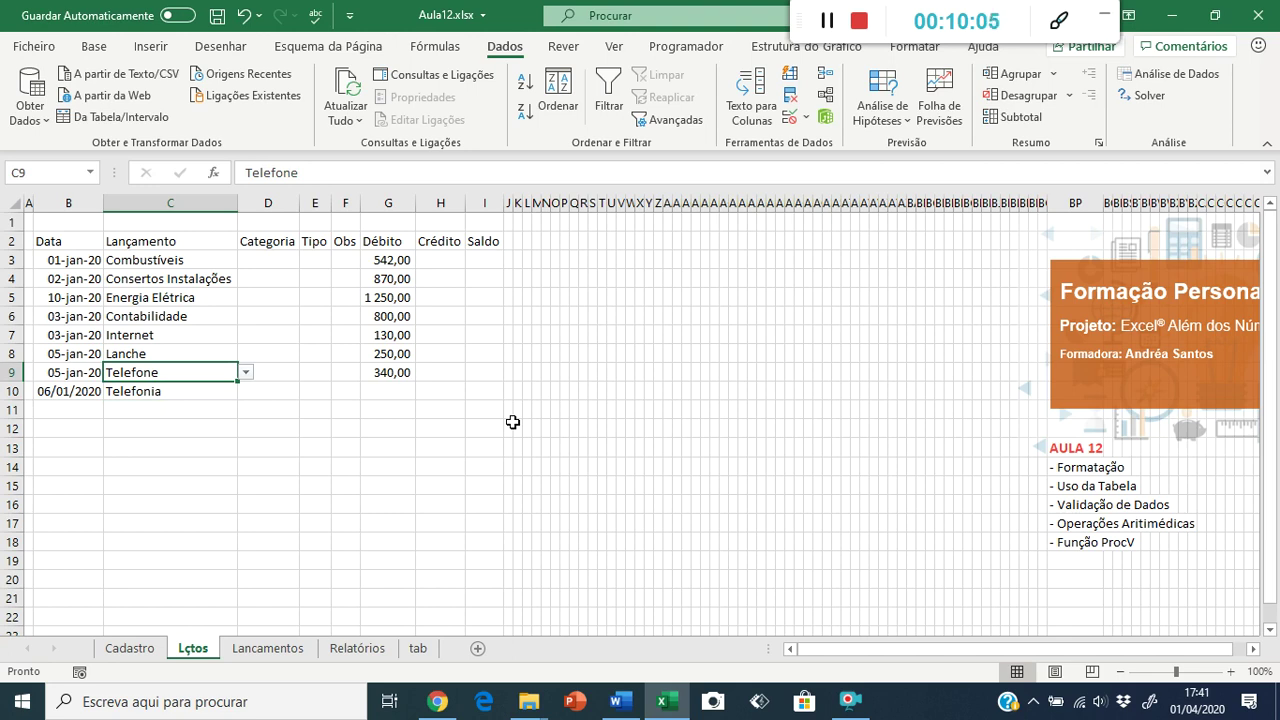
pyautogui.click(243, 15)
pyautogui.click(243, 15)
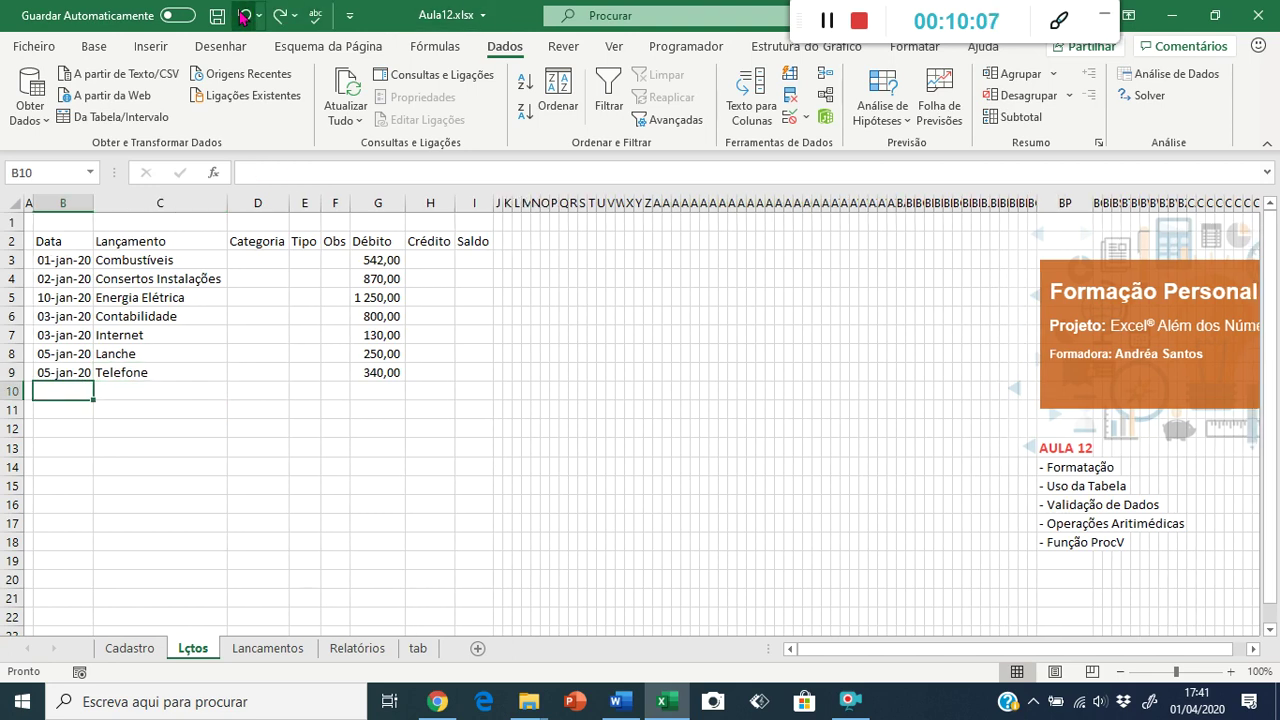
pyautogui.click(158, 298)
pyautogui.click(156, 246)
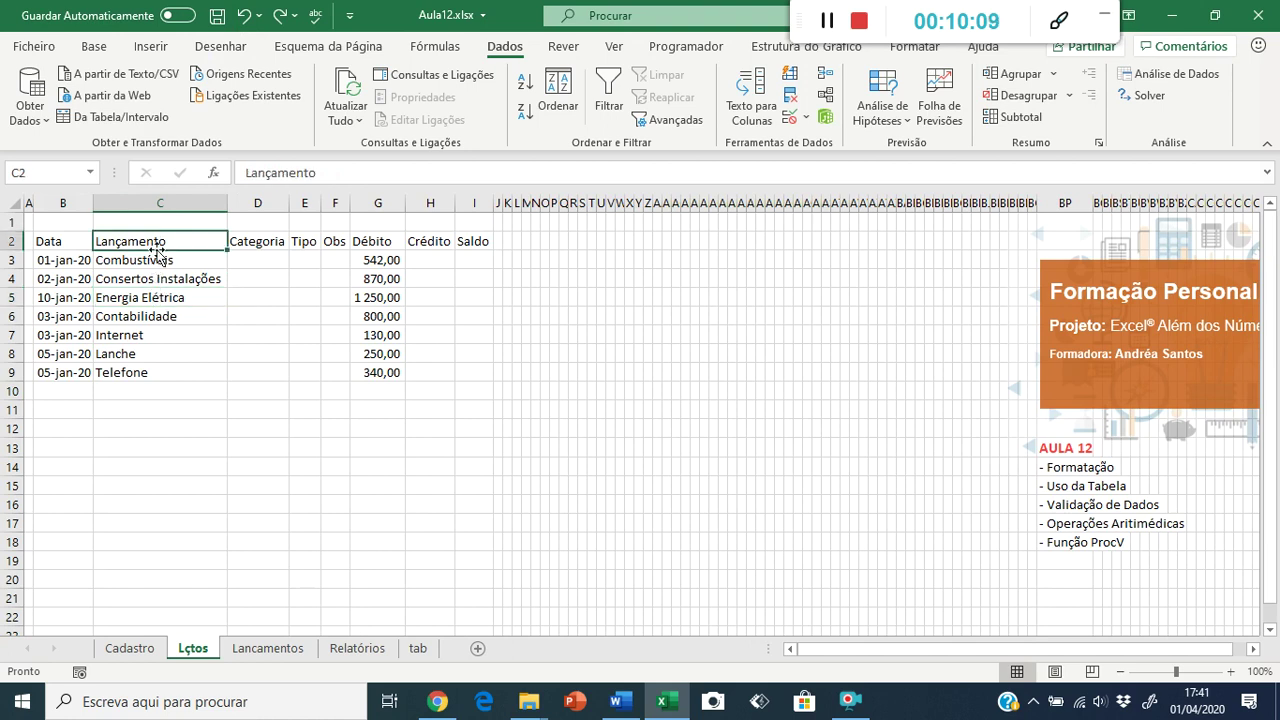
pyautogui.click(157, 278)
pyautogui.click(157, 315)
pyautogui.click(157, 336)
pyautogui.click(157, 364)
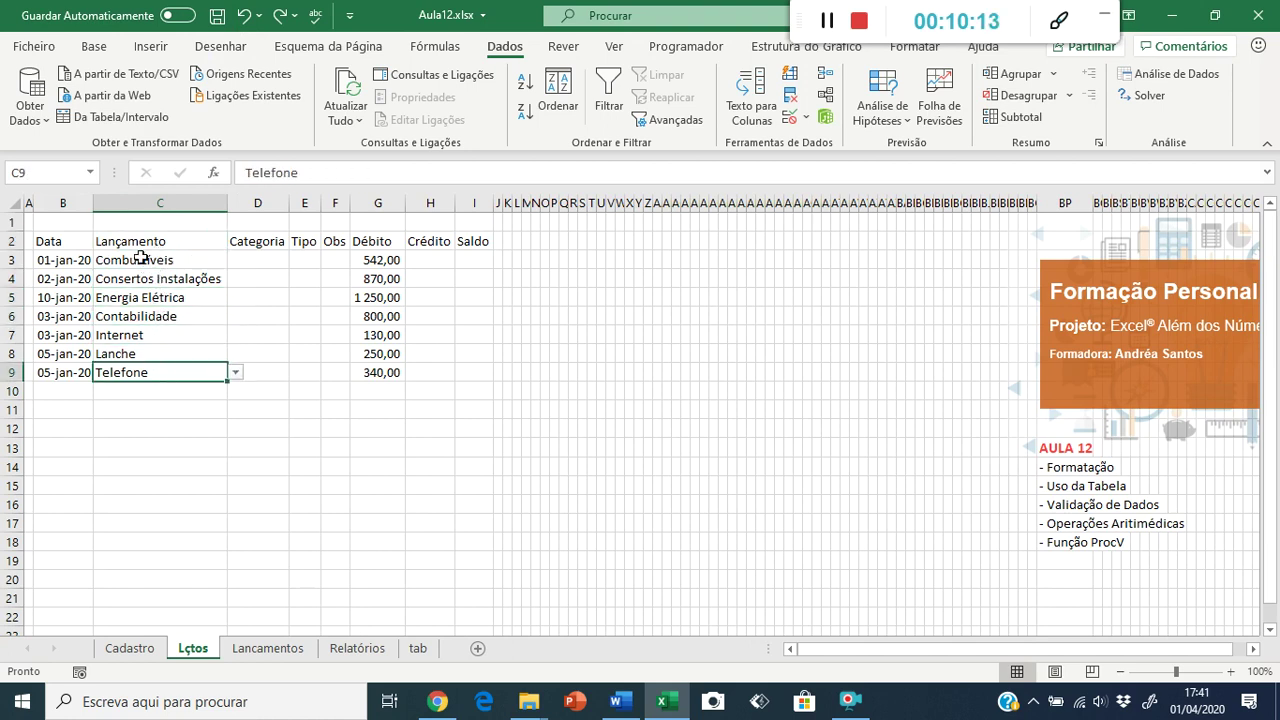
# Step: Convert the entries range B2:I9 on the Lçtos sheet into a table with its header row
pyautogui.click(141, 258)
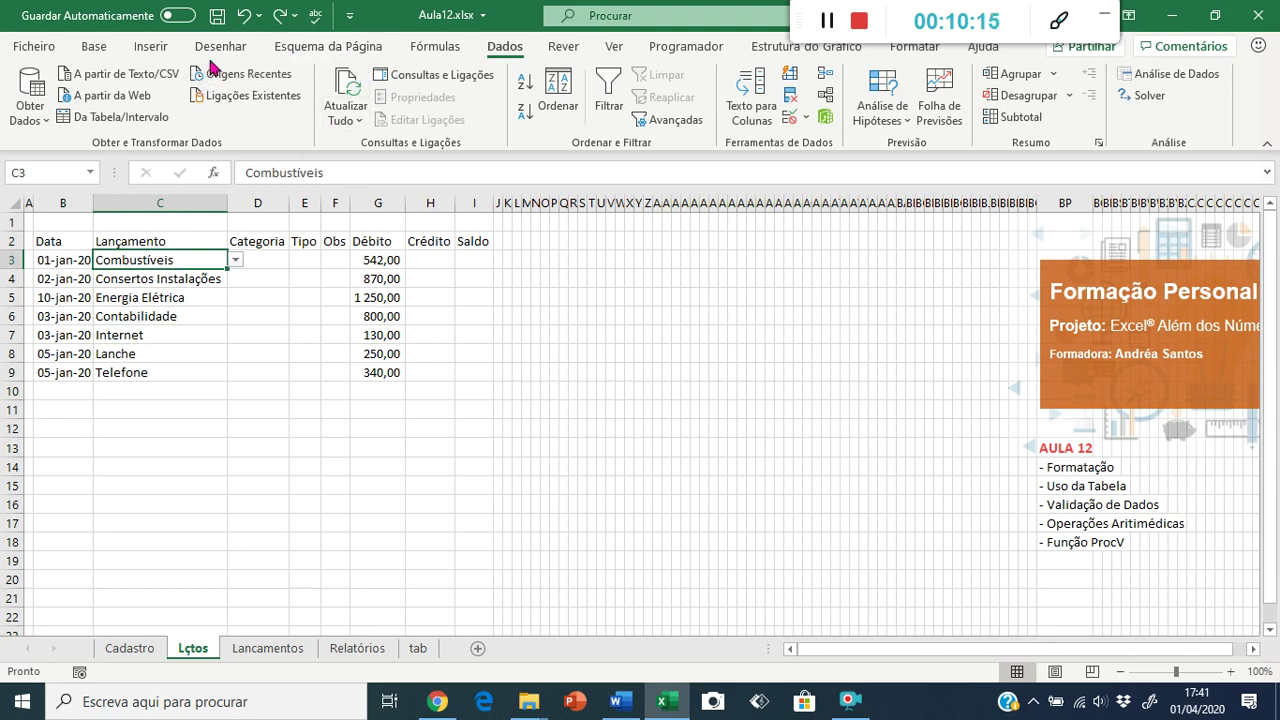
pyautogui.click(94, 47)
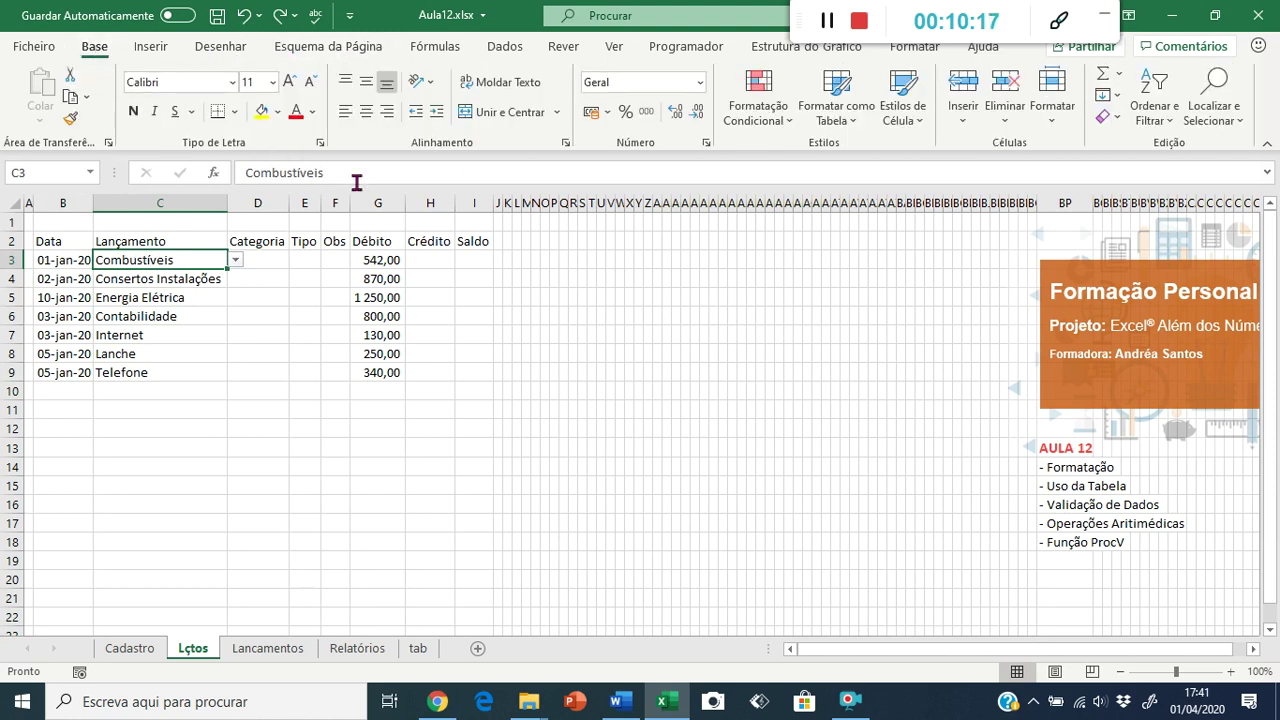
pyautogui.click(148, 47)
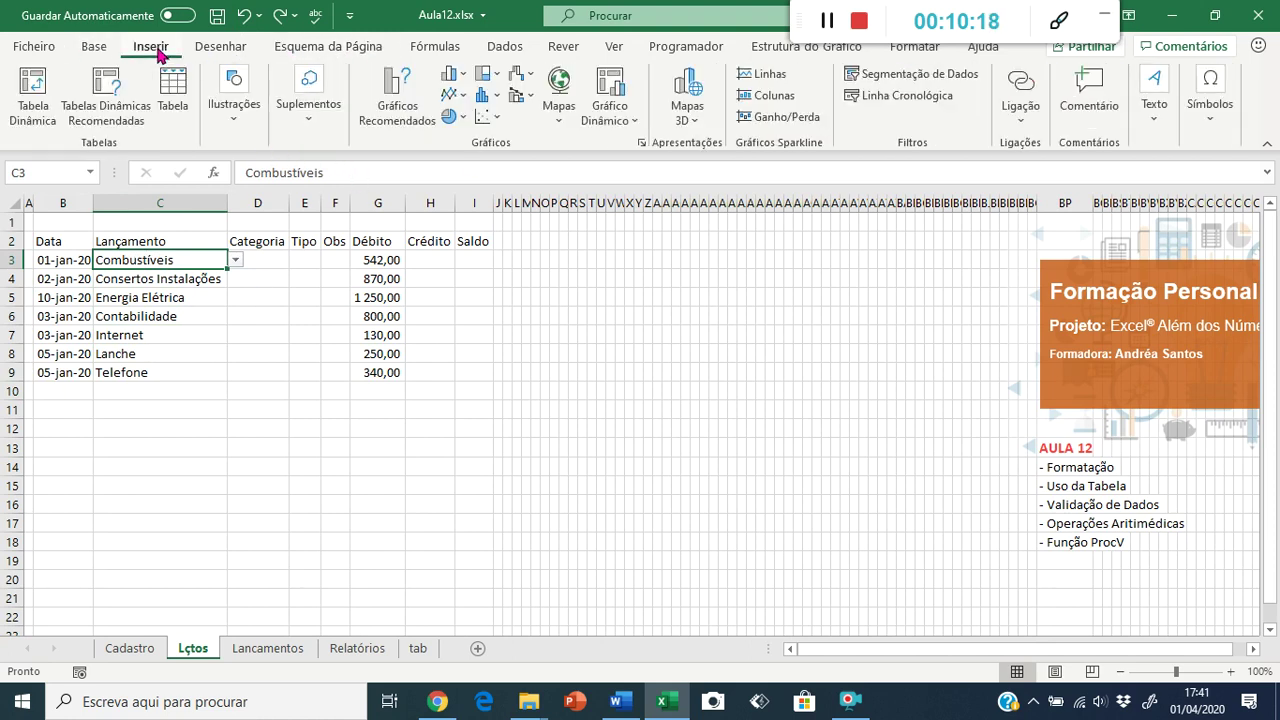
pyautogui.click(172, 98)
pyautogui.click(425, 457)
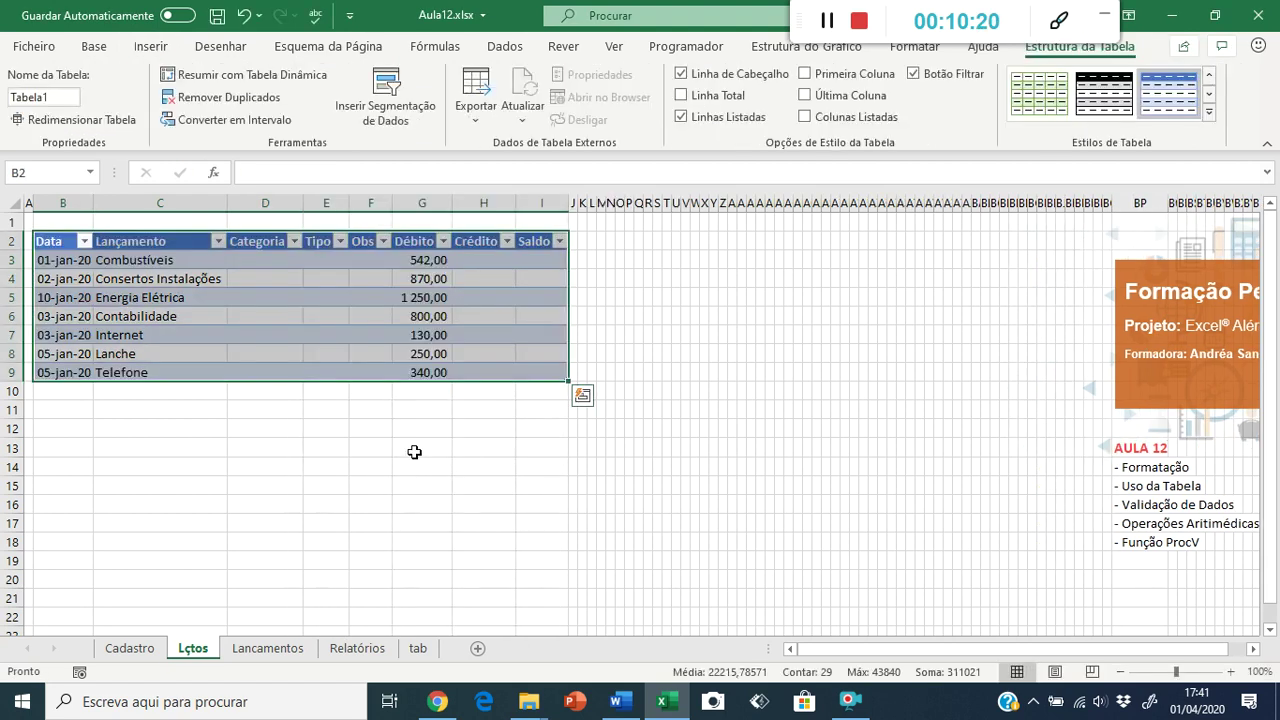
# Step: Apply the light table style with grey banded rows and black lines to the Lçtos table
pyautogui.click(1209, 95)
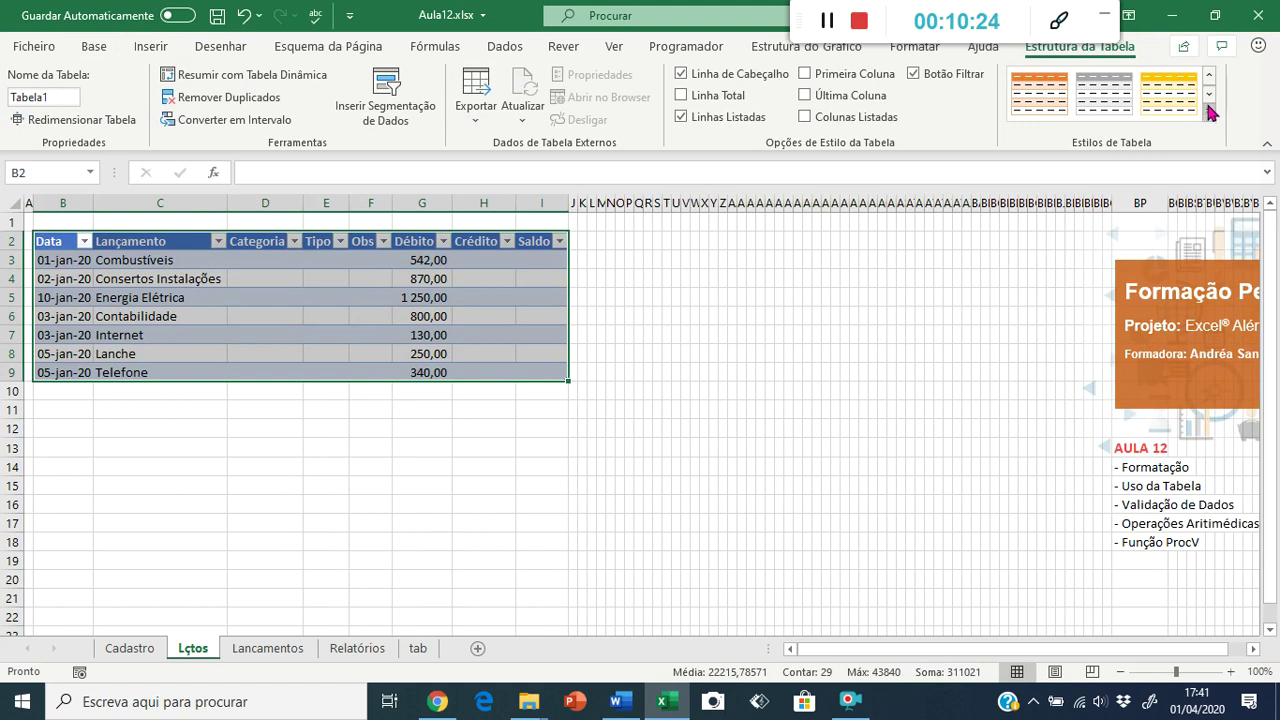
pyautogui.click(1209, 112)
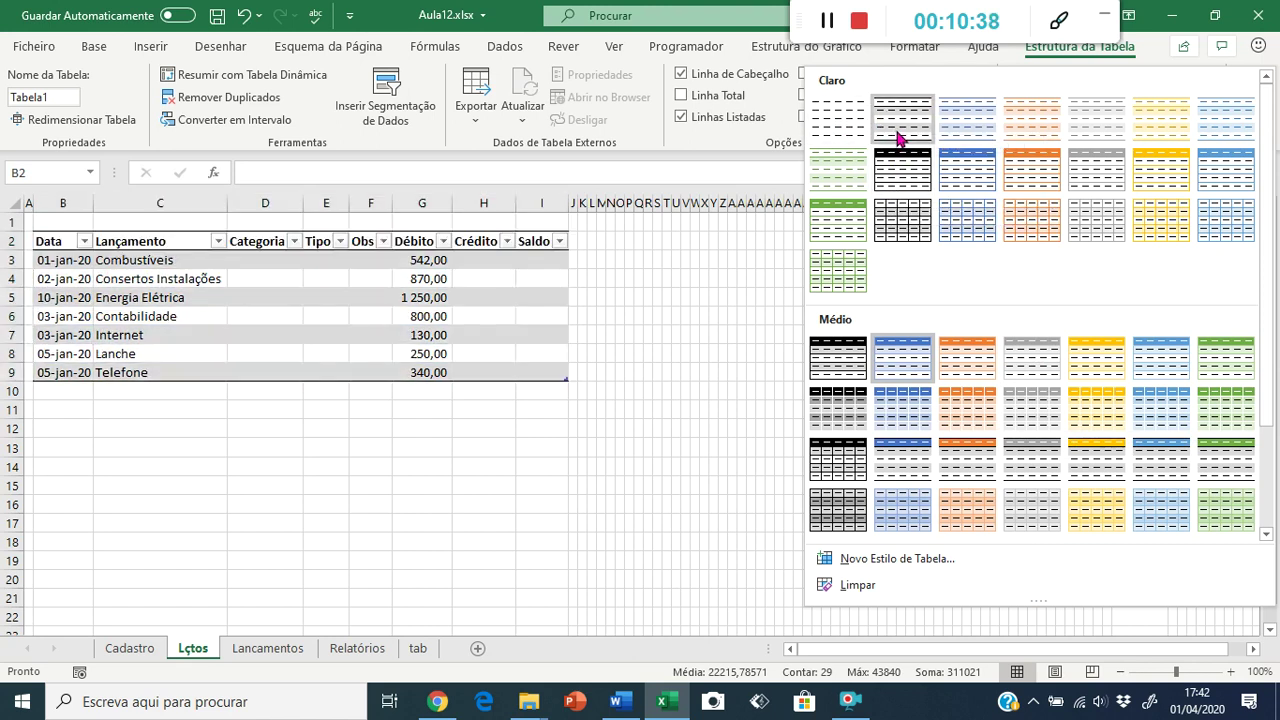
pyautogui.click(897, 137)
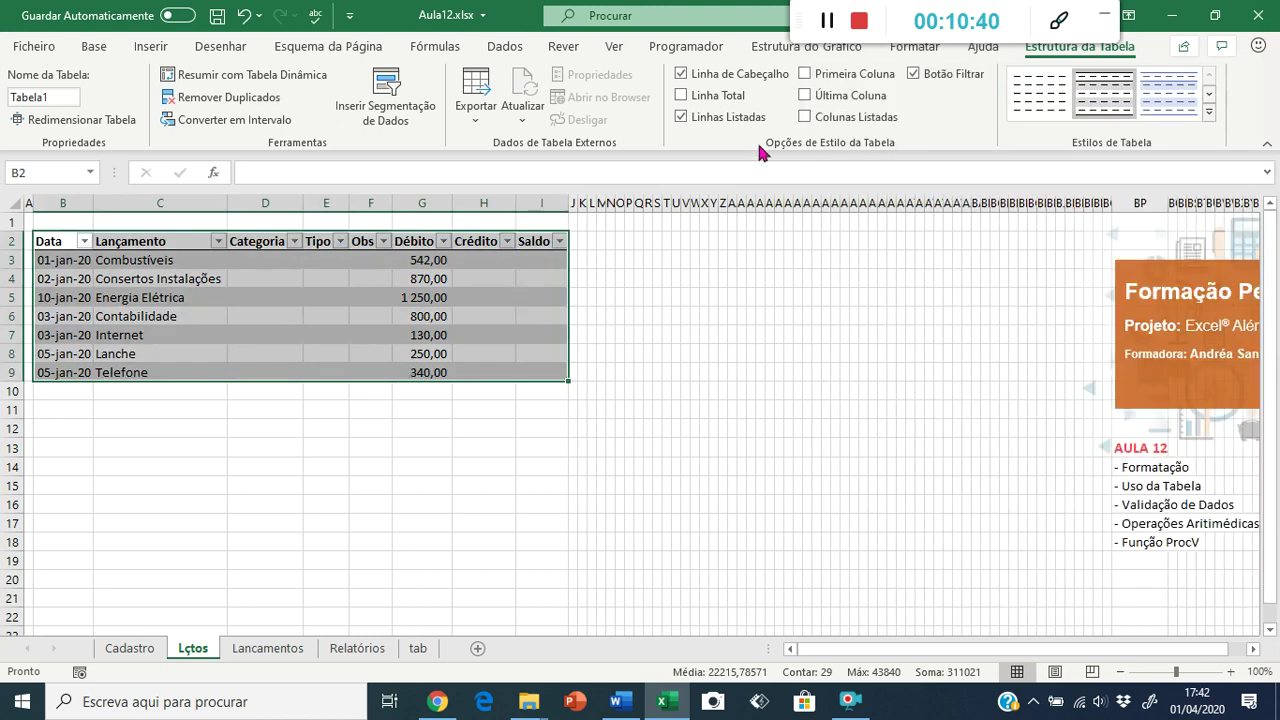
pyautogui.click(160, 370)
pyautogui.click(503, 372)
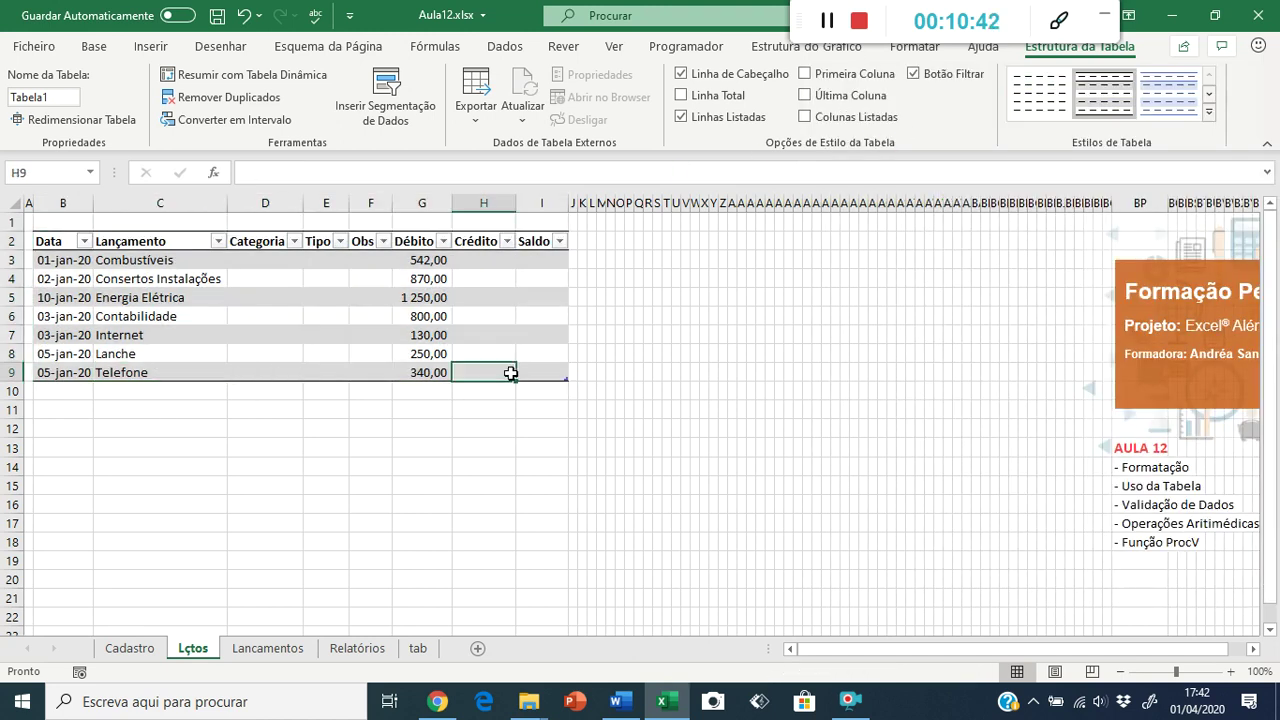
# Step: Enter the date 06-1-2020 in B10, directly below the last table row
pyautogui.click(102, 390)
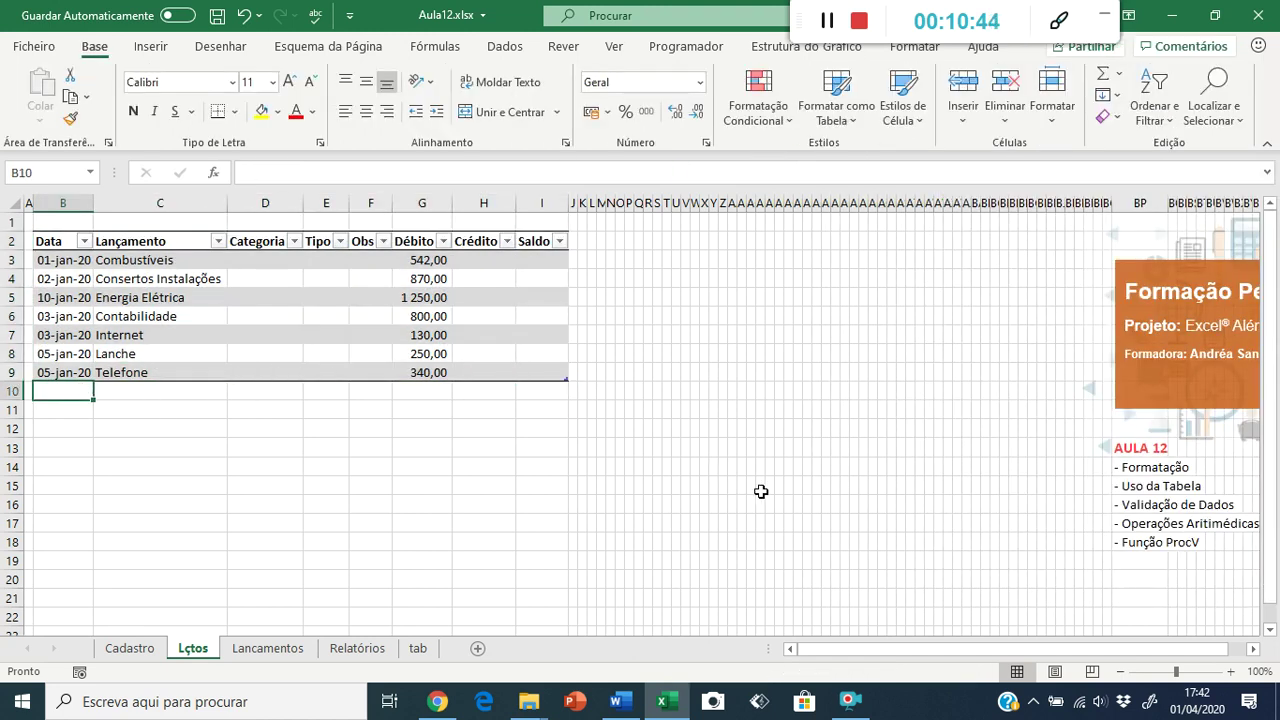
pyautogui.write('06')
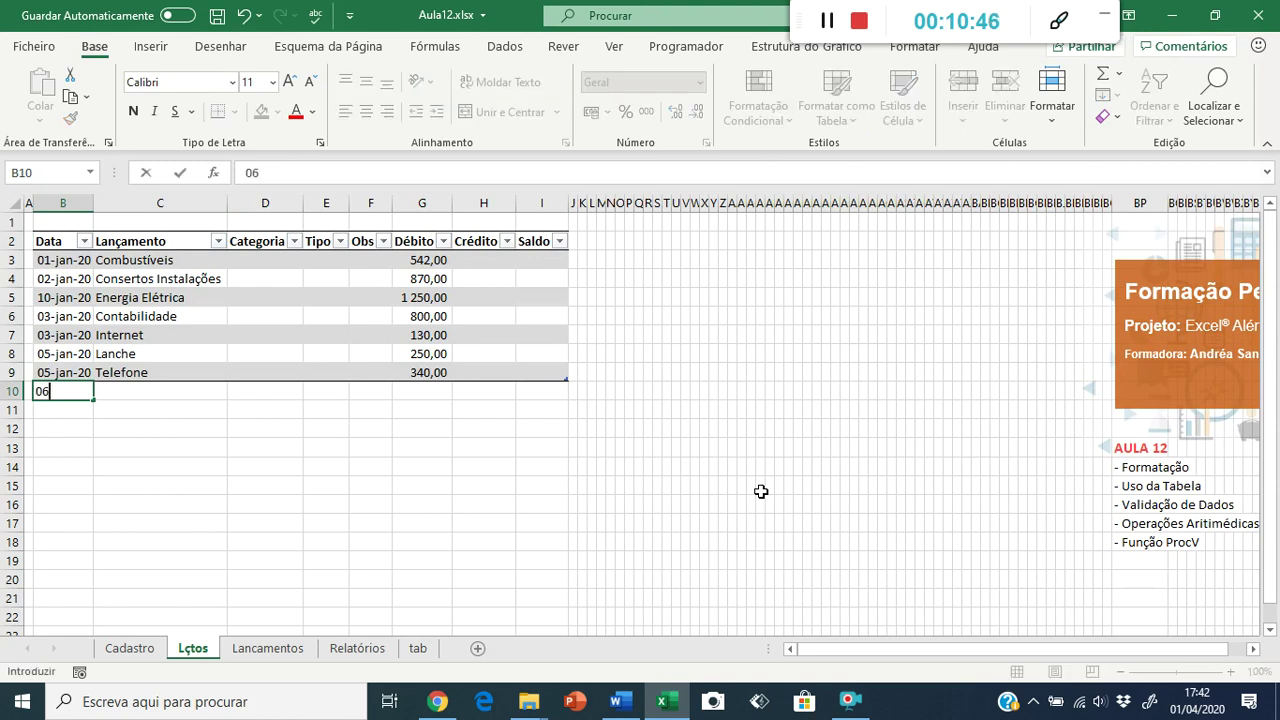
pyautogui.write('-1-2020')
pyautogui.hotkey('ctrl', 'Return')
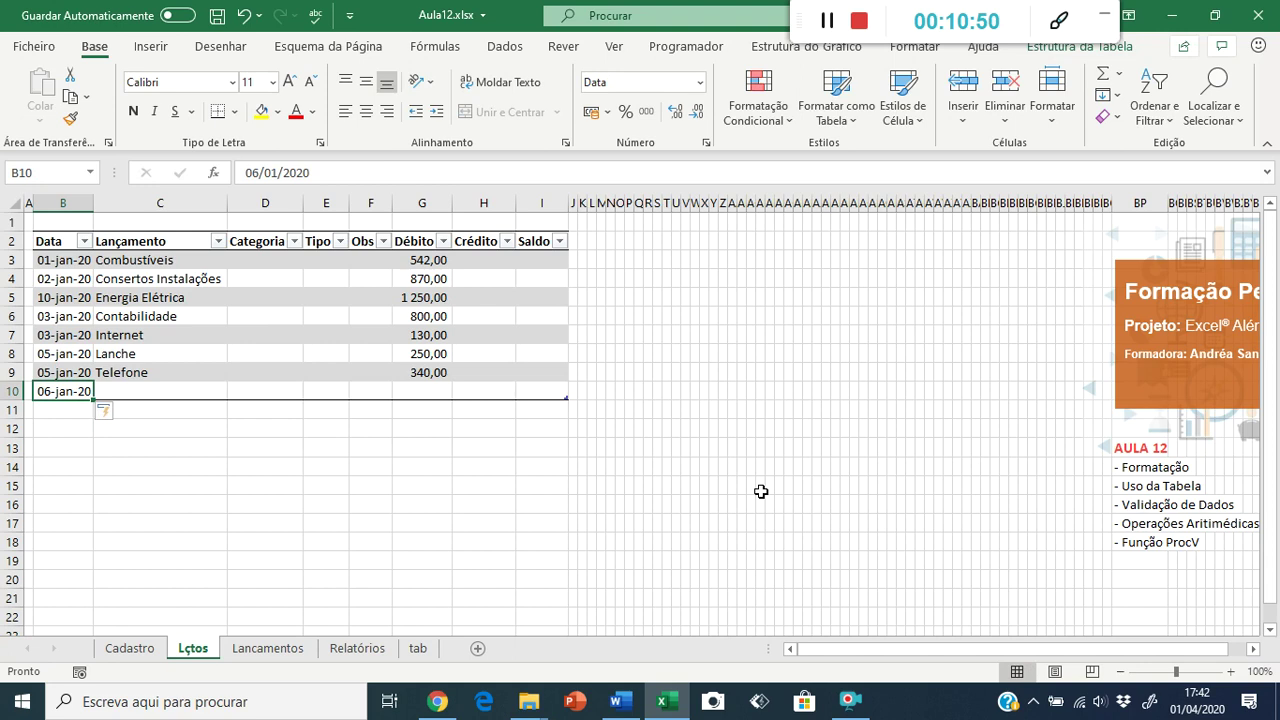
pyautogui.press('Tab')
pyautogui.hotkey('shift', 'Tab')
pyautogui.press('Up')
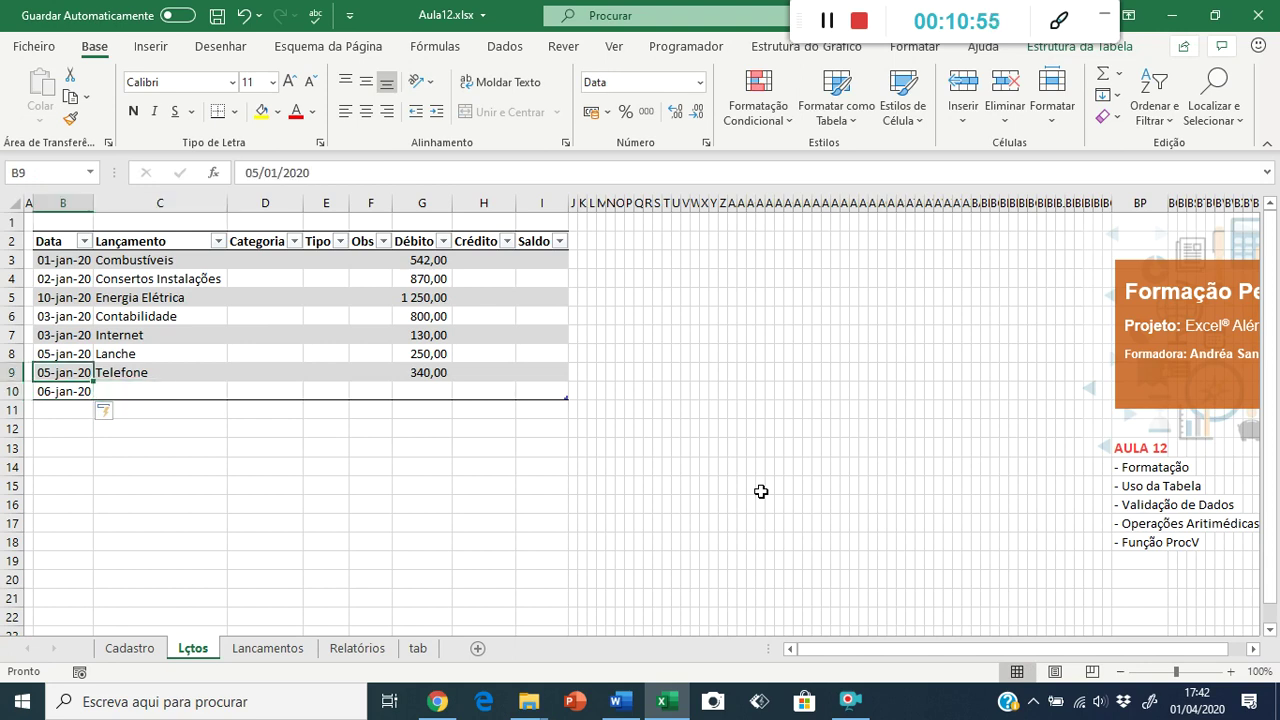
pyautogui.press('Right')
pyautogui.press('Right')
pyautogui.press('Right')
pyautogui.press('Right')
pyautogui.press('Right')
pyautogui.press('Right')
pyautogui.press('Right')
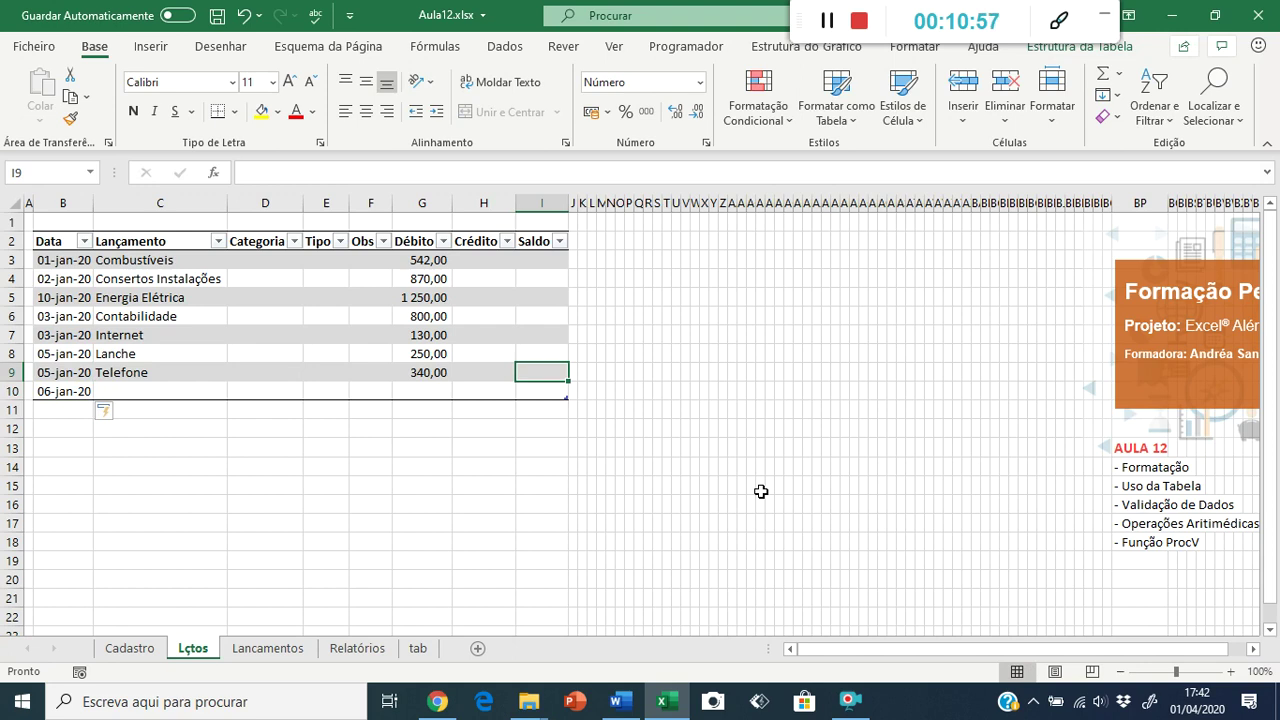
pyautogui.press('Tab')
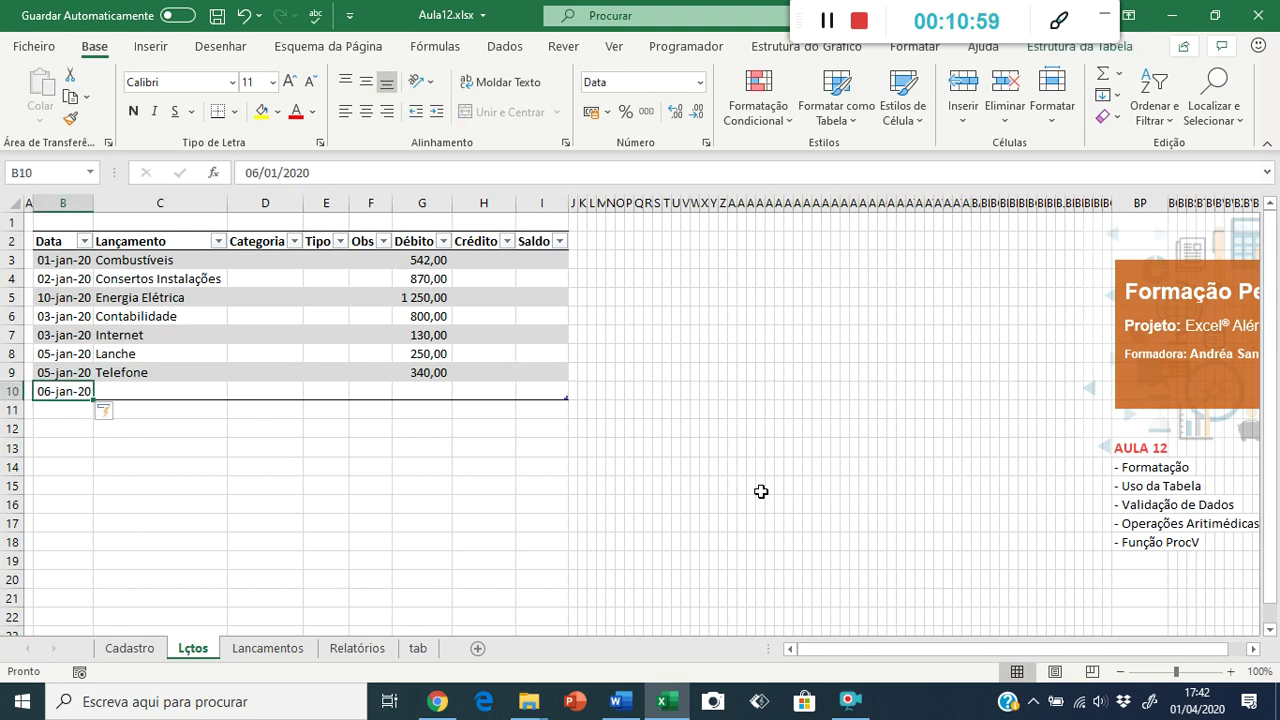
pyautogui.press('Up')
pyautogui.press('Down')
pyautogui.press('Left')
pyautogui.press('Right')
# Step: Set the Lançamento in C10 to TV a Cabo from its validation list
pyautogui.press('Right')
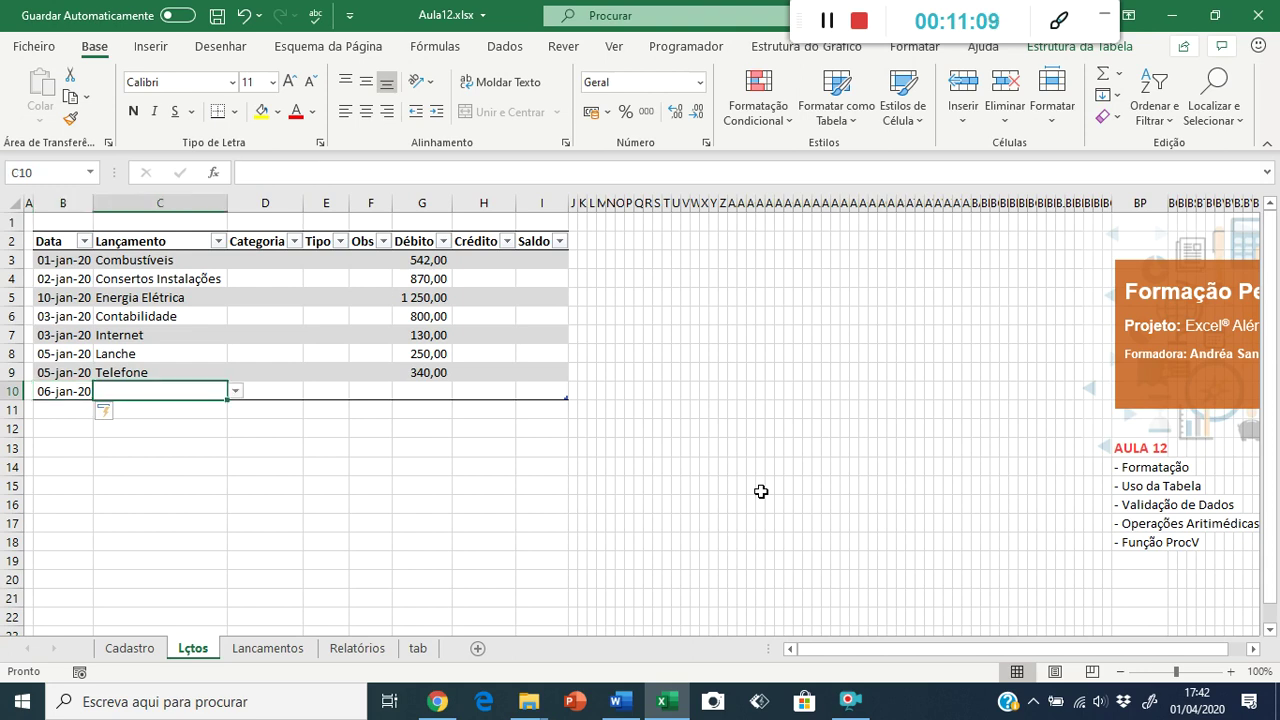
pyautogui.click(236, 391)
pyautogui.scroll(-2, 232, 476)
pyautogui.scroll(-2, 233, 478)
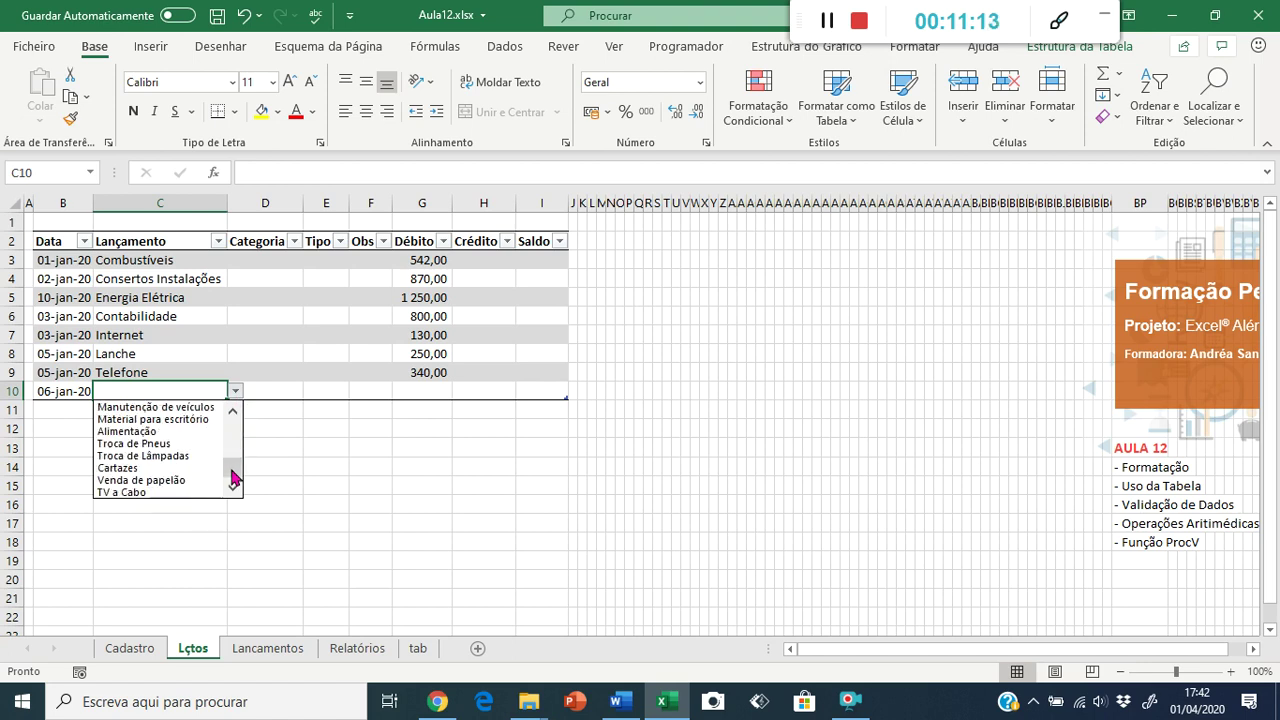
pyautogui.click(170, 492)
pyautogui.click(177, 375)
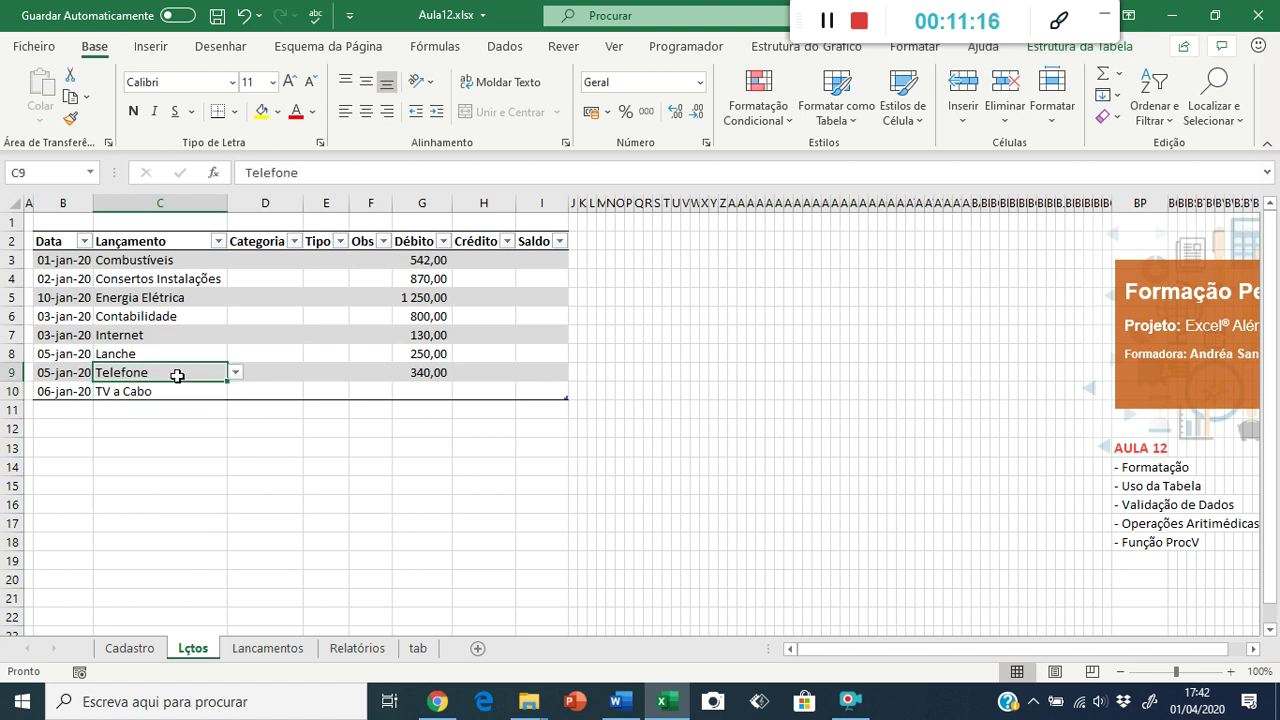
# Step: Enter 56 as the Débito of the TV a Cabo entry in G10
pyautogui.click(423, 389)
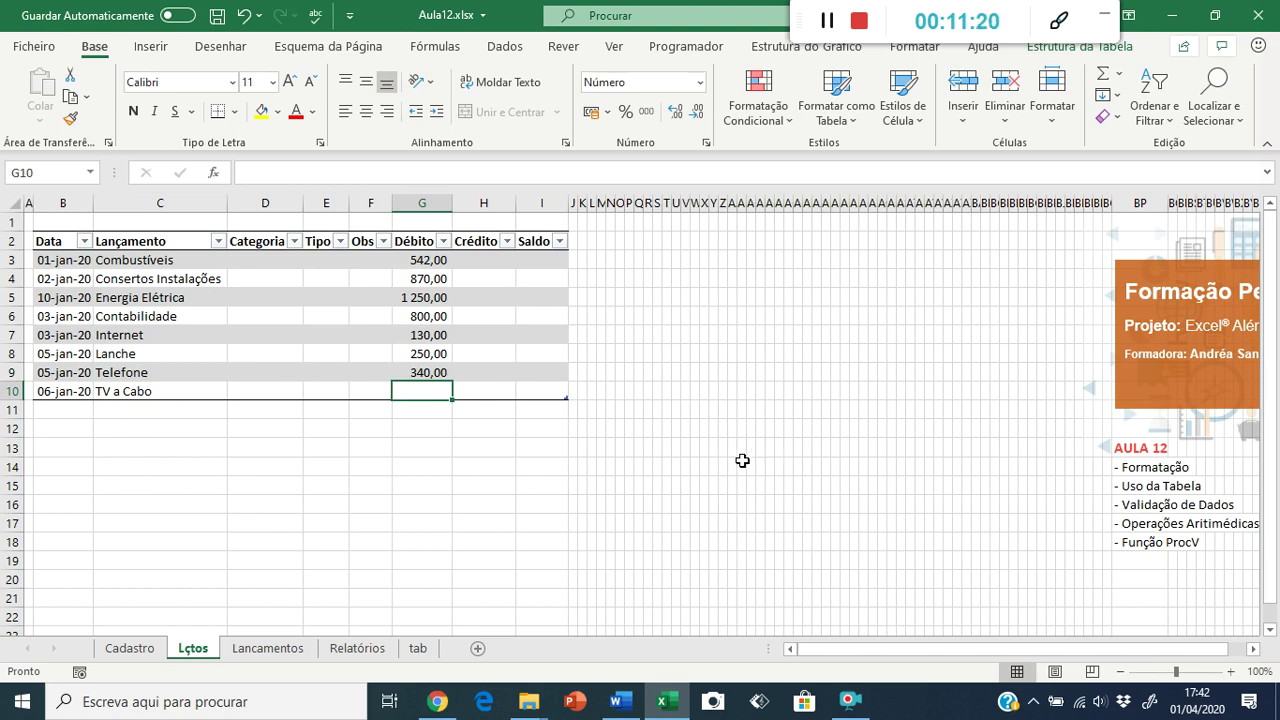
pyautogui.write('56')
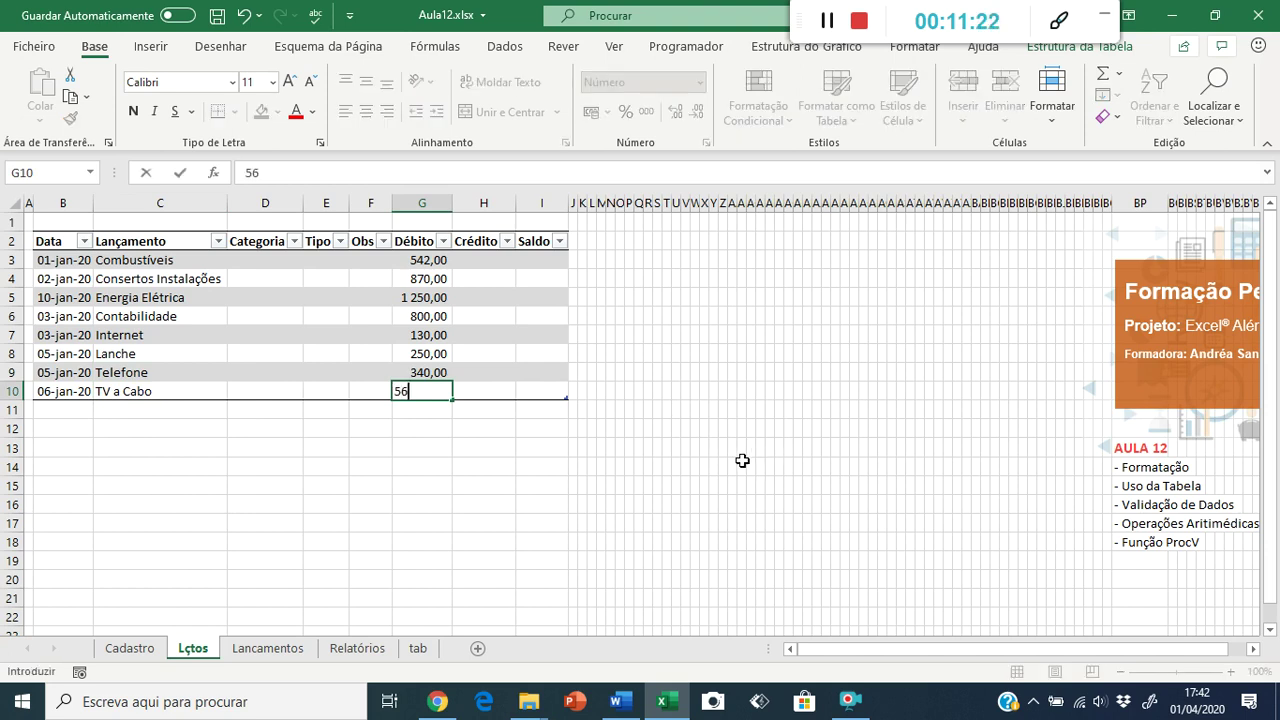
pyautogui.press('Return')
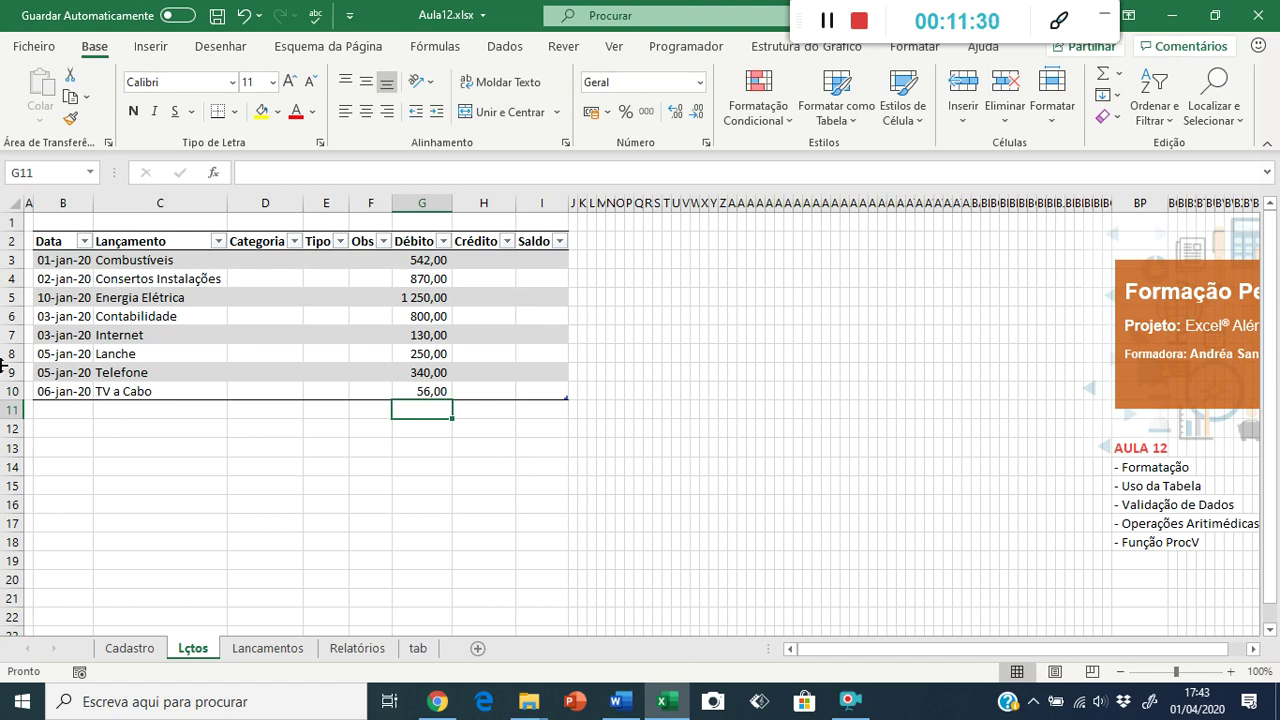
pyautogui.click(52, 318)
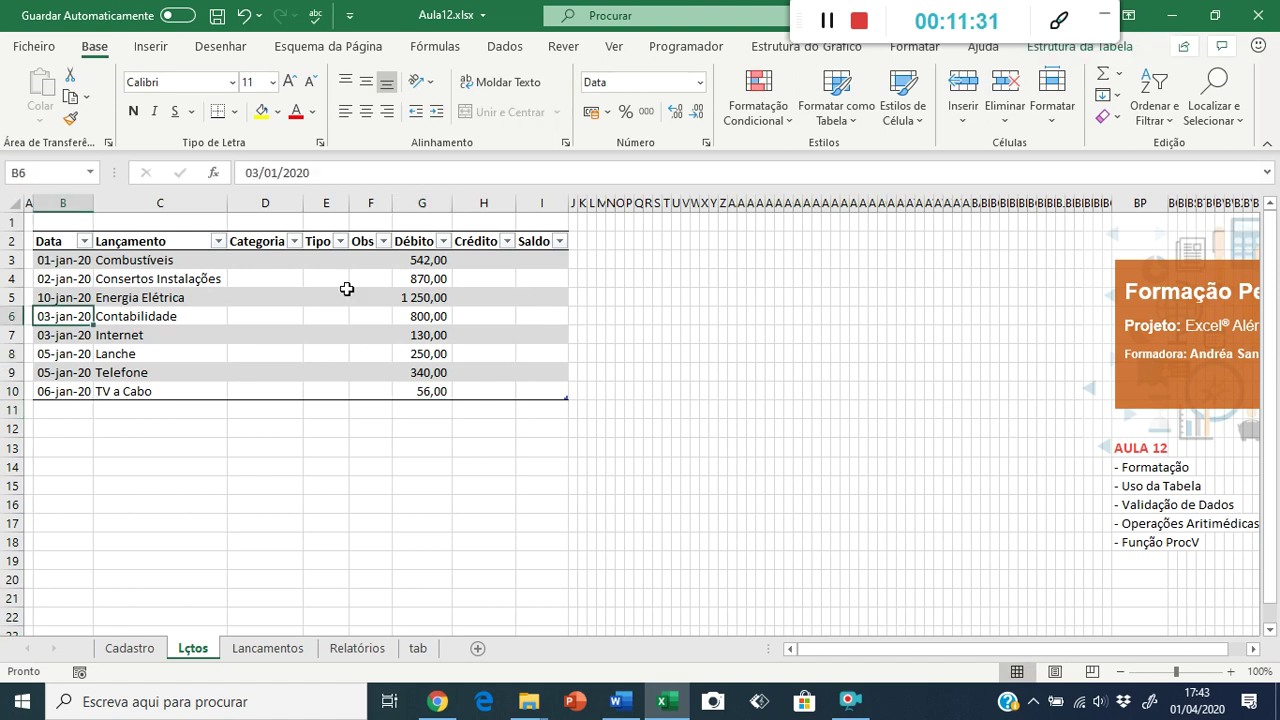
pyautogui.click(422, 296)
pyautogui.click(422, 340)
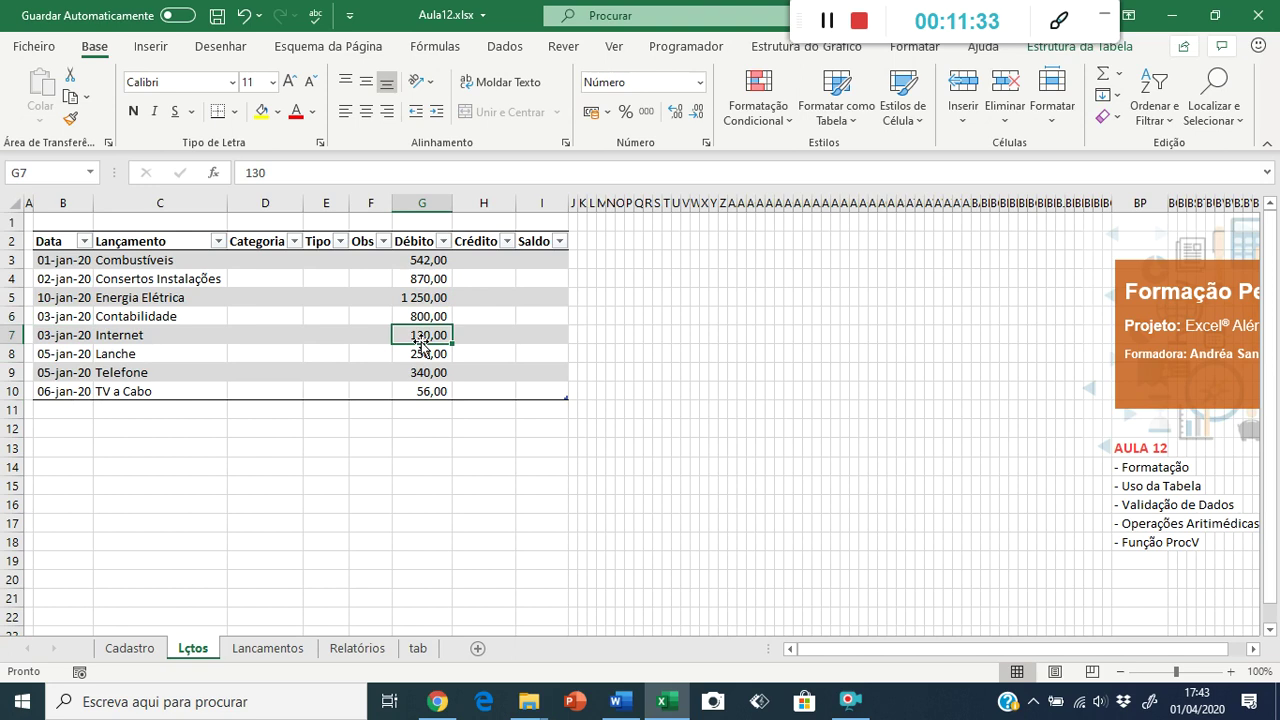
pyautogui.click(90, 316)
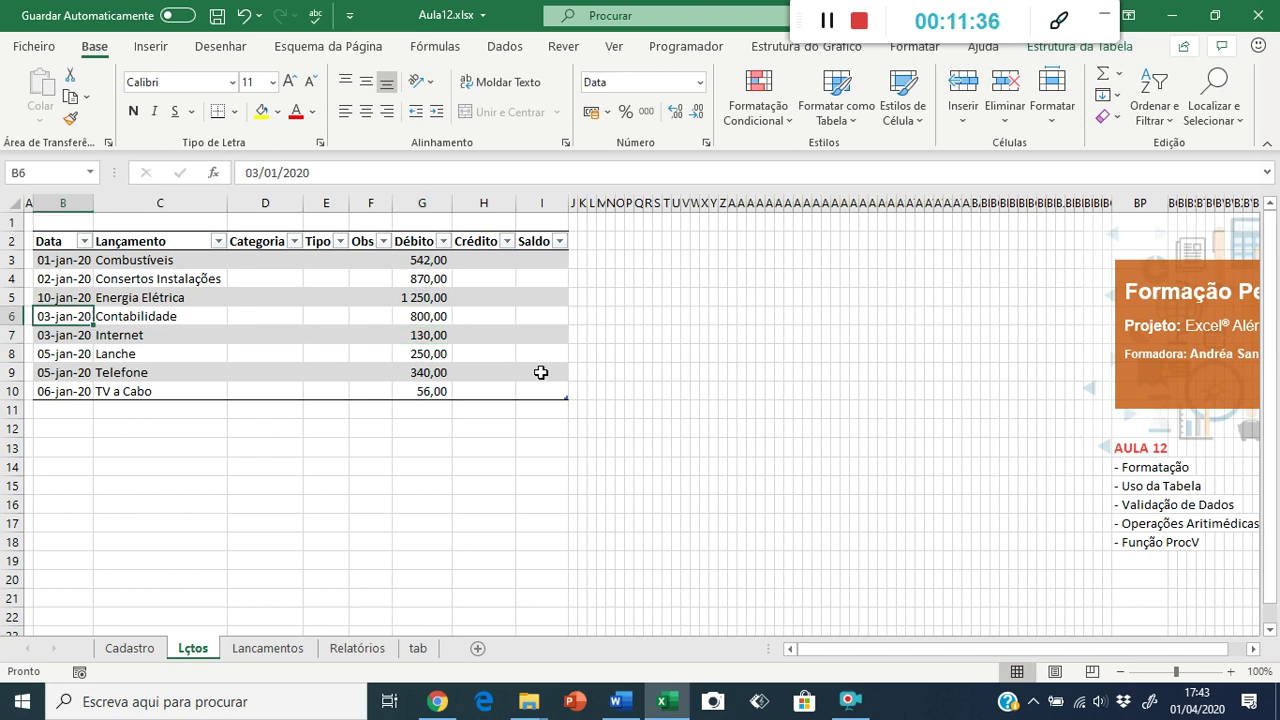
pyautogui.click(542, 259)
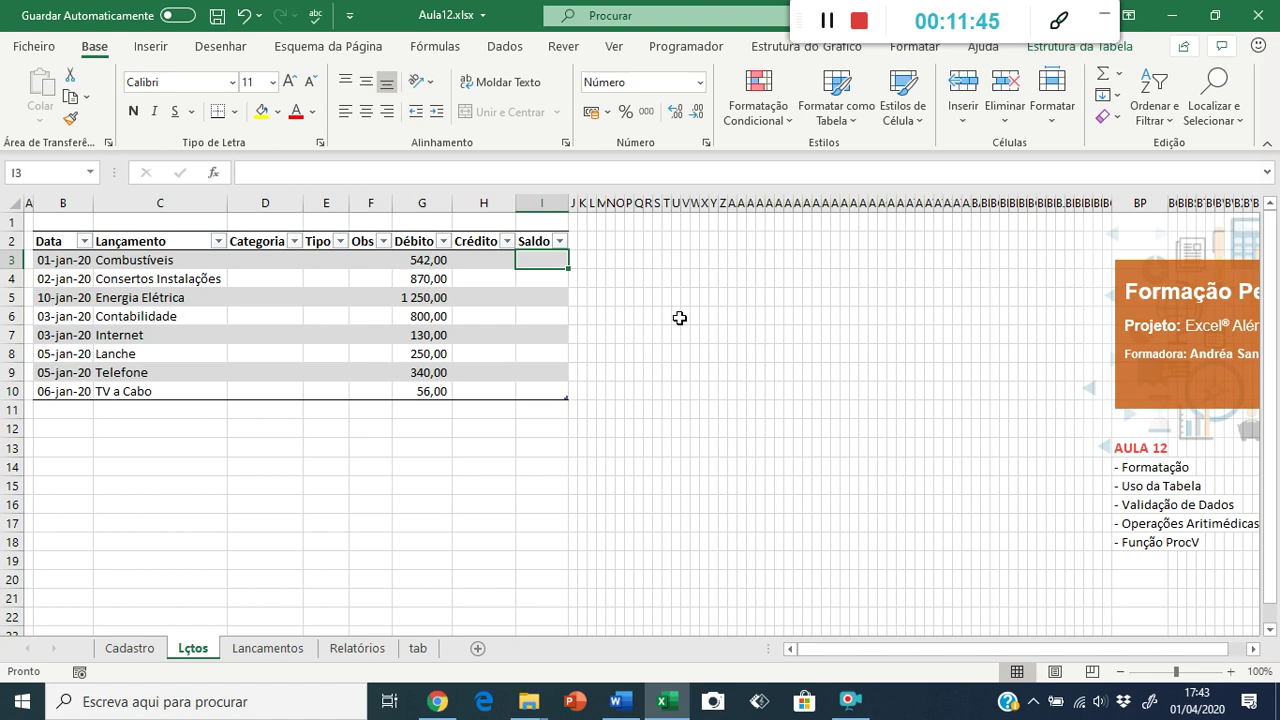
pyautogui.write('=')
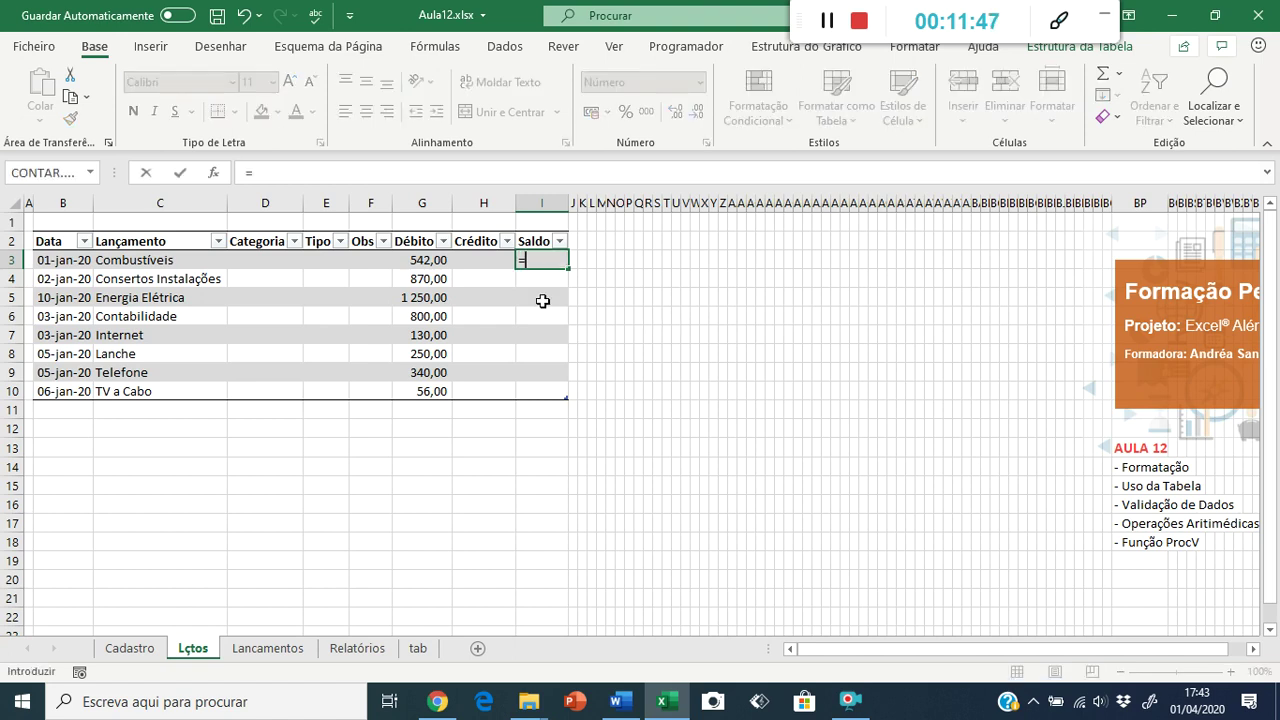
pyautogui.click(481, 260)
pyautogui.write('-')
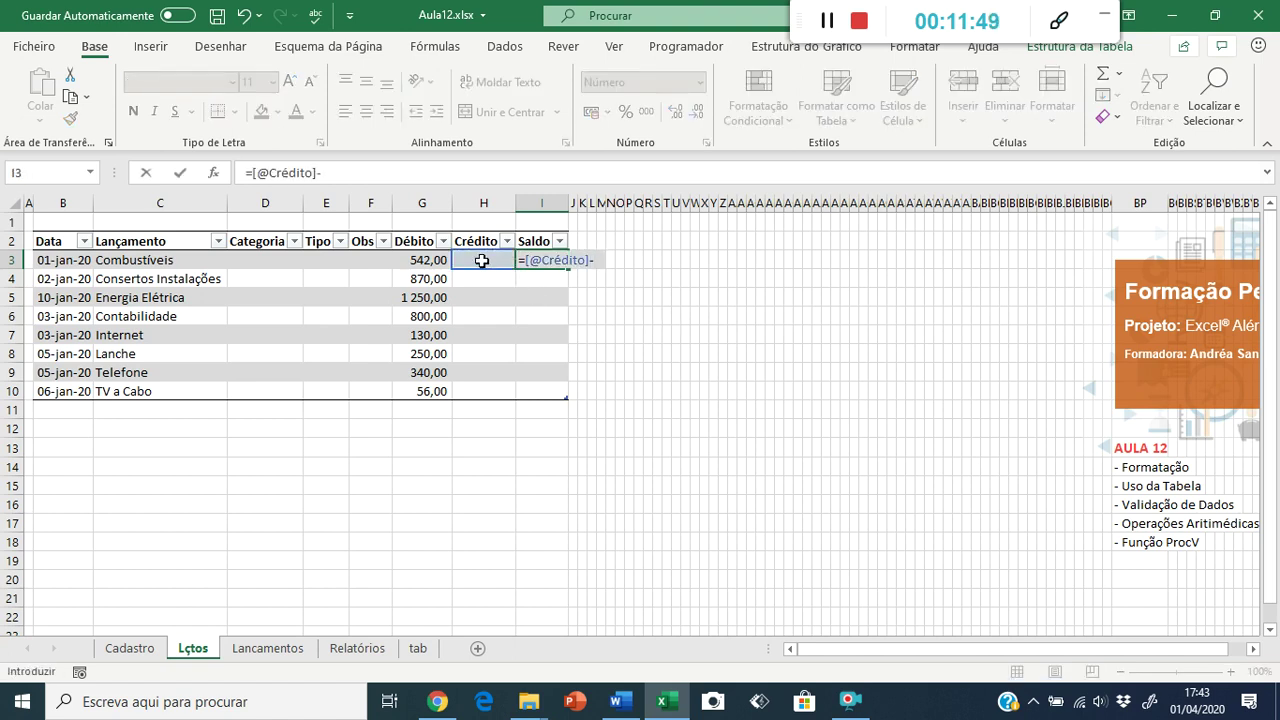
pyautogui.click(424, 259)
pyautogui.press('Return')
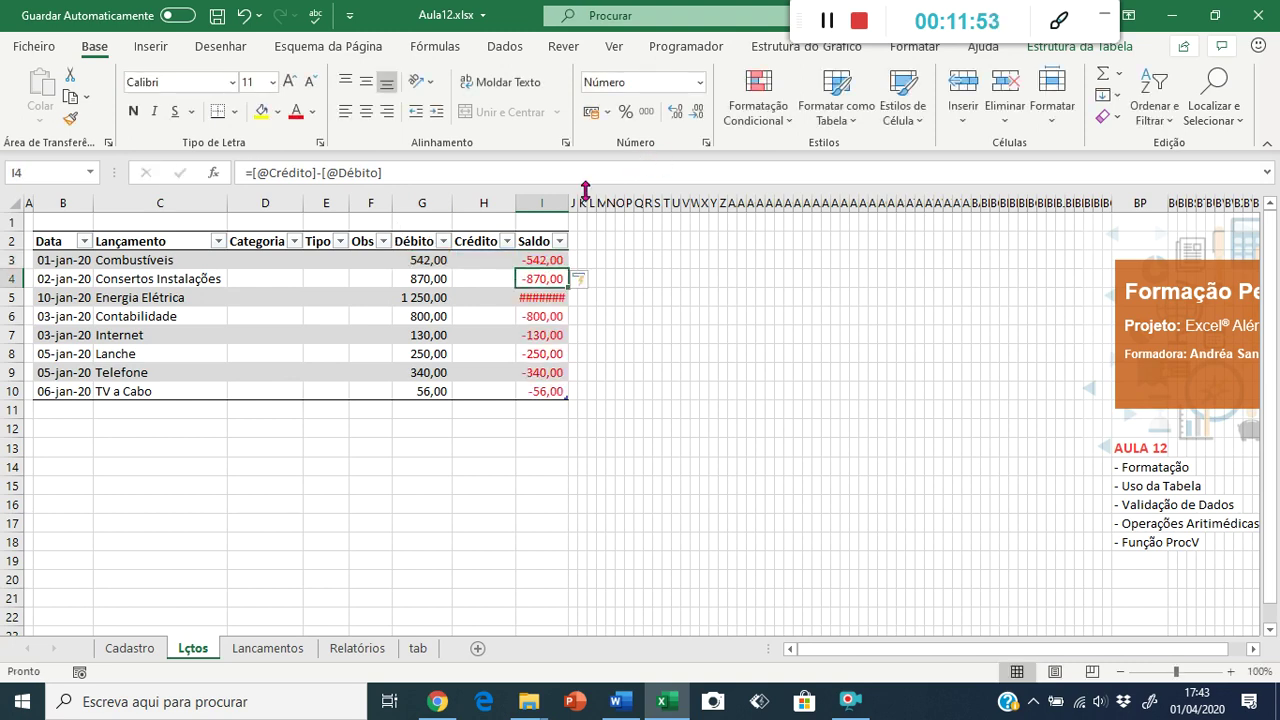
pyautogui.moveTo(566, 204); pyautogui.dragTo(576, 204)
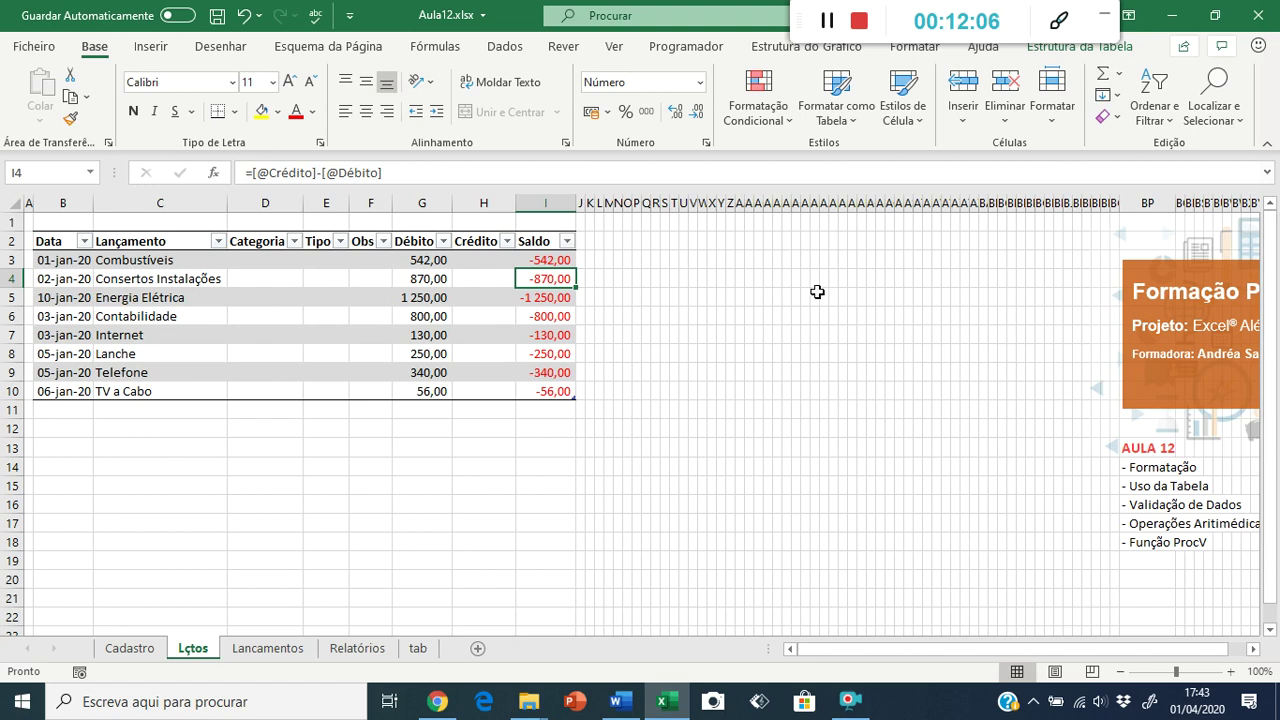
pyautogui.write('=')
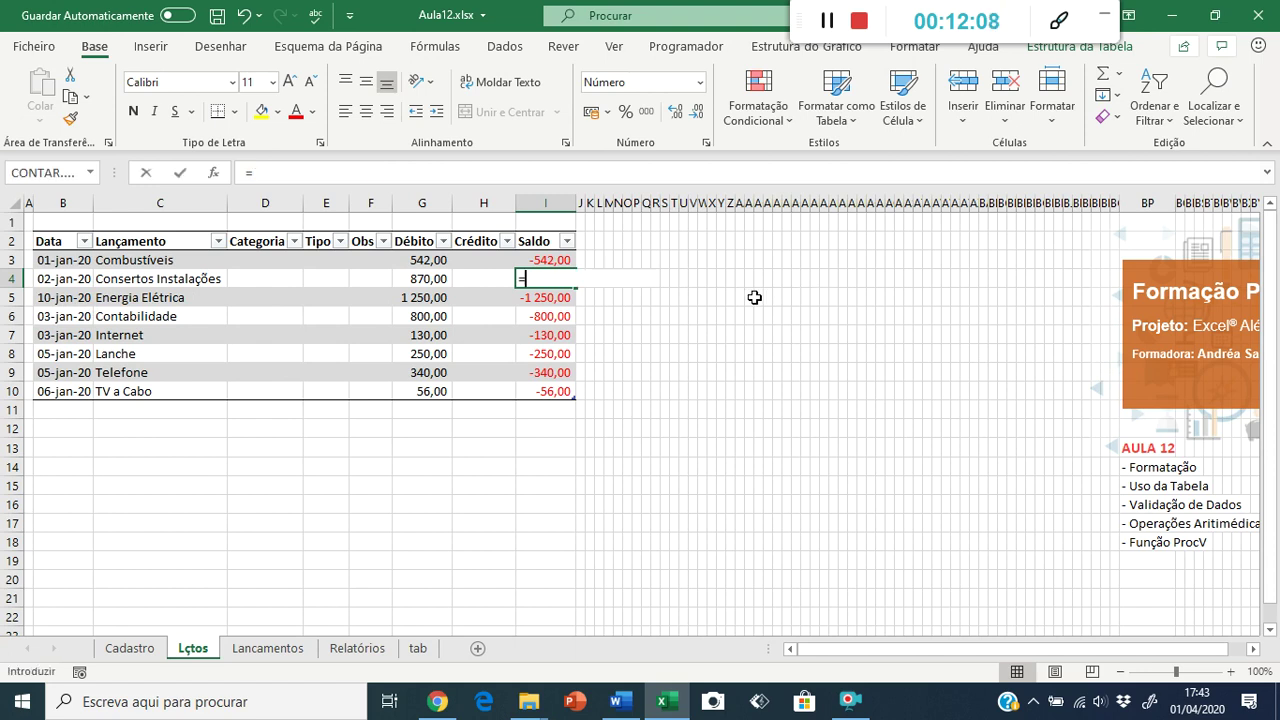
pyautogui.press('Up')
pyautogui.write('+')
pyautogui.press('Left')
pyautogui.write('-')
pyautogui.press('Left')
pyautogui.press('Left')
pyautogui.hotkey('ctrl', 'Return')
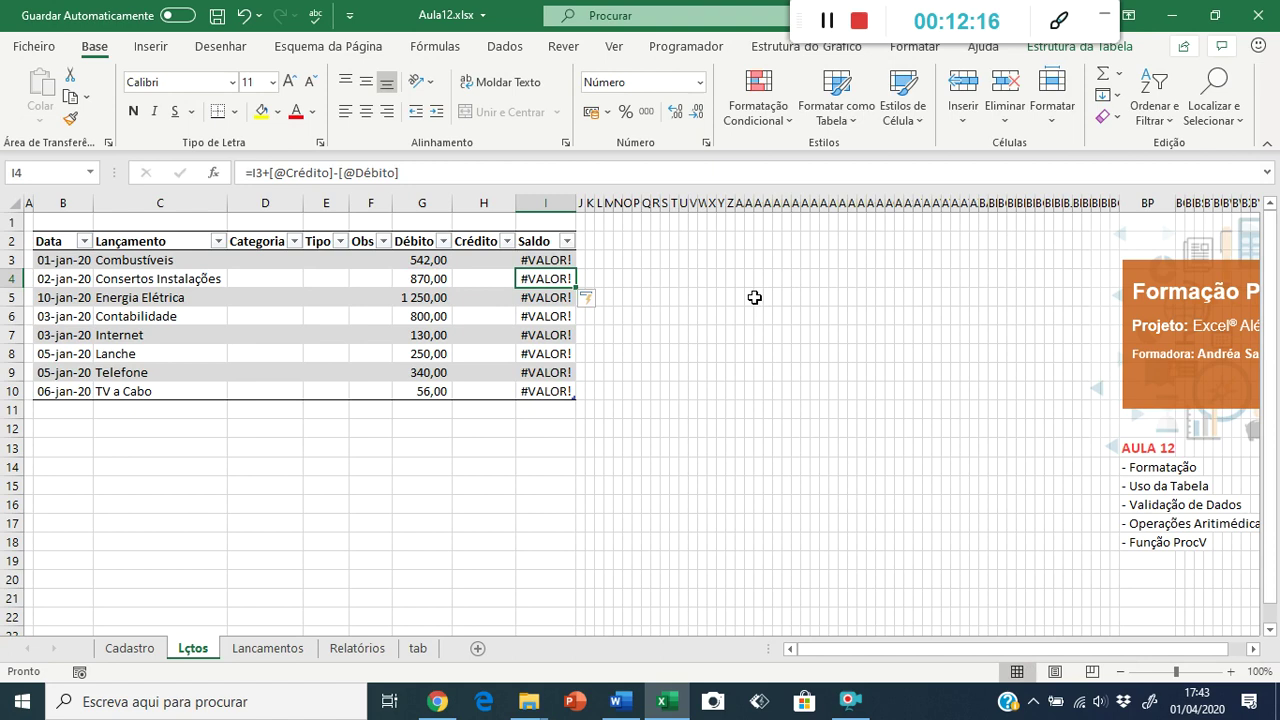
pyautogui.press('Up')
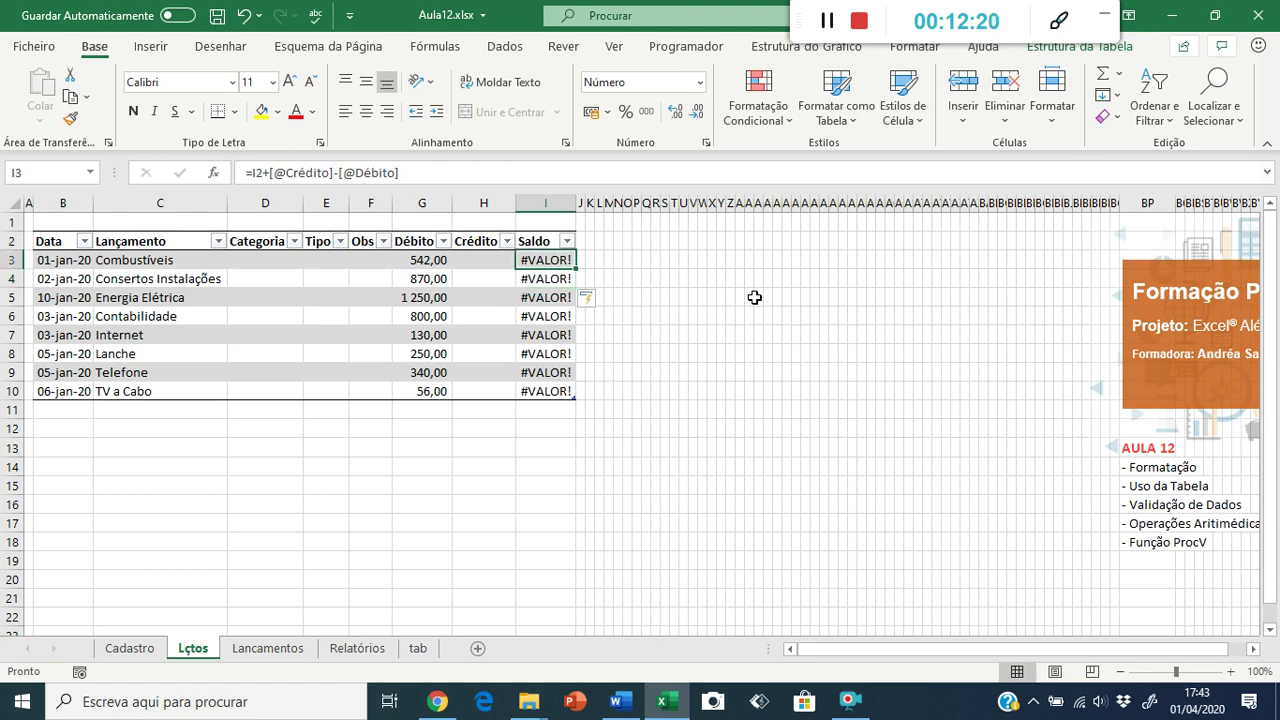
pyautogui.write('+')
pyautogui.press('Left')
pyautogui.write('-')
pyautogui.press('Left')
pyautogui.press('Left')
pyautogui.hotkey('ctrl', 'Return')
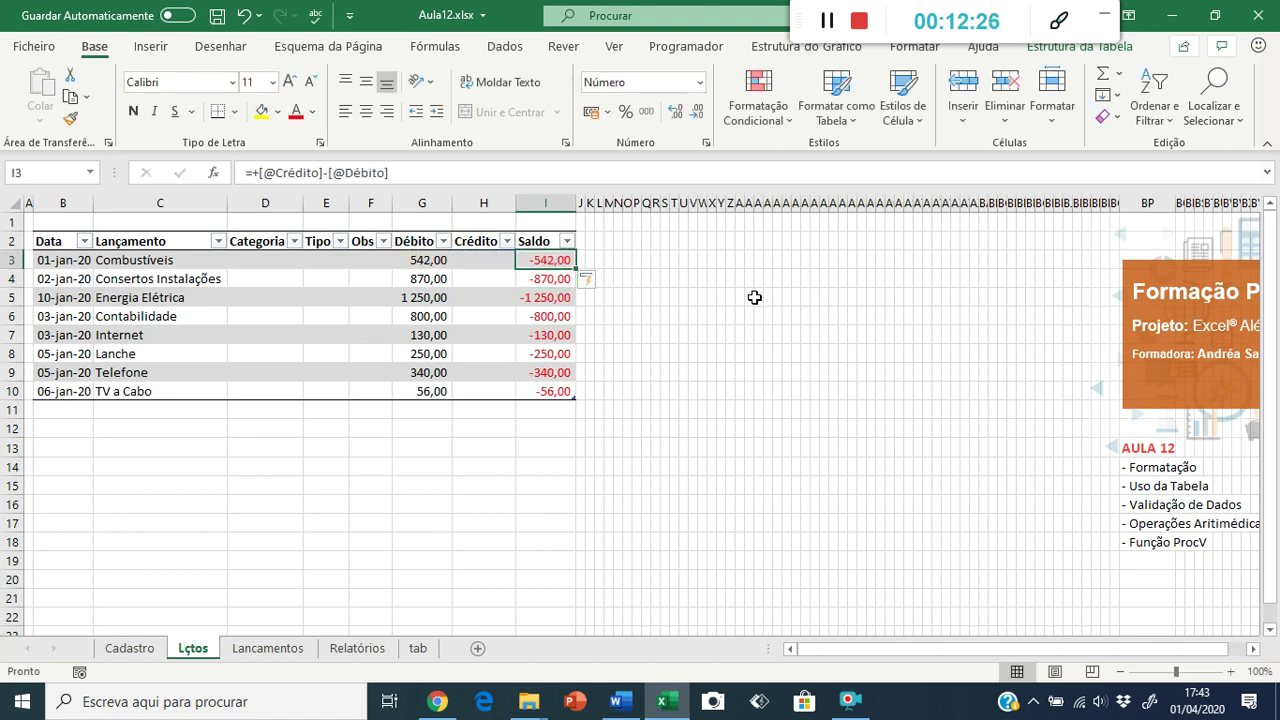
# Step: Examine the formulas down the Saldo column, returning to I3
pyautogui.press('Down')
pyautogui.press('Down')
pyautogui.press('Down')
pyautogui.press('Down')
pyautogui.press('Down')
pyautogui.press('Down')
pyautogui.press('Down')
pyautogui.press('Down')
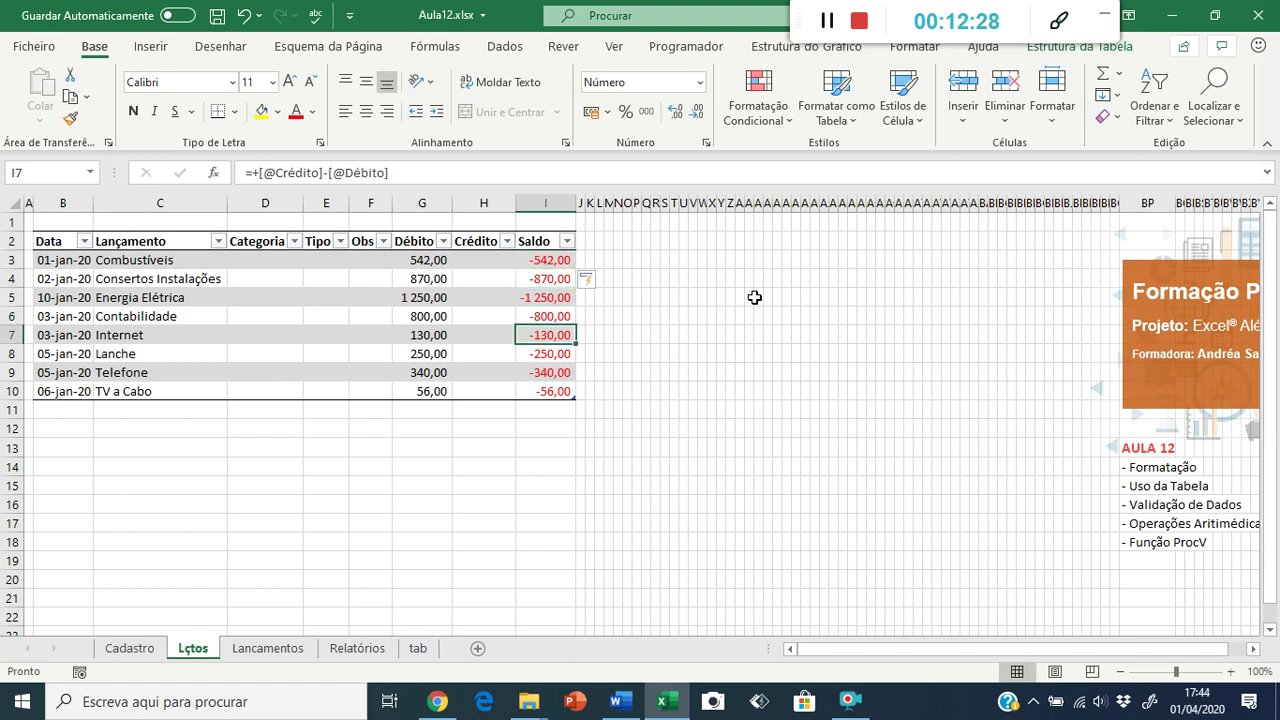
pyautogui.press('Up')
pyautogui.press('Up')
pyautogui.press('Up')
pyautogui.press('Up')
pyautogui.press('Up')
pyautogui.press('Up')
pyautogui.press('Up')
pyautogui.press('Up')
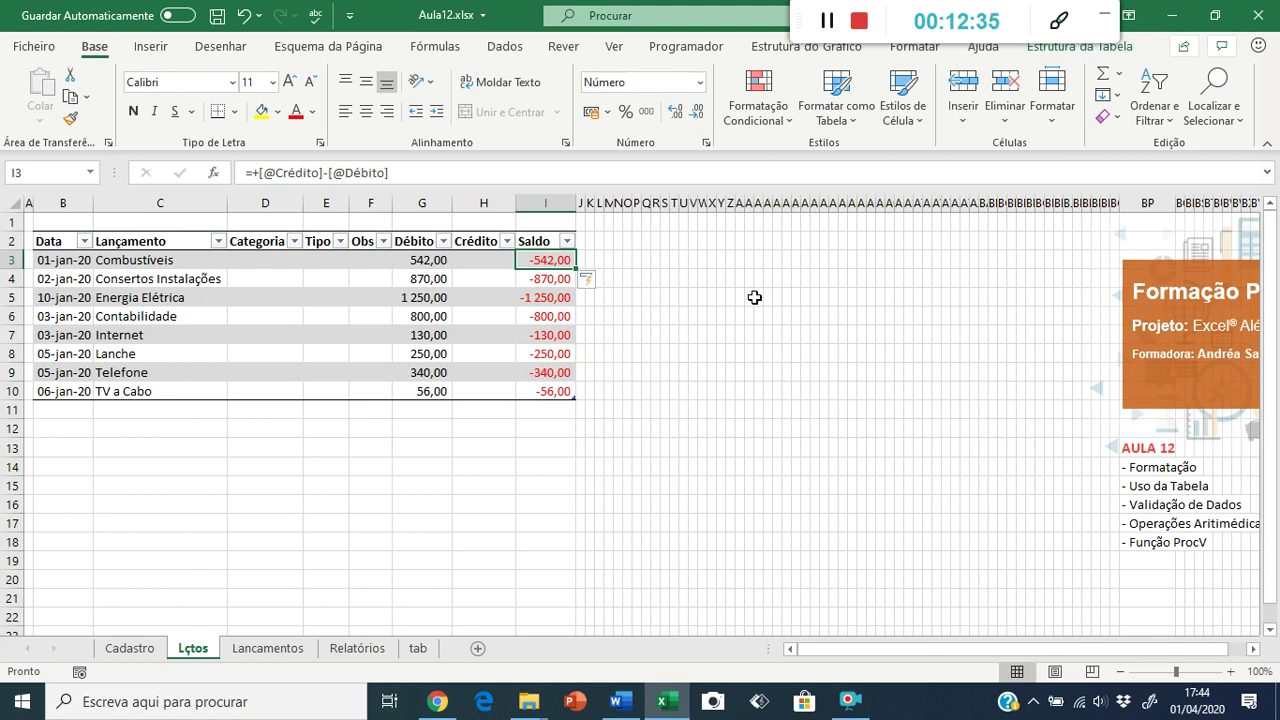
# Step: Convert the Lçtos table back into a normal range
pyautogui.click(151, 47)
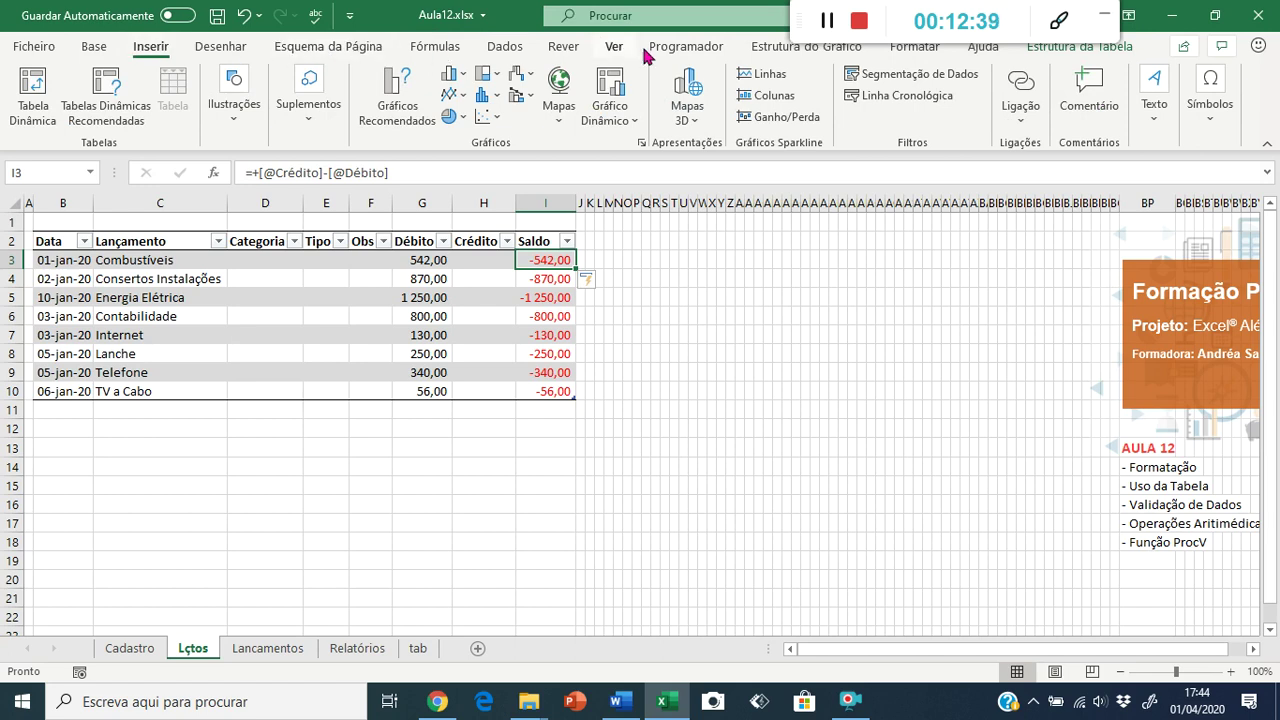
pyautogui.click(1057, 56)
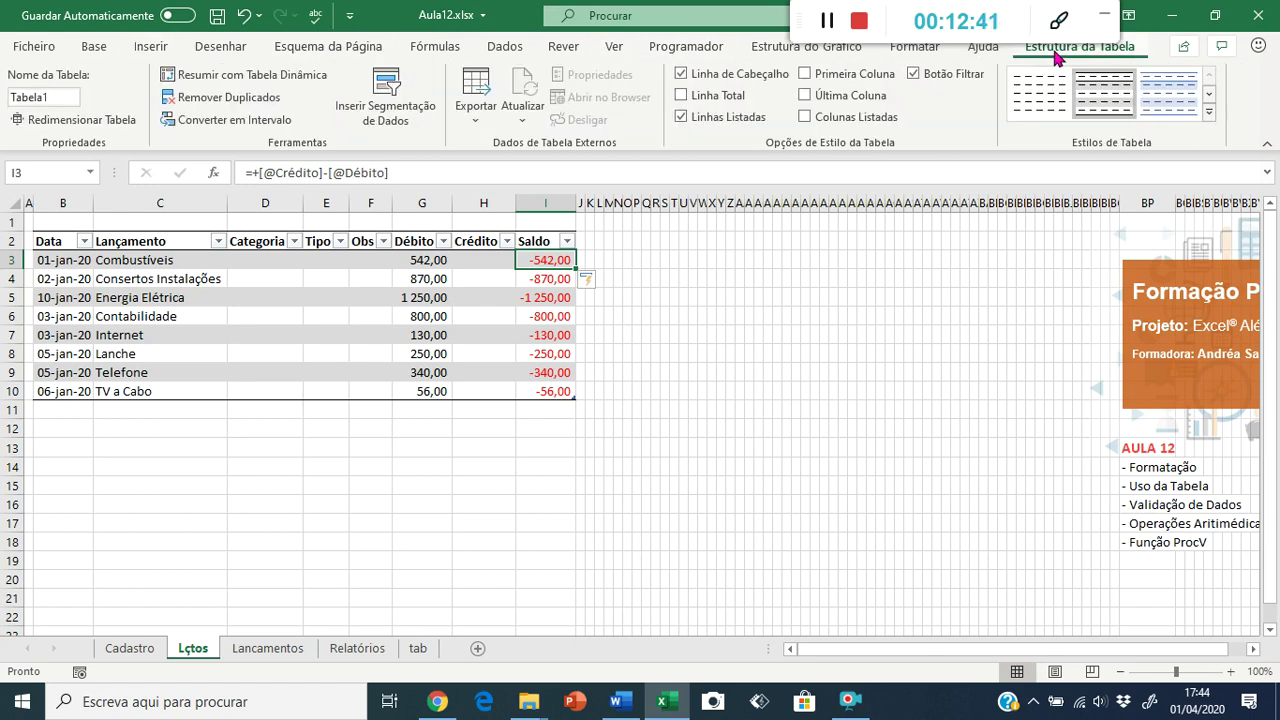
pyautogui.click(208, 128)
pyautogui.click(545, 402)
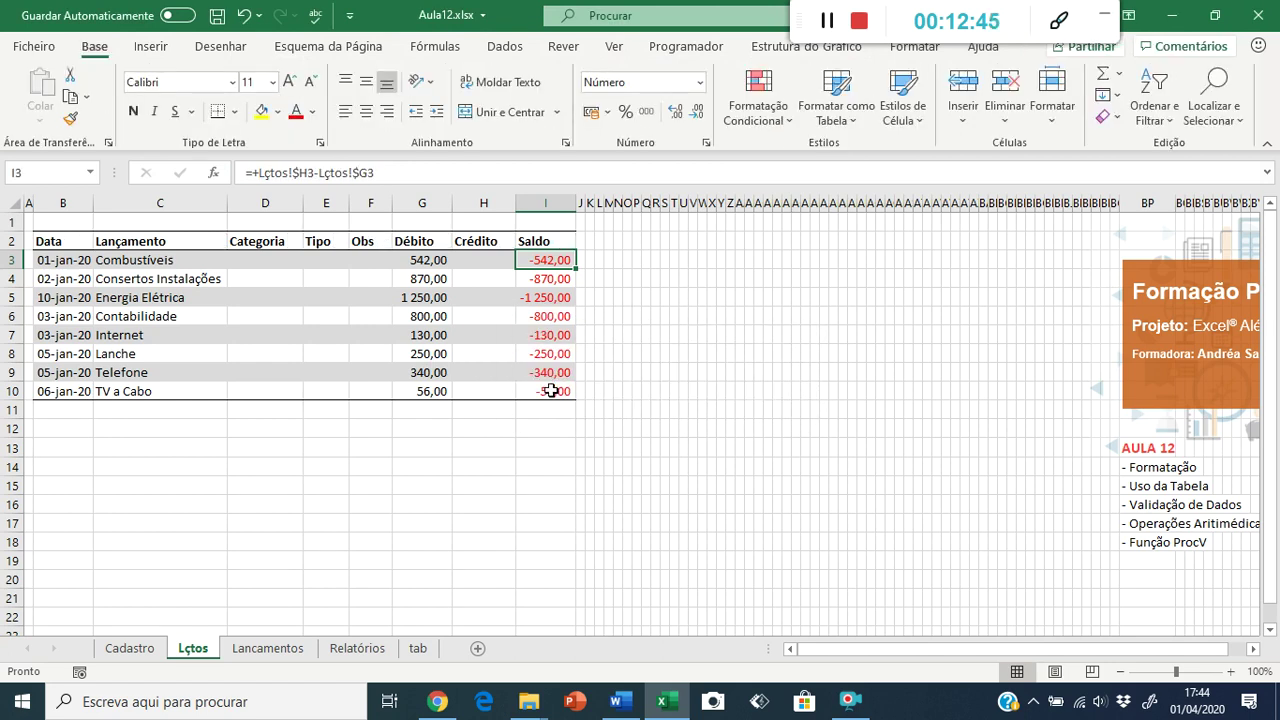
# Step: Examine several cells of the converted range across the Lançamento, Débito and Crédito columns
pyautogui.click(362, 318)
pyautogui.click(212, 301)
pyautogui.click(122, 275)
pyautogui.click(98, 333)
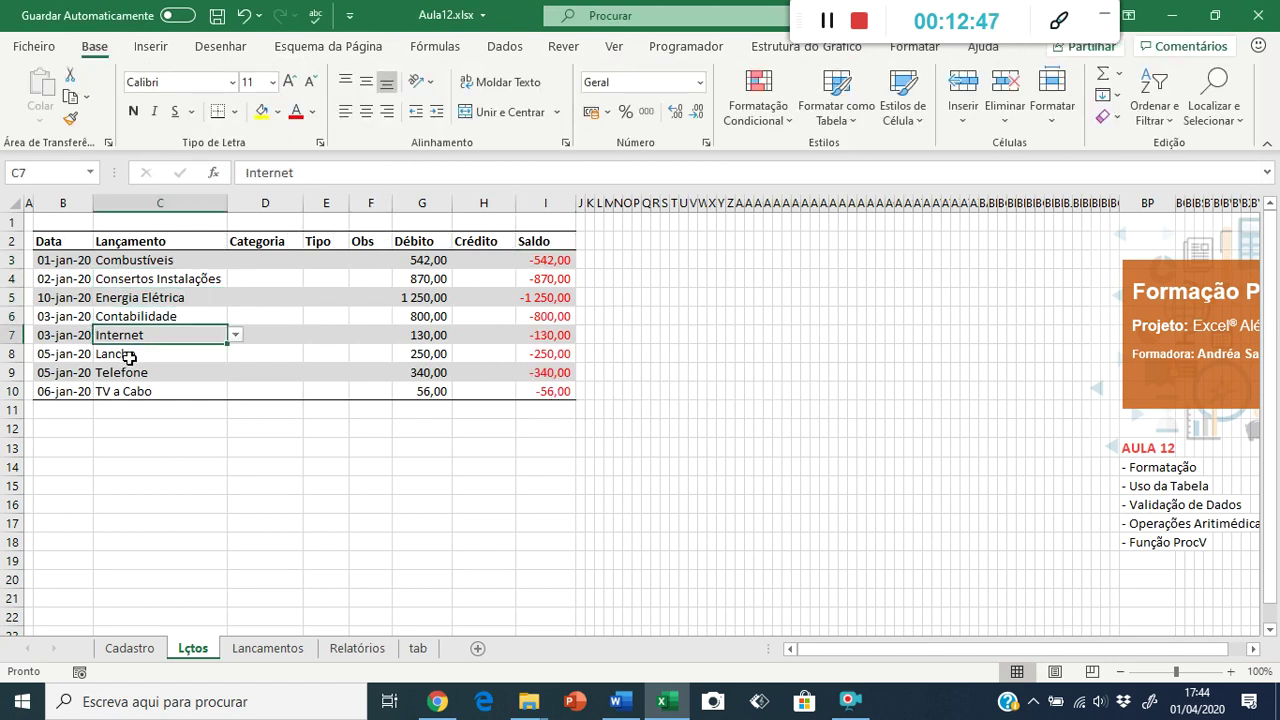
pyautogui.click(292, 356)
pyautogui.click(423, 352)
pyautogui.click(437, 295)
pyautogui.click(510, 279)
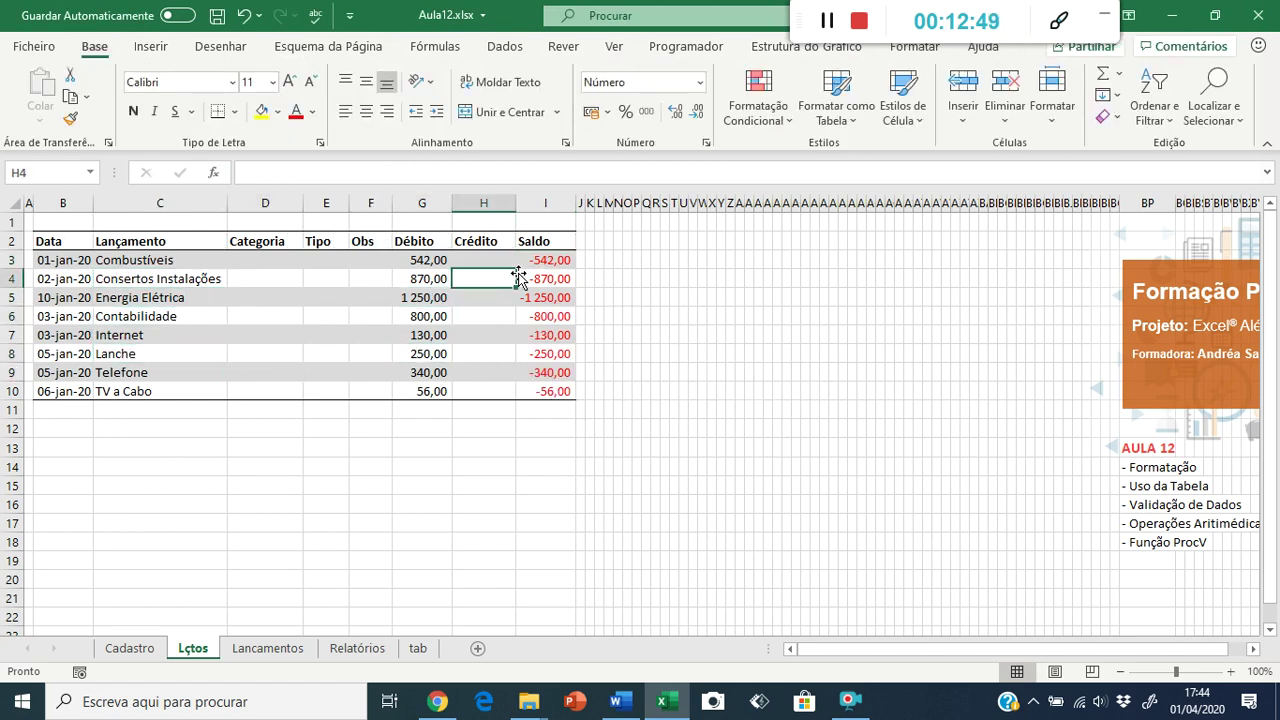
# Step: Enter the formula =H3-G3 for the first Saldo in I3
pyautogui.click(543, 262)
pyautogui.write('=H3-G3')
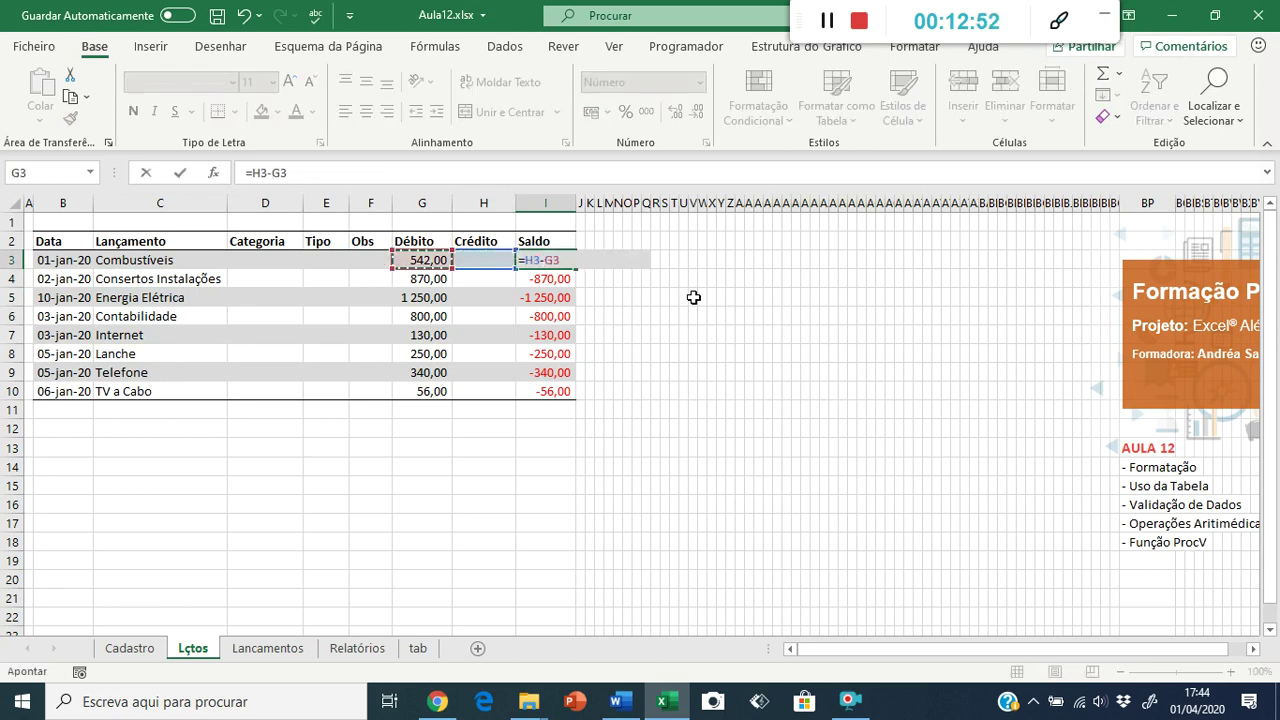
pyautogui.press('Return')
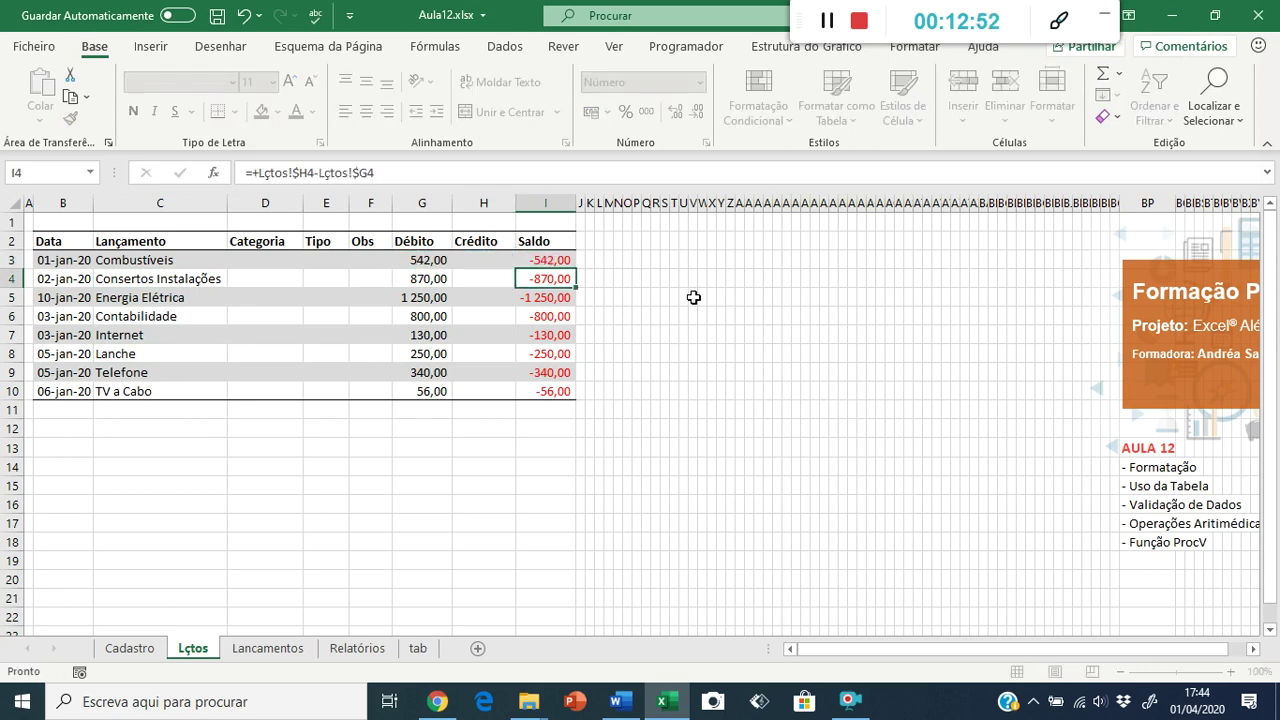
# Step: Enter the running-balance formula =I3+H4-G4 in I4
pyautogui.write('+')
pyautogui.press('Up')
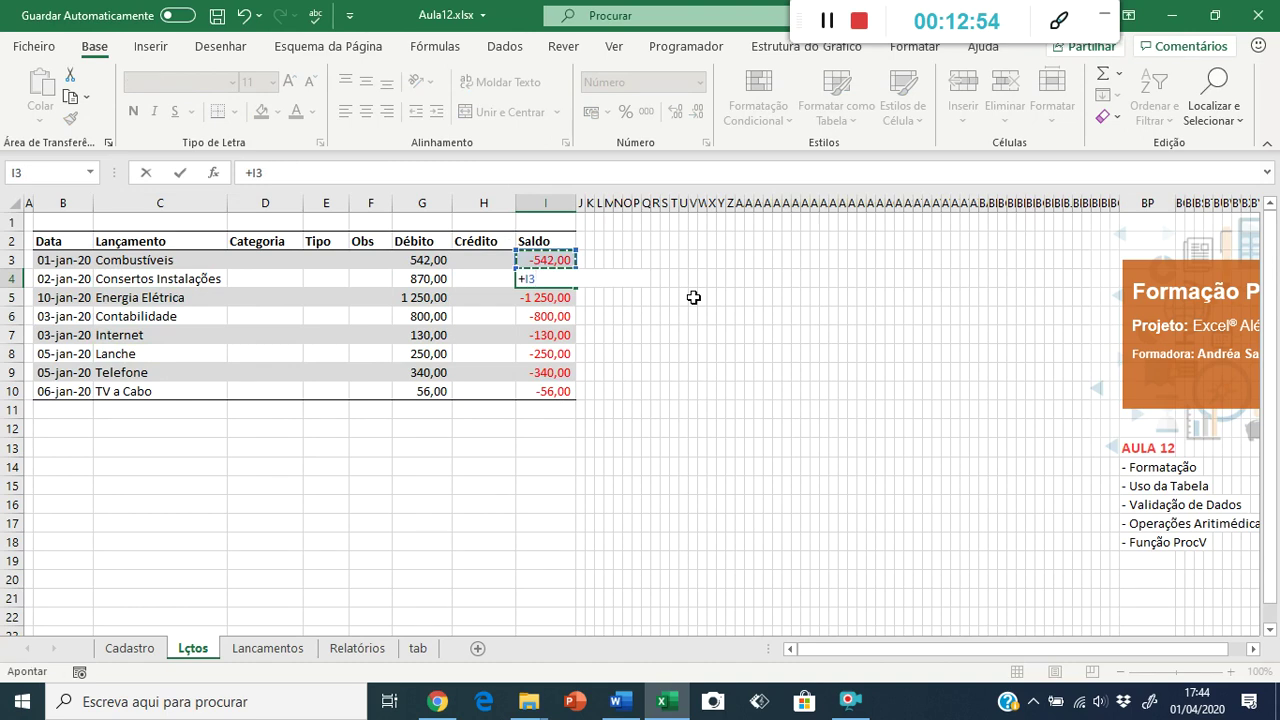
pyautogui.press('Escape')
pyautogui.write('=')
pyautogui.press('Up')
pyautogui.write('+')
pyautogui.press('Left')
pyautogui.write('-')
pyautogui.press('Left')
pyautogui.press('Left')
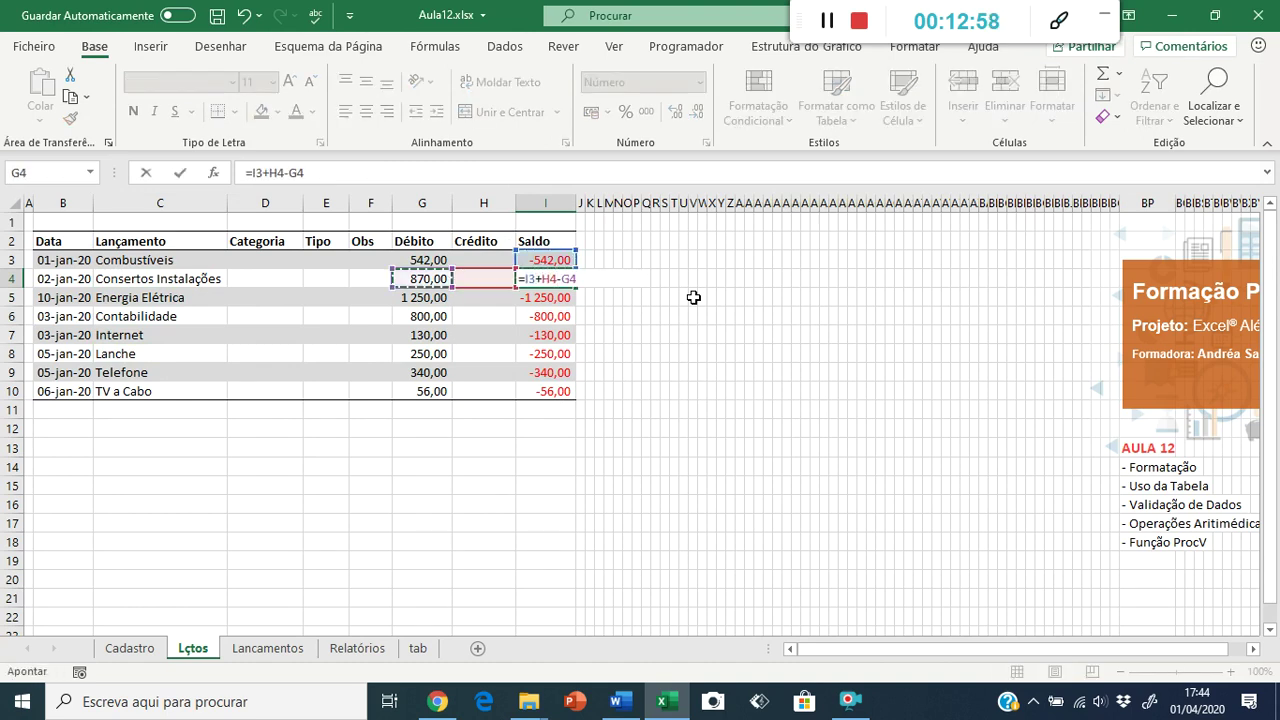
pyautogui.press('Return')
# Step: Copy the running-balance formula from I4 into I5:I10, pasting formulas only
pyautogui.press('Up')
pyautogui.hotkey('ctrl', 'c')
pyautogui.press('Down')
pyautogui.hotkey('shift', 'Down')
pyautogui.hotkey('shift', 'Down')
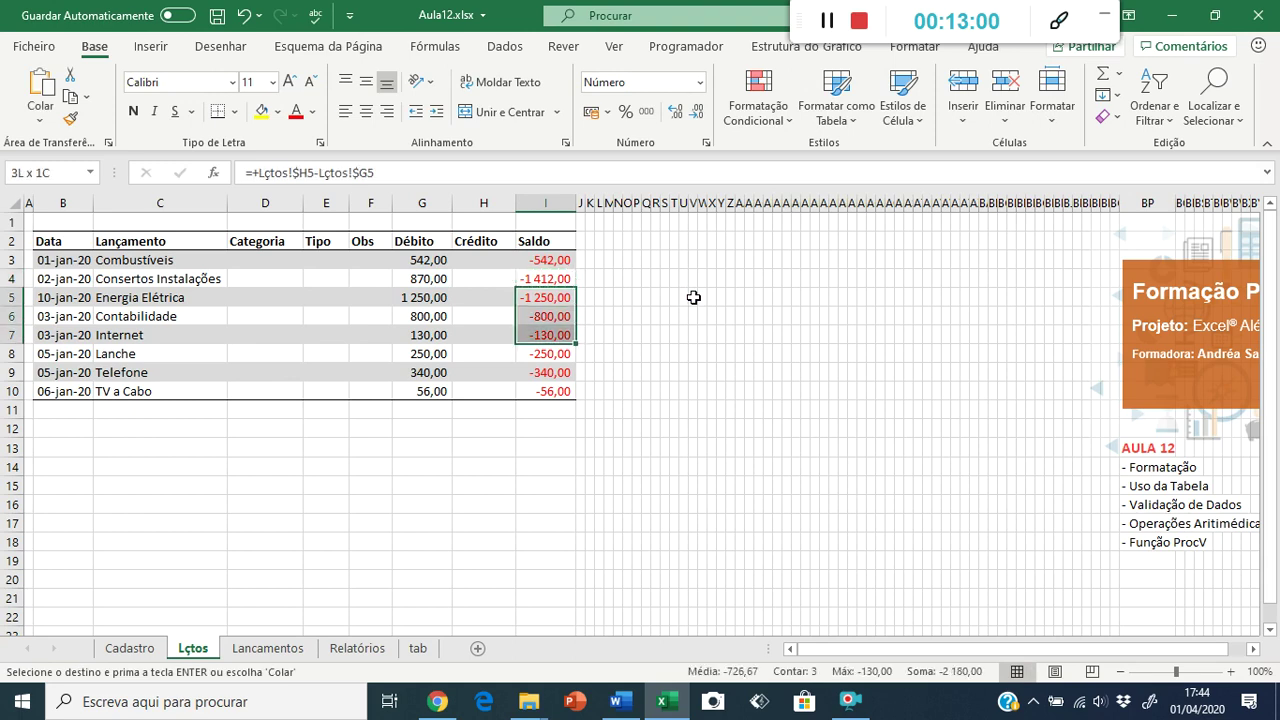
pyautogui.hotkey('shift', 'Down')
pyautogui.hotkey('shift', 'Down')
pyautogui.hotkey('shift', 'Down')
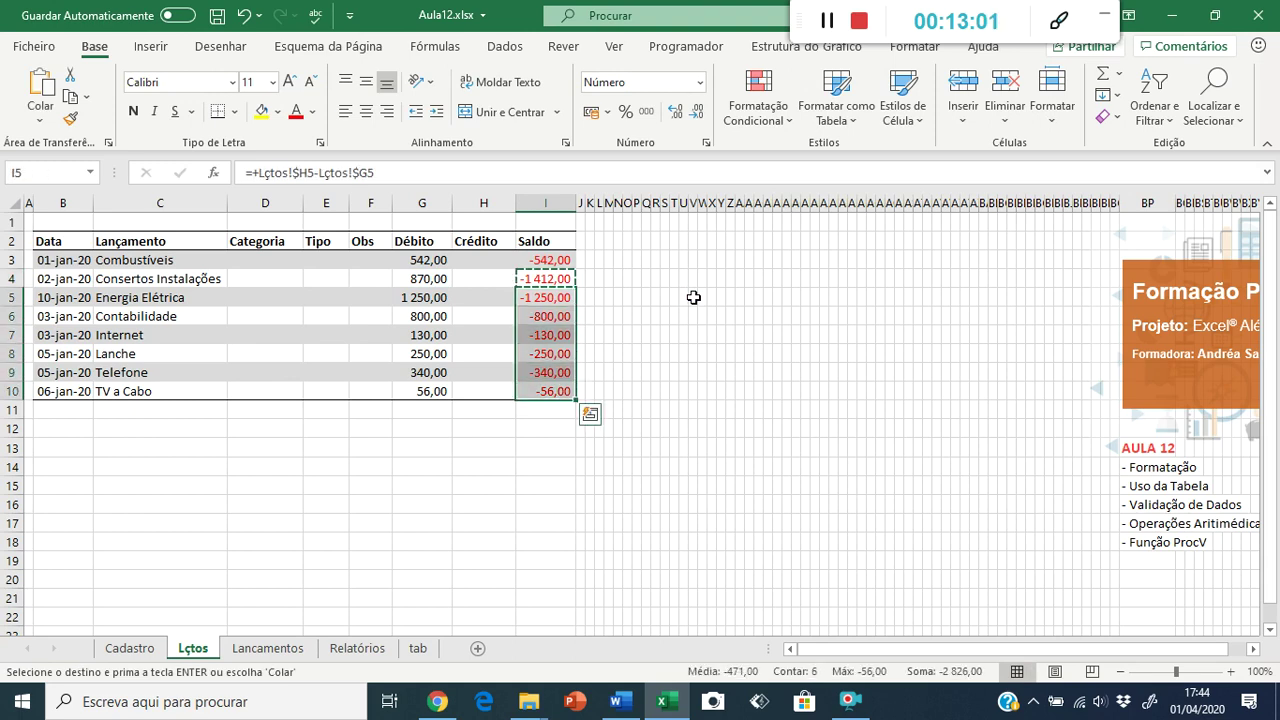
pyautogui.rightClick(557, 299)
pyautogui.click(659, 251)
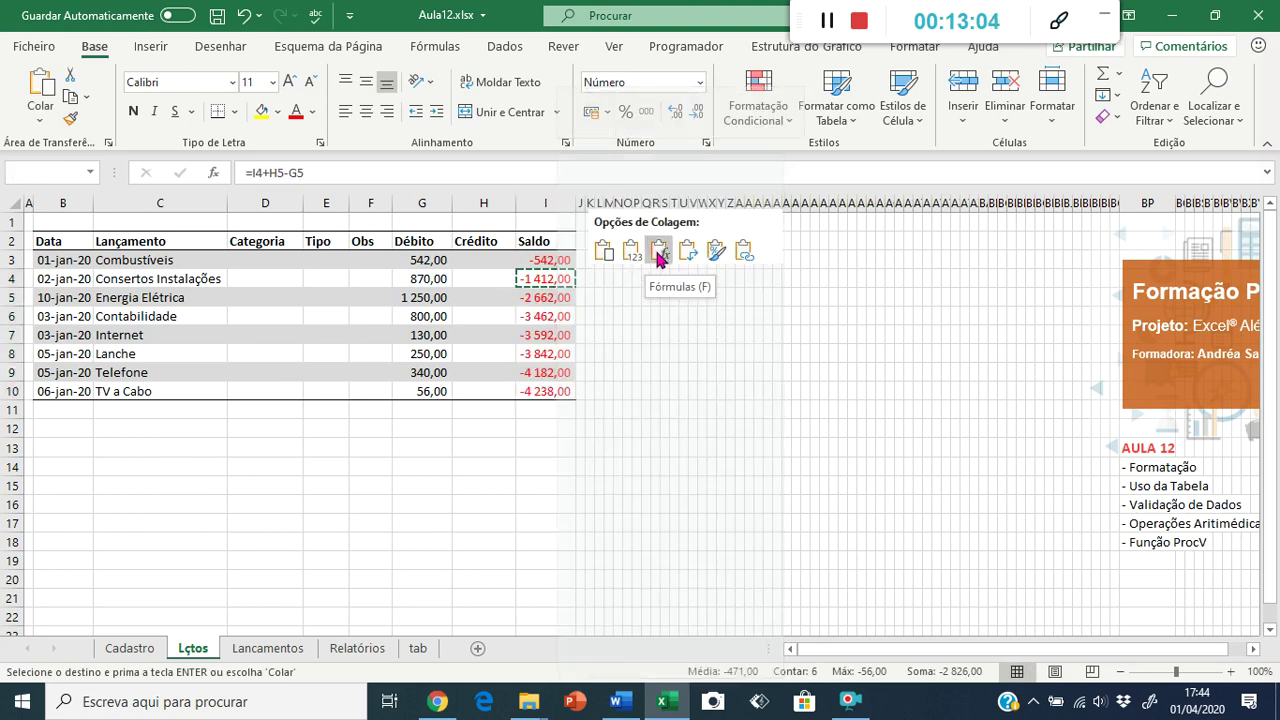
pyautogui.click(430, 293)
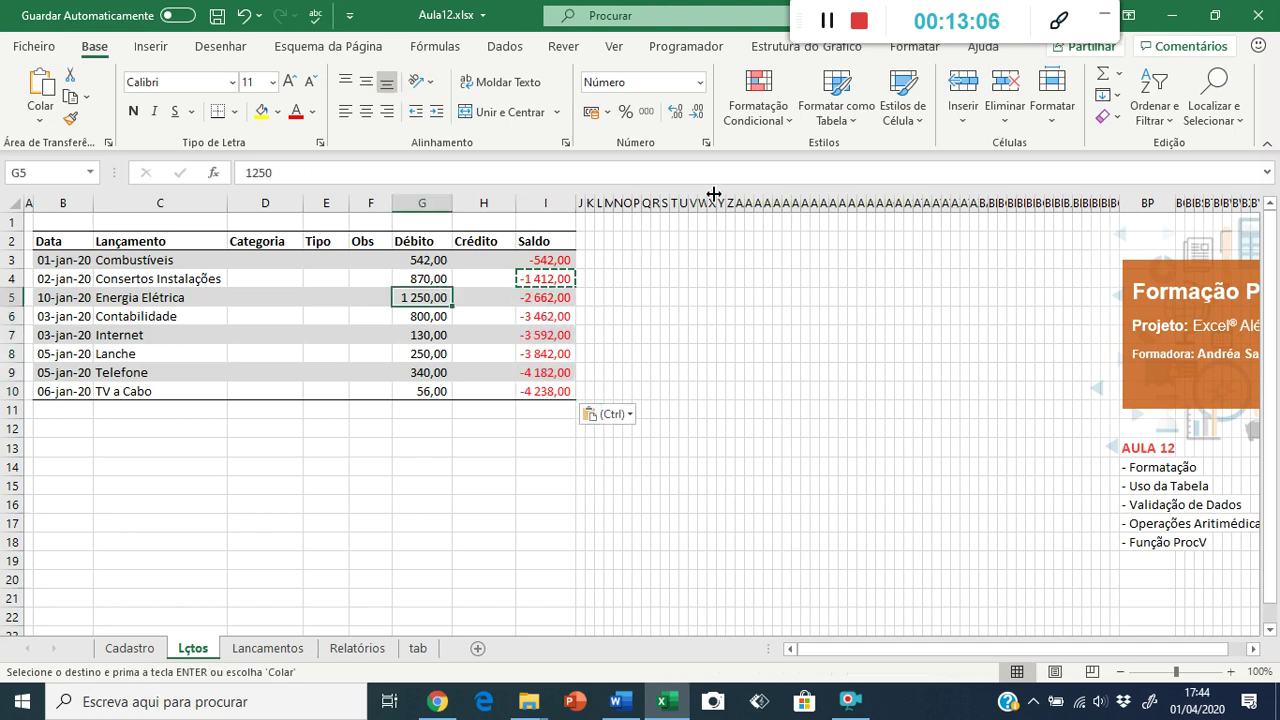
pyautogui.press('Escape')
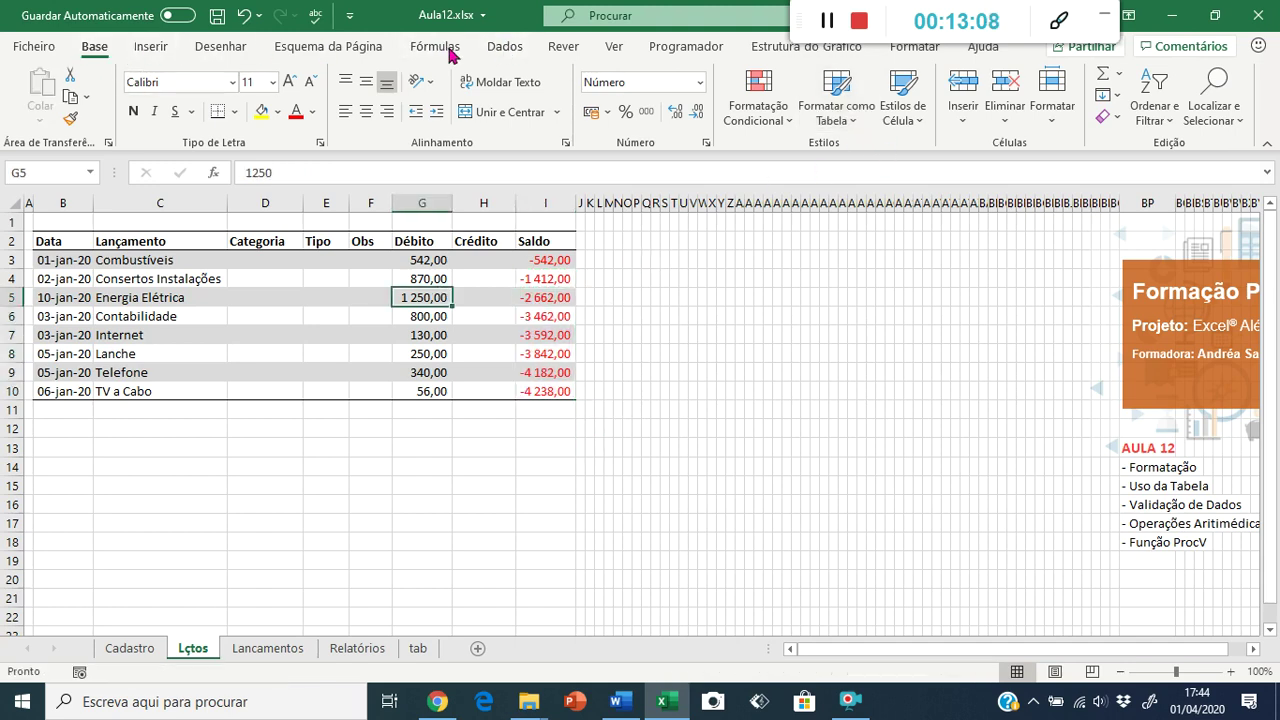
# Step: Create a table with headers from the range $B$2:$I$10
pyautogui.click(152, 48)
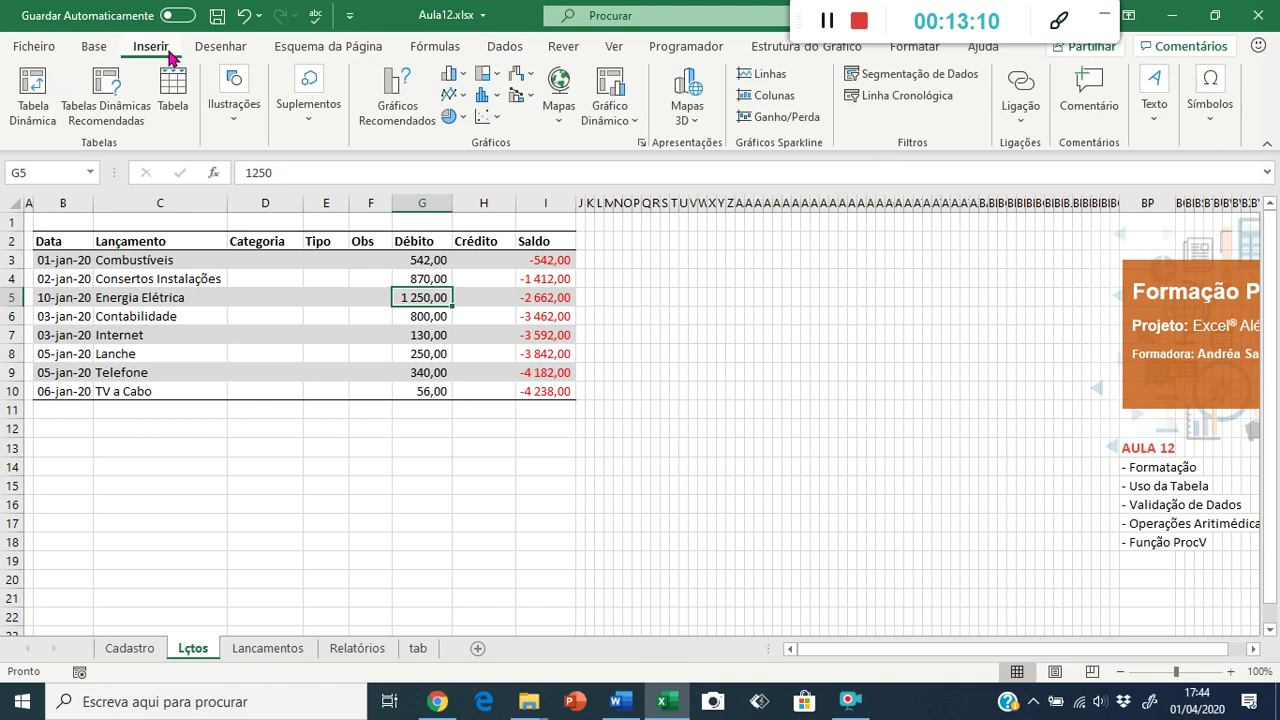
pyautogui.click(172, 112)
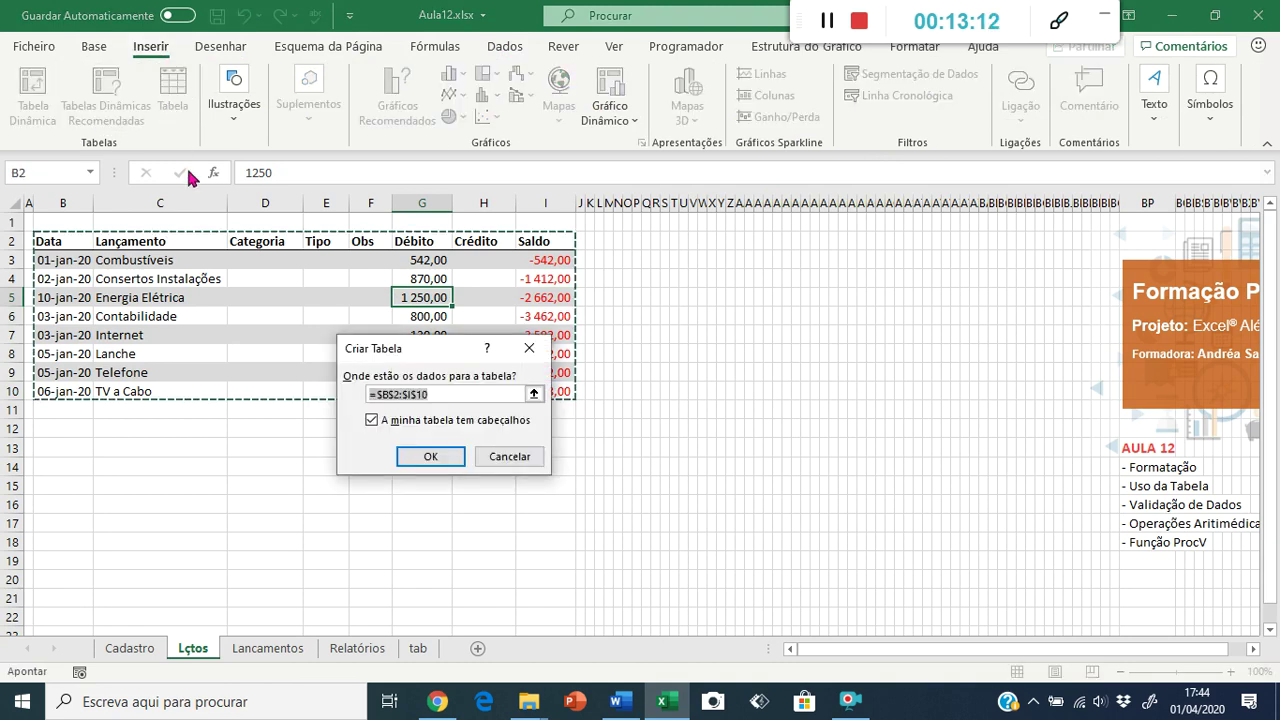
pyautogui.click(418, 460)
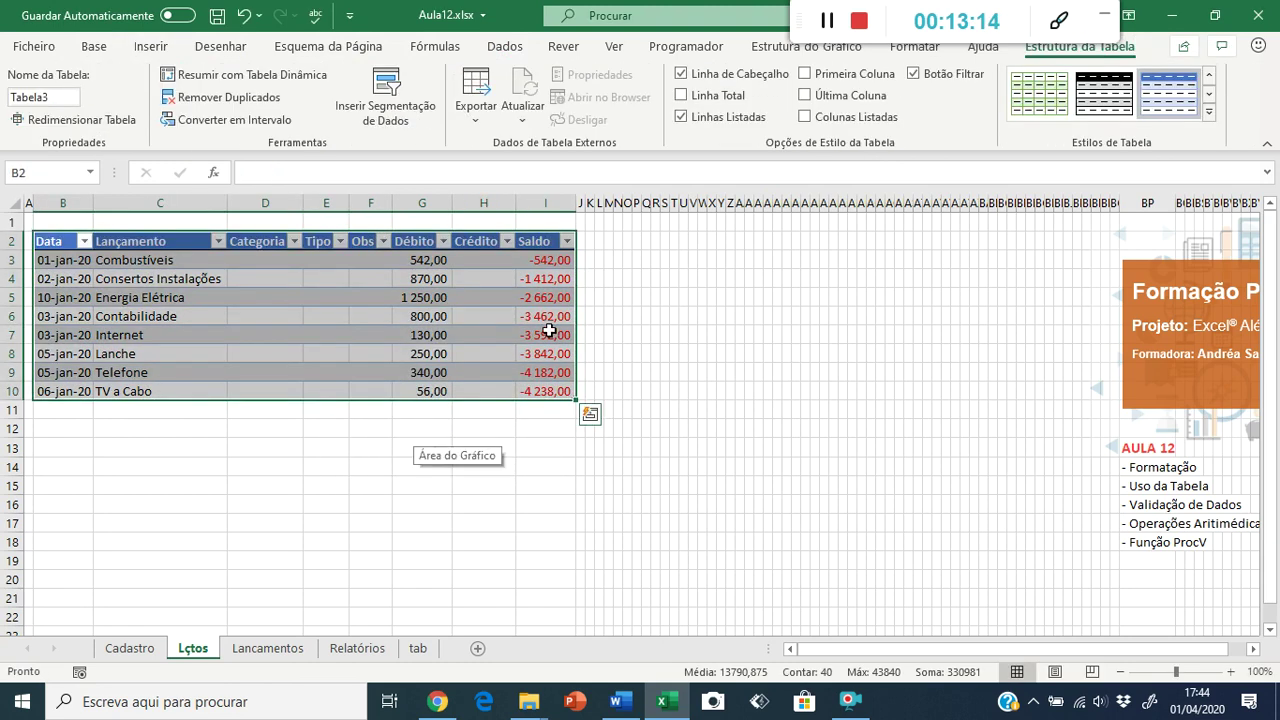
# Step: Check the Saldo formulas in several rows of the recreated table
pyautogui.click(549, 334)
pyautogui.click(543, 281)
pyautogui.click(543, 262)
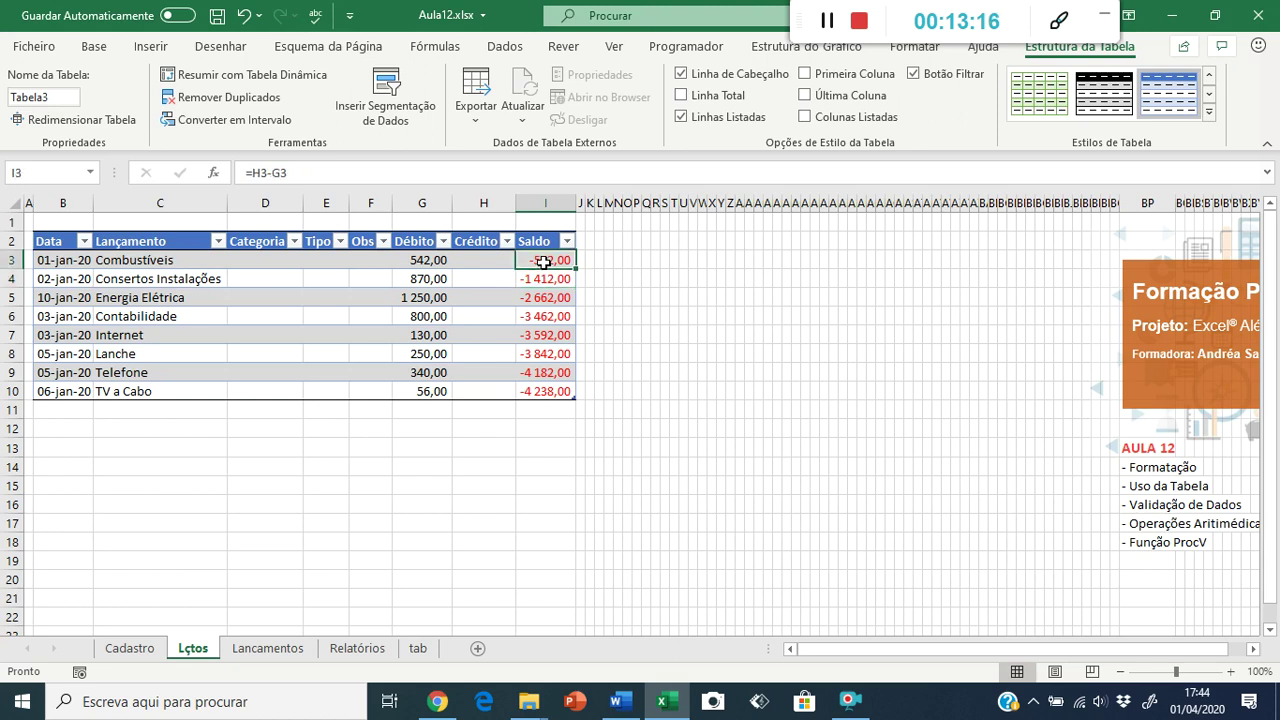
pyautogui.click(540, 297)
pyautogui.click(530, 334)
pyautogui.click(522, 370)
pyautogui.click(410, 340)
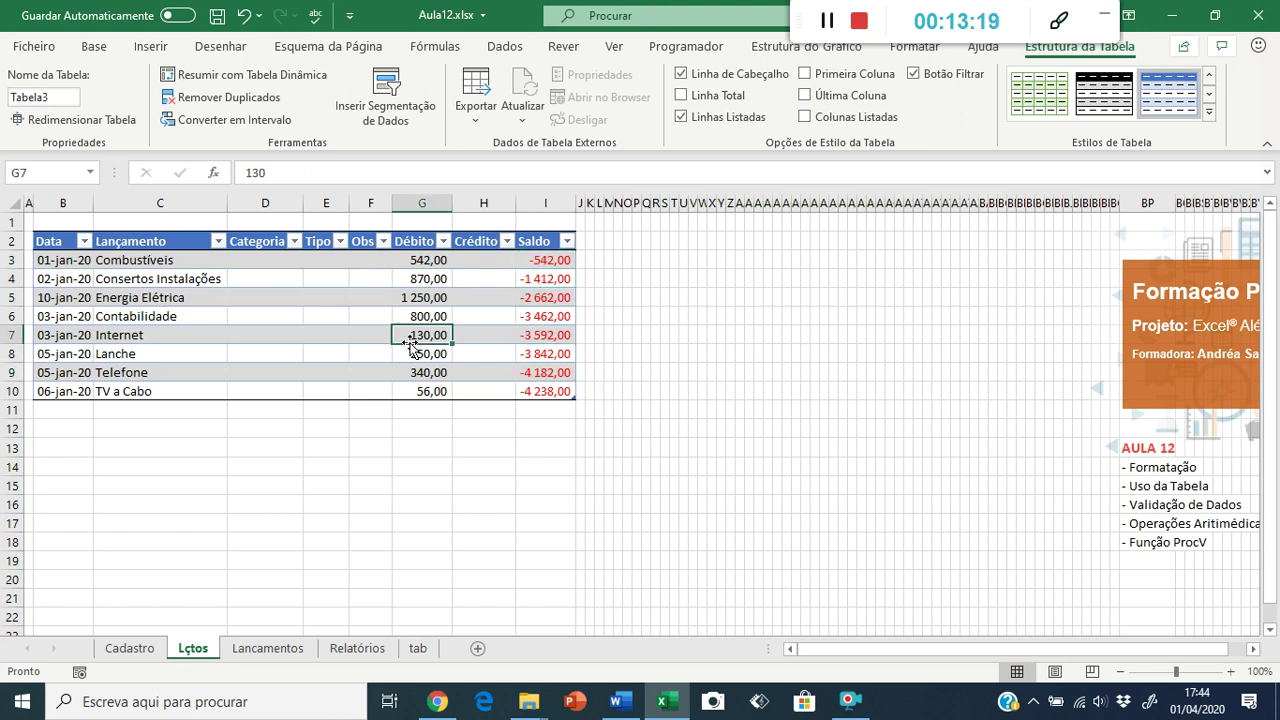
pyautogui.click(351, 313)
# Step: Add a new table row below the TV a Cabo entry and check the Saldo formulas from I11 up to I3
pyautogui.click(530, 394)
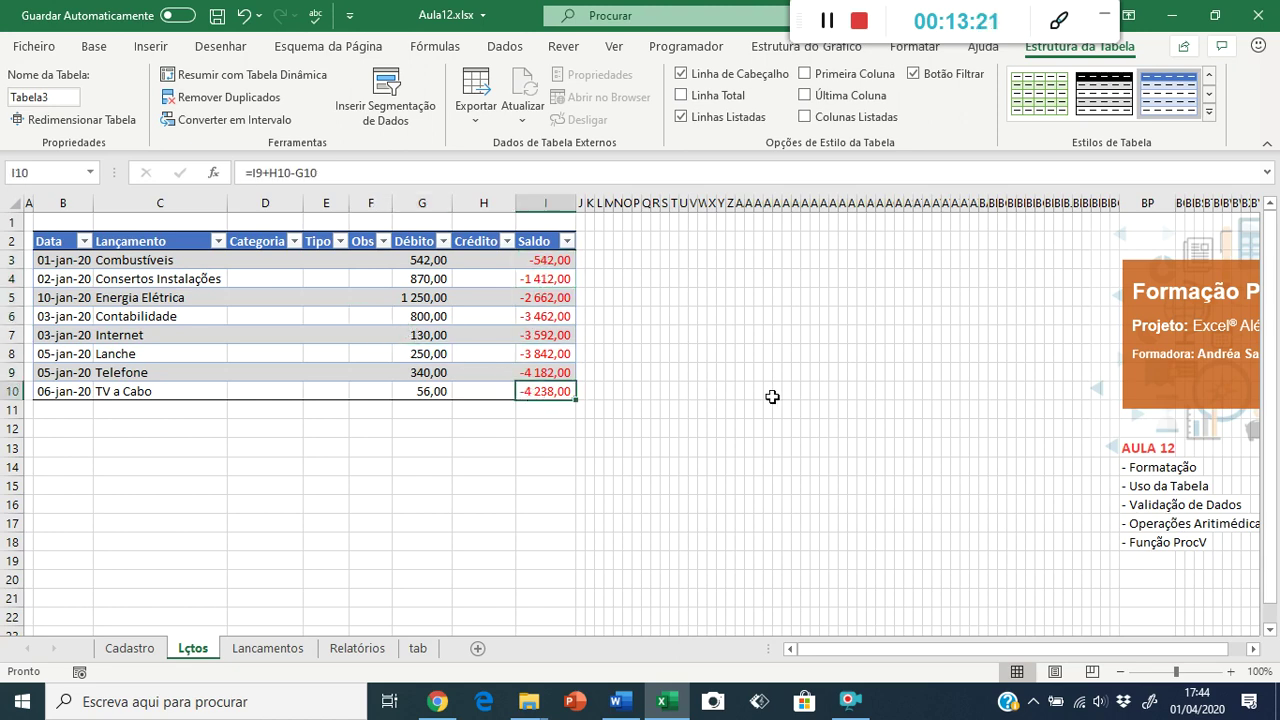
pyautogui.press('Tab')
pyautogui.click(548, 410)
pyautogui.click(540, 372)
pyautogui.click(542, 336)
pyautogui.click(538, 317)
pyautogui.click(540, 297)
pyautogui.click(540, 279)
pyautogui.click(539, 261)
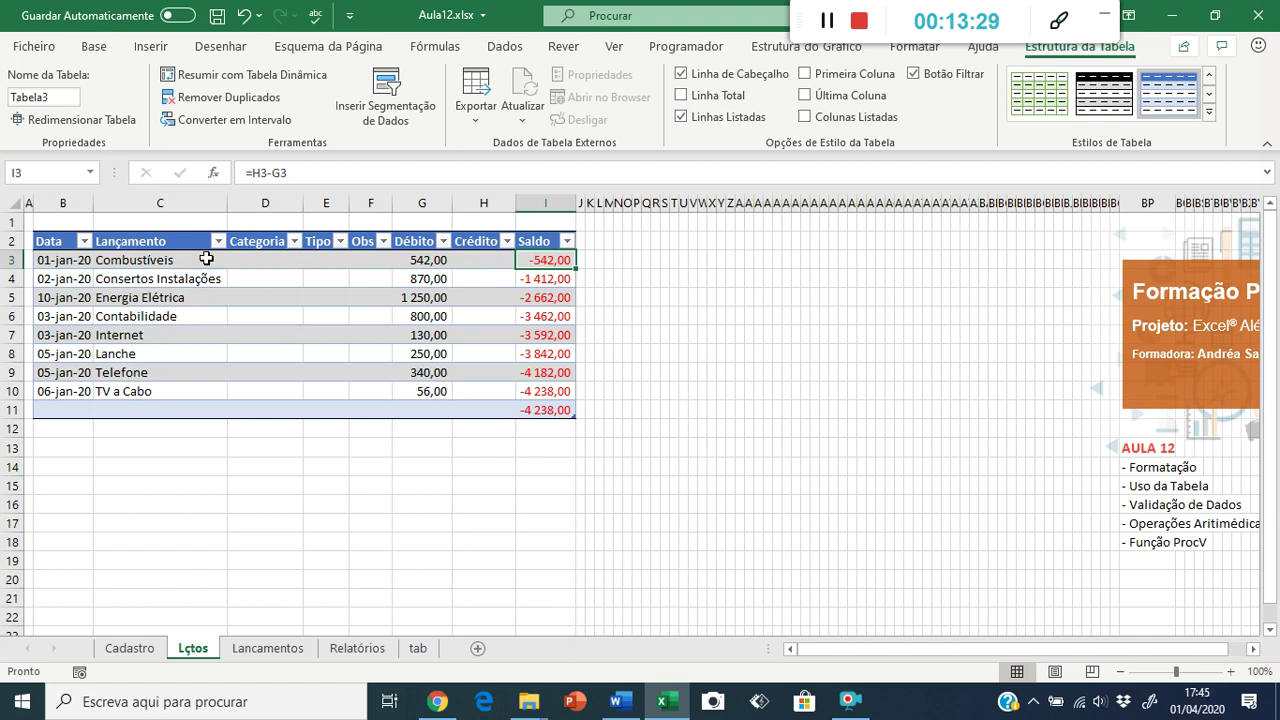
# Step: Apply the table style with a black header row and black row lines to the Lçtos table
pyautogui.click(163, 256)
pyautogui.click(1118, 124)
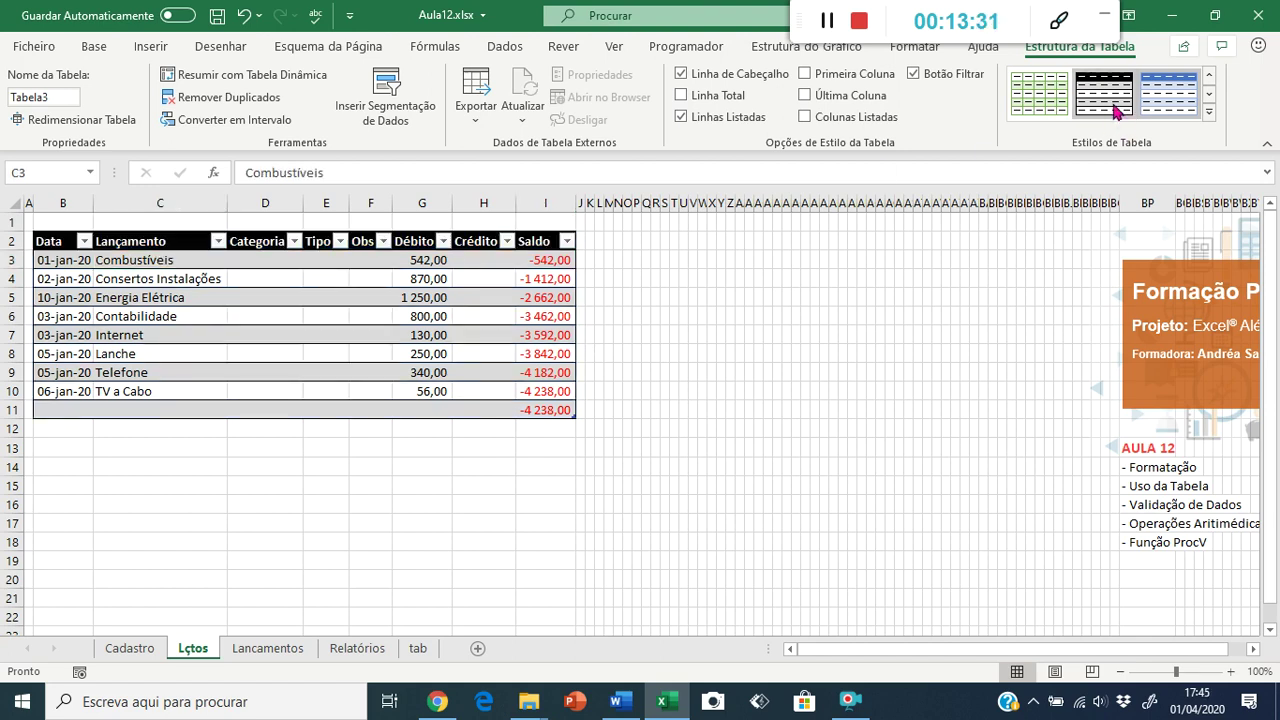
# Step: Enter 0-1-20 as the date in row 11 and choose Diária Dinheiro as its Lançamento
pyautogui.click(70, 408)
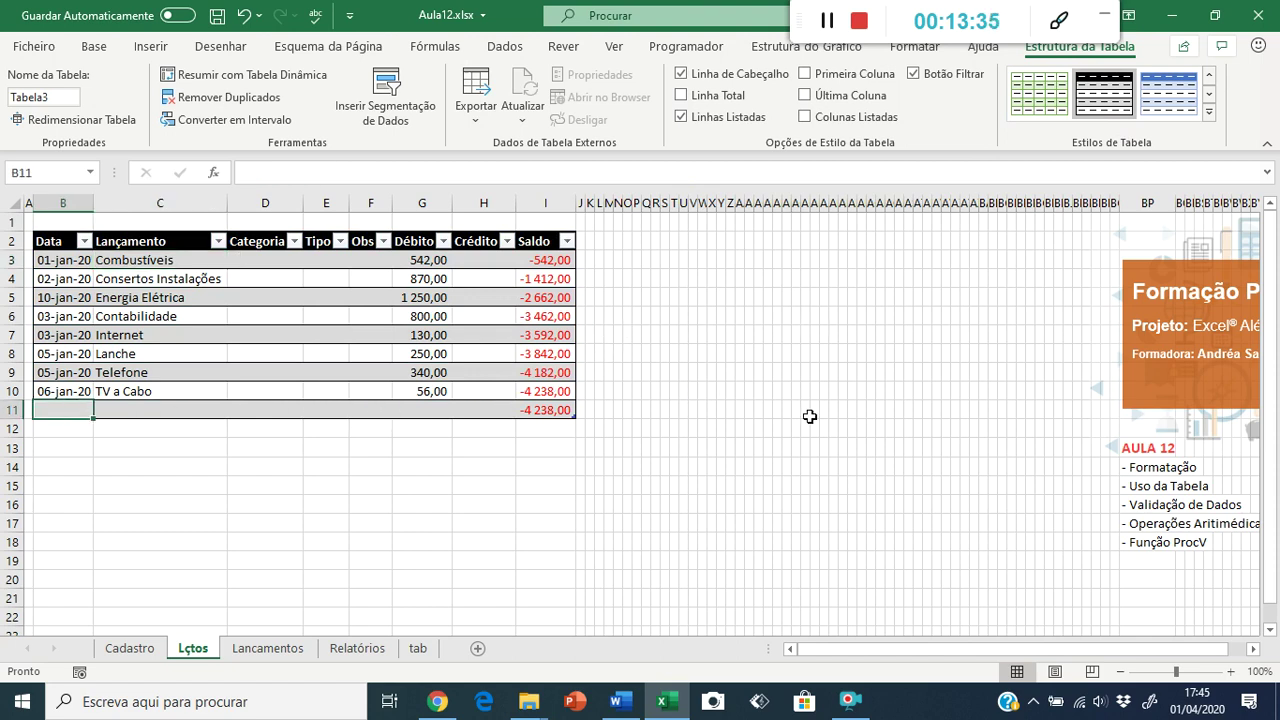
pyautogui.write('0')
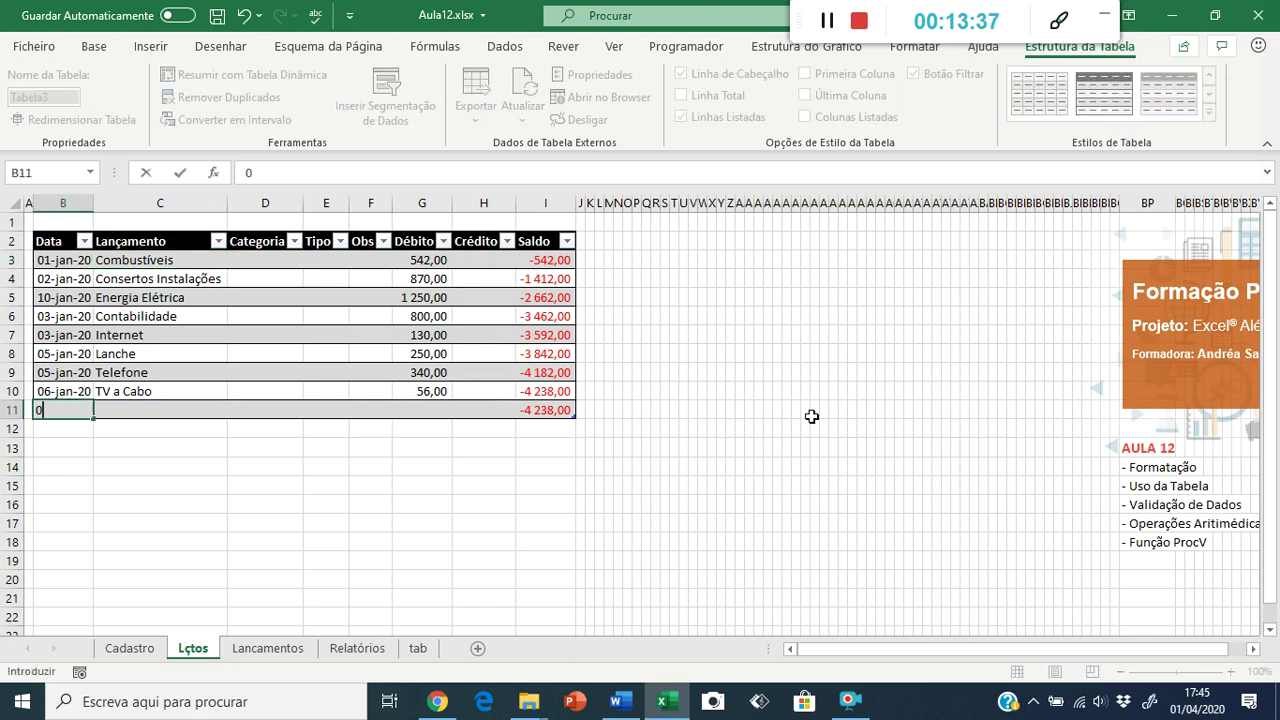
pyautogui.write('-1-20')
pyautogui.press('Tab')
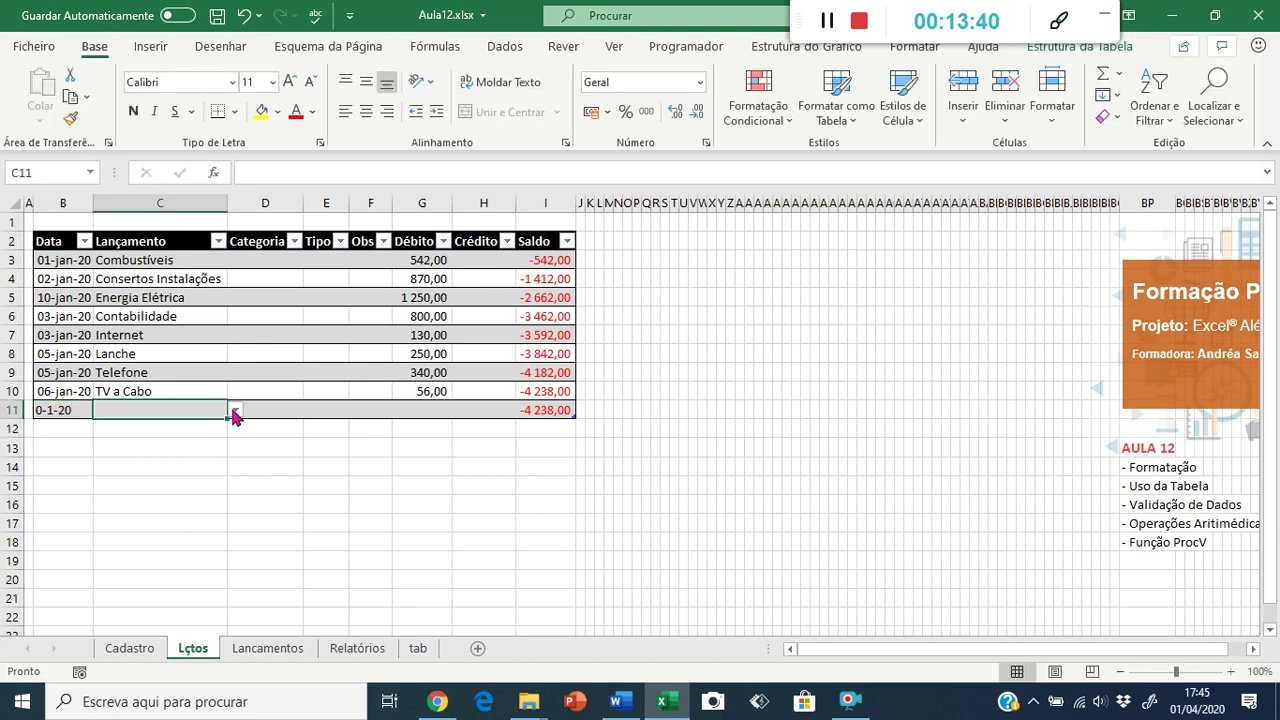
pyautogui.click(236, 411)
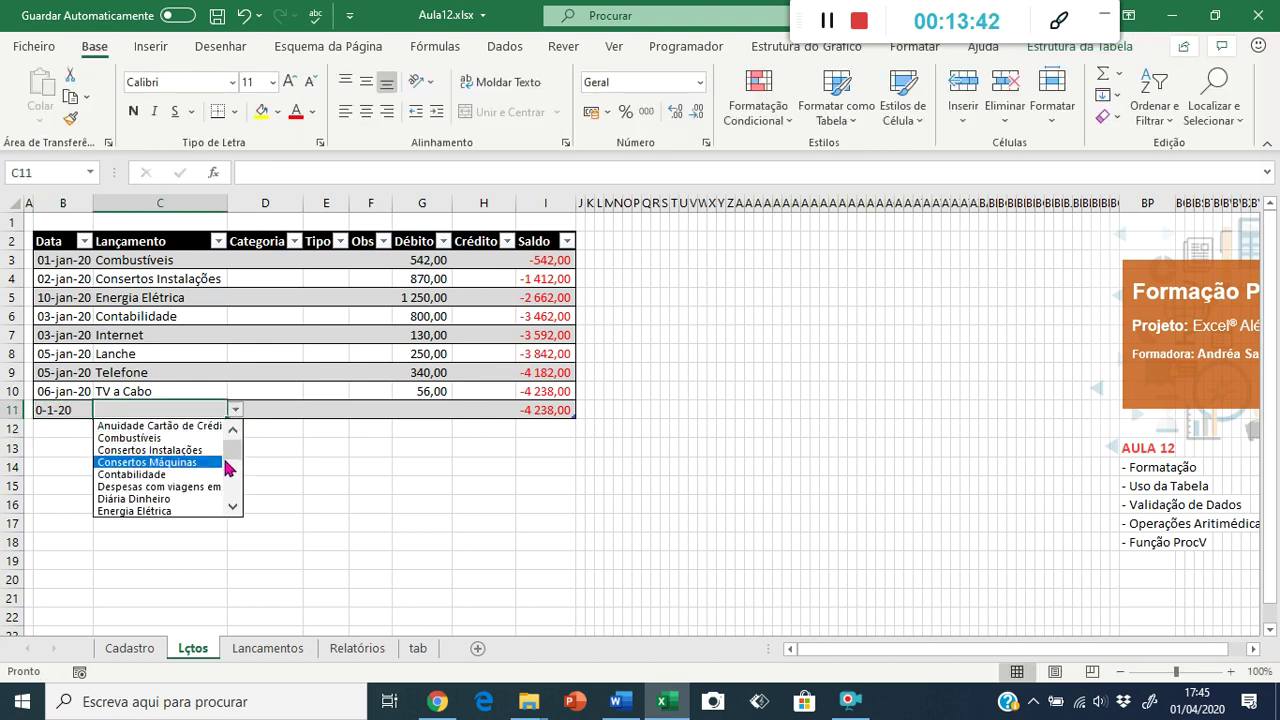
pyautogui.click(190, 500)
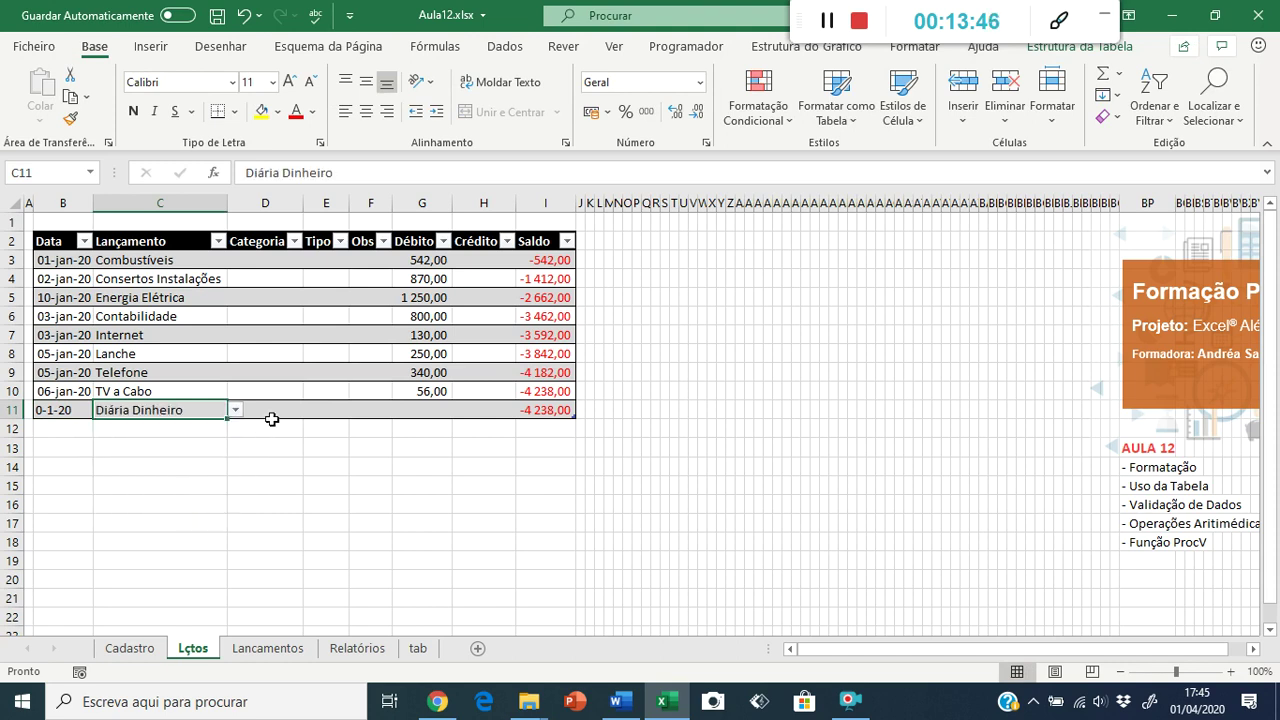
# Step: Enter a Crédito of 5300 for the Diária Dinheiro entry
pyautogui.click(462, 410)
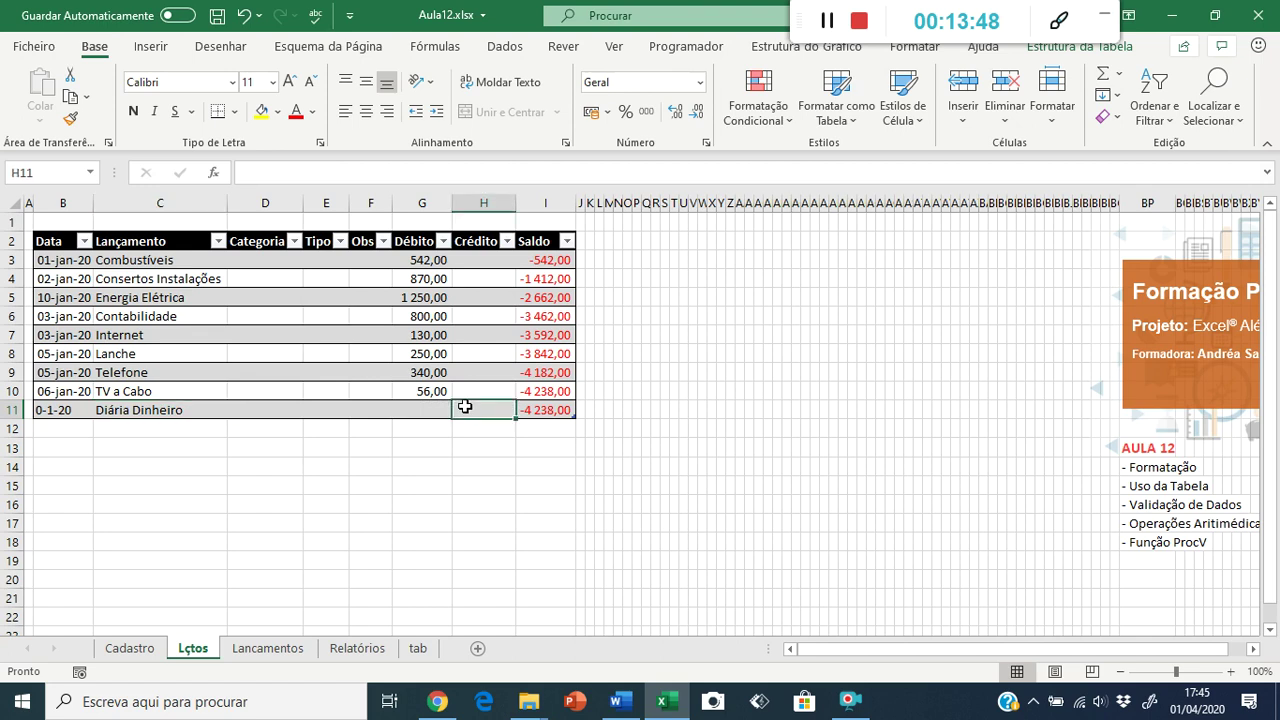
pyautogui.write('5300')
pyautogui.press('Return')
pyautogui.press('Up')
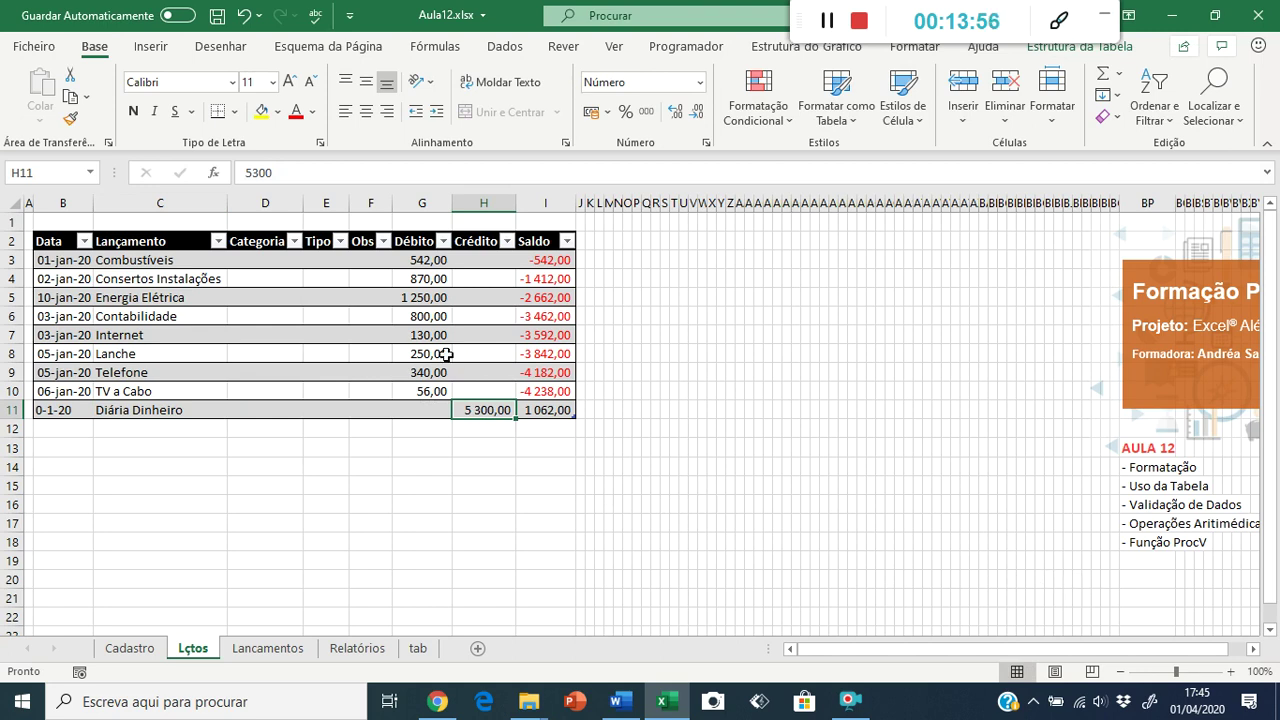
# Step: Set the Débito of Contabilidade to 850 and that of Internet to 118
pyautogui.click(415, 318)
pyautogui.write('850')
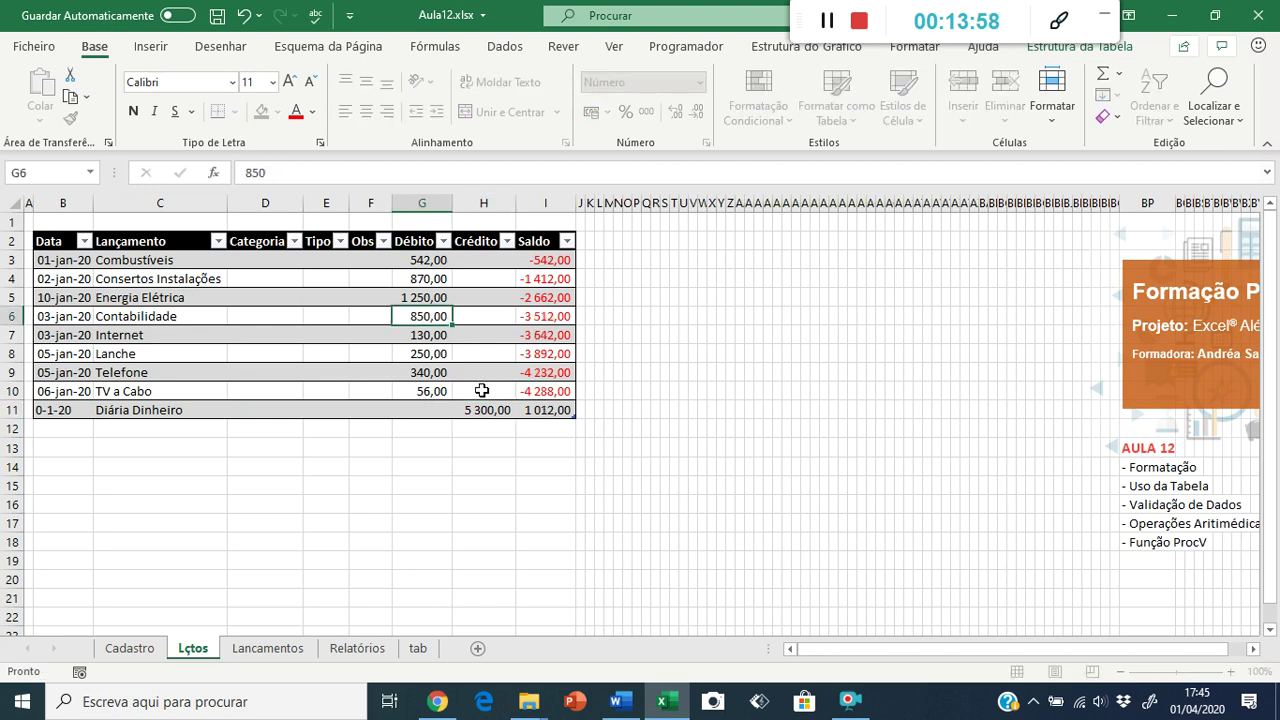
pyautogui.press('Return')
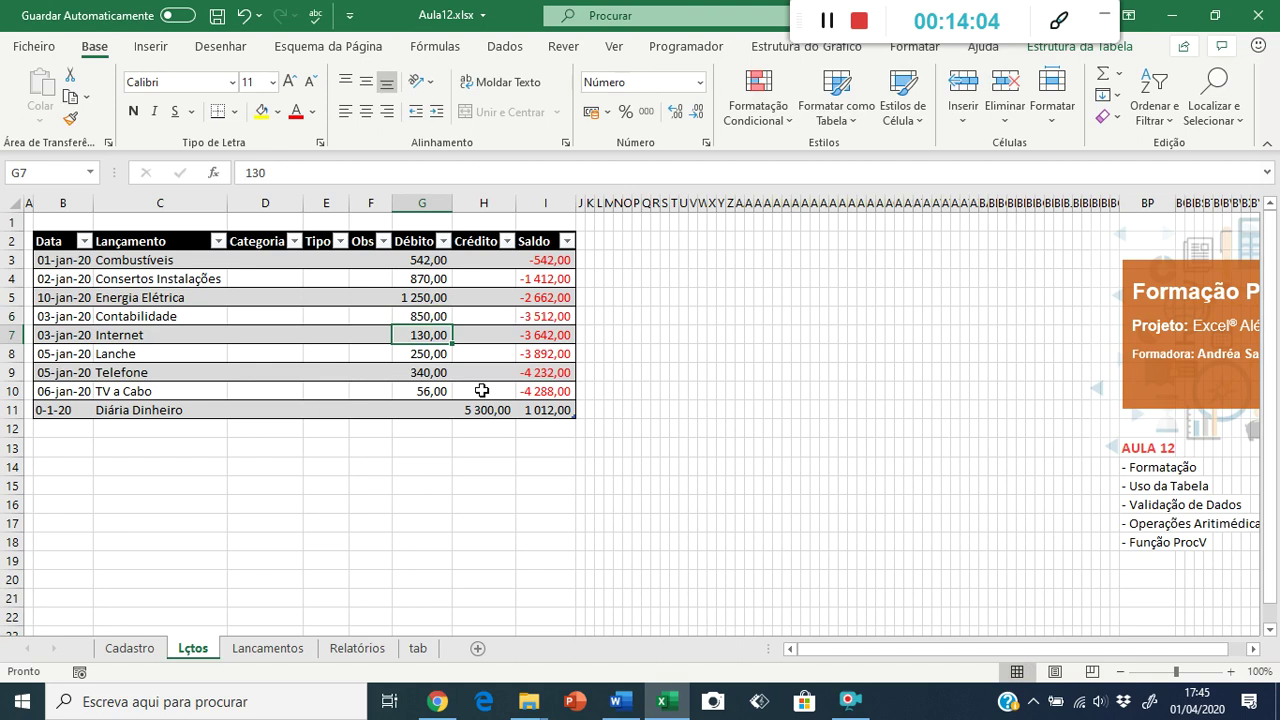
pyautogui.write('118')
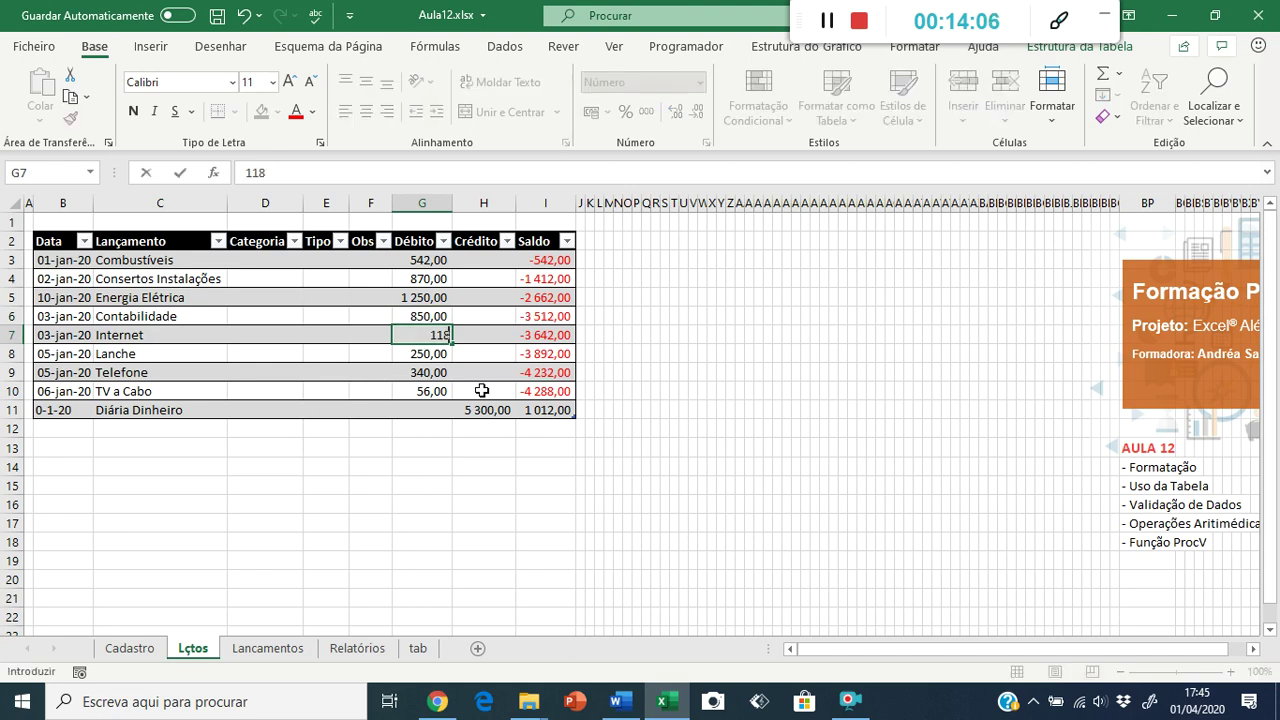
pyautogui.press('Return')
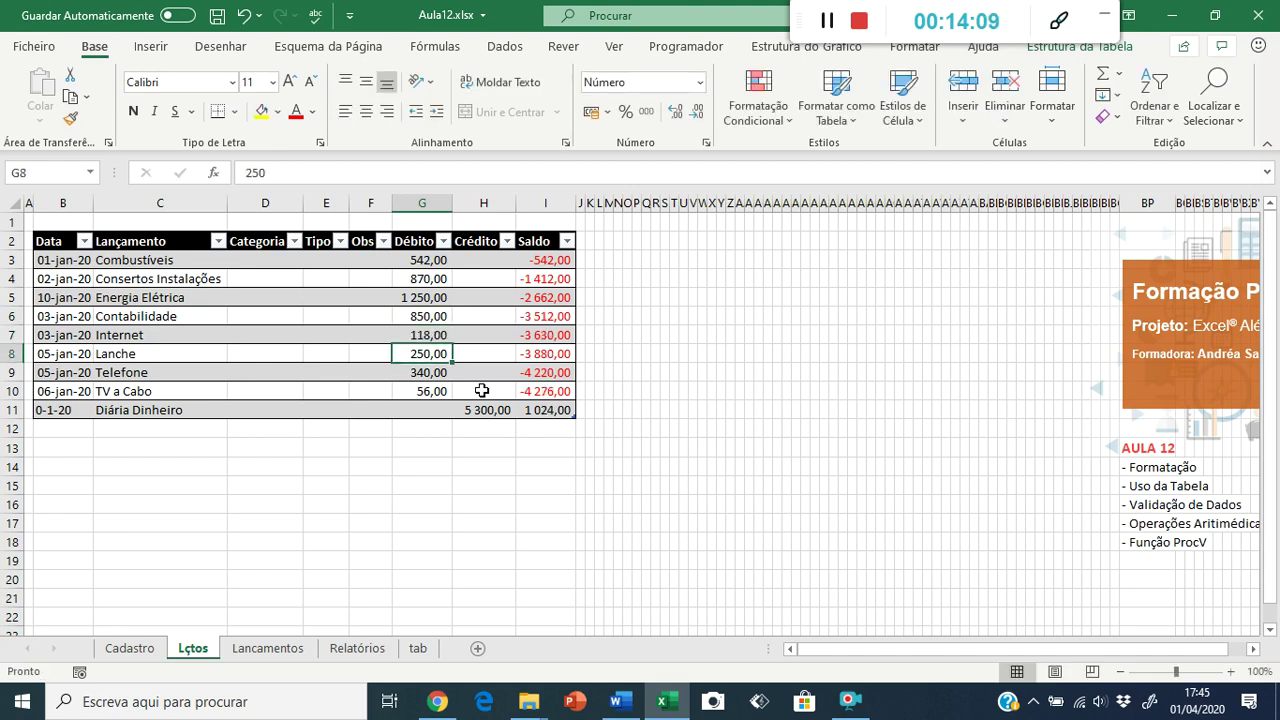
# Step: Try Débito values of 65, 75, 70 and 60 for the TV a Cabo entry
pyautogui.press('Return')
pyautogui.press('Return')
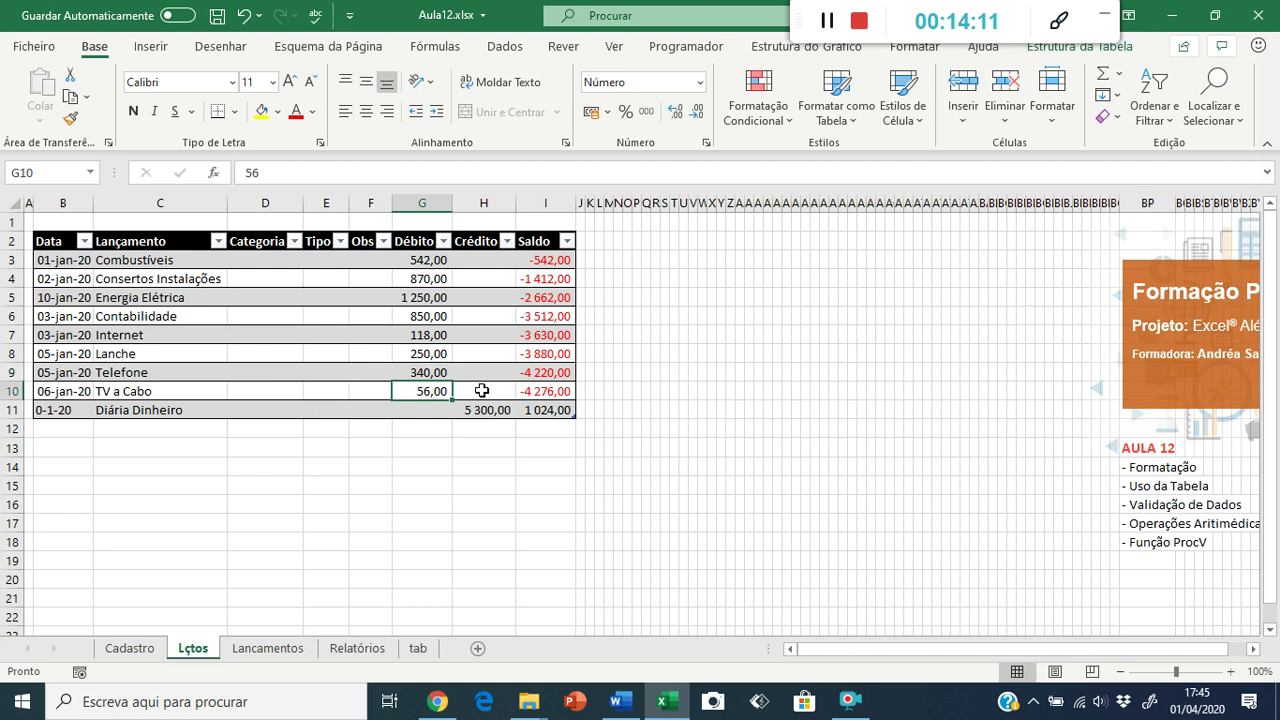
pyautogui.write('65')
pyautogui.press('Return')
pyautogui.press('Right')
pyautogui.press('Up')
pyautogui.press('Left')
pyautogui.write('75')
pyautogui.press('Return')
pyautogui.press('Up')
pyautogui.write('70')
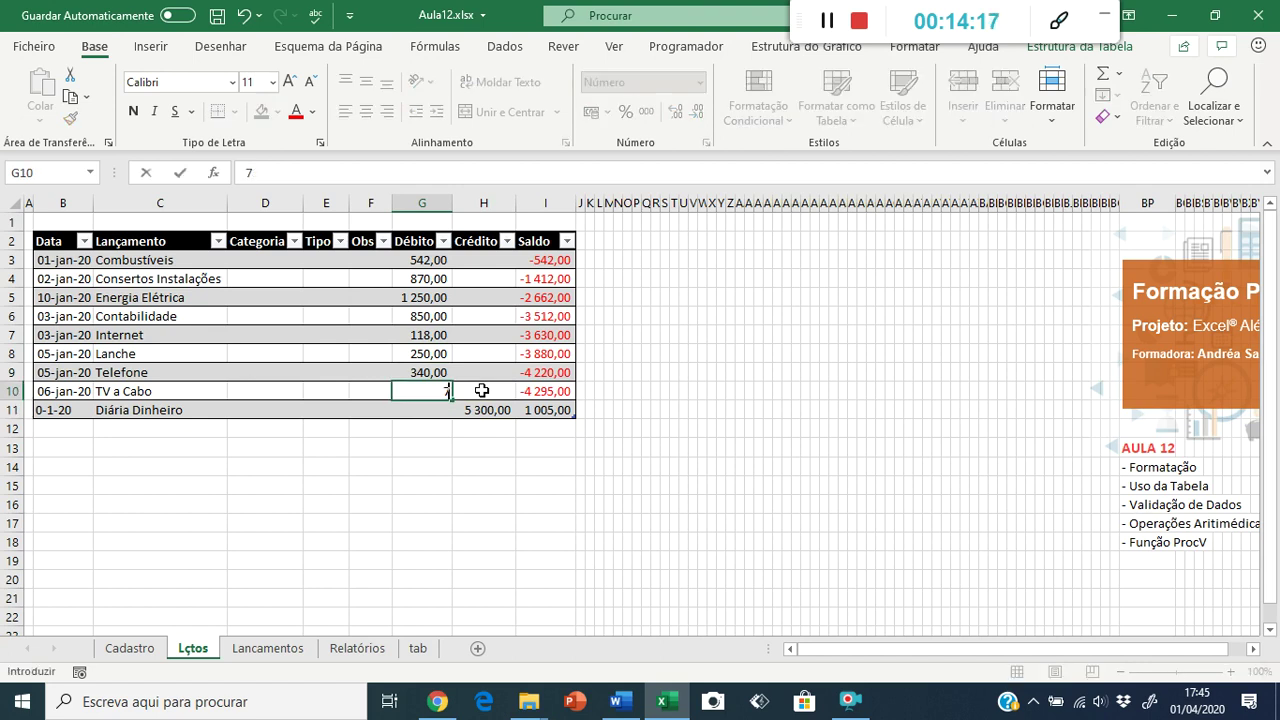
pyautogui.press('Return')
pyautogui.press('Up')
pyautogui.write('60')
pyautogui.press('Return')
# Step: Set the Débito of the TV a Cabo entry to 80
pyautogui.press('Up')
pyautogui.write('80')
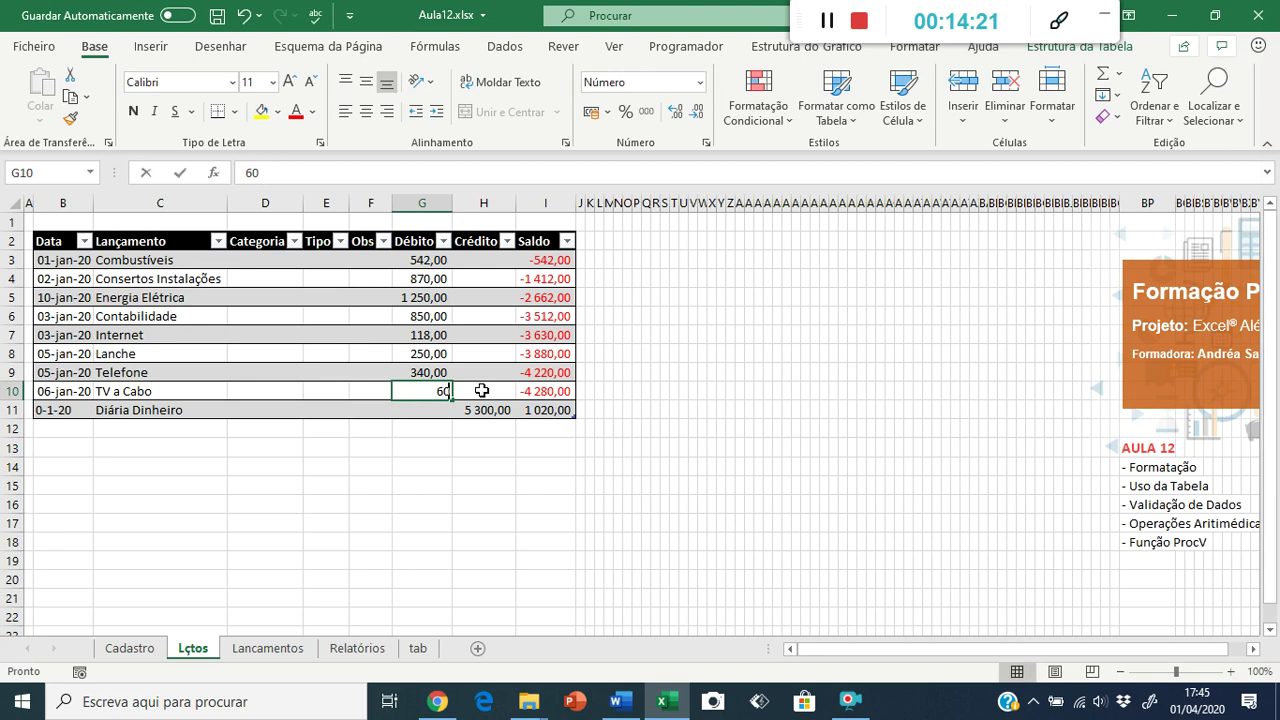
pyautogui.press('Return')
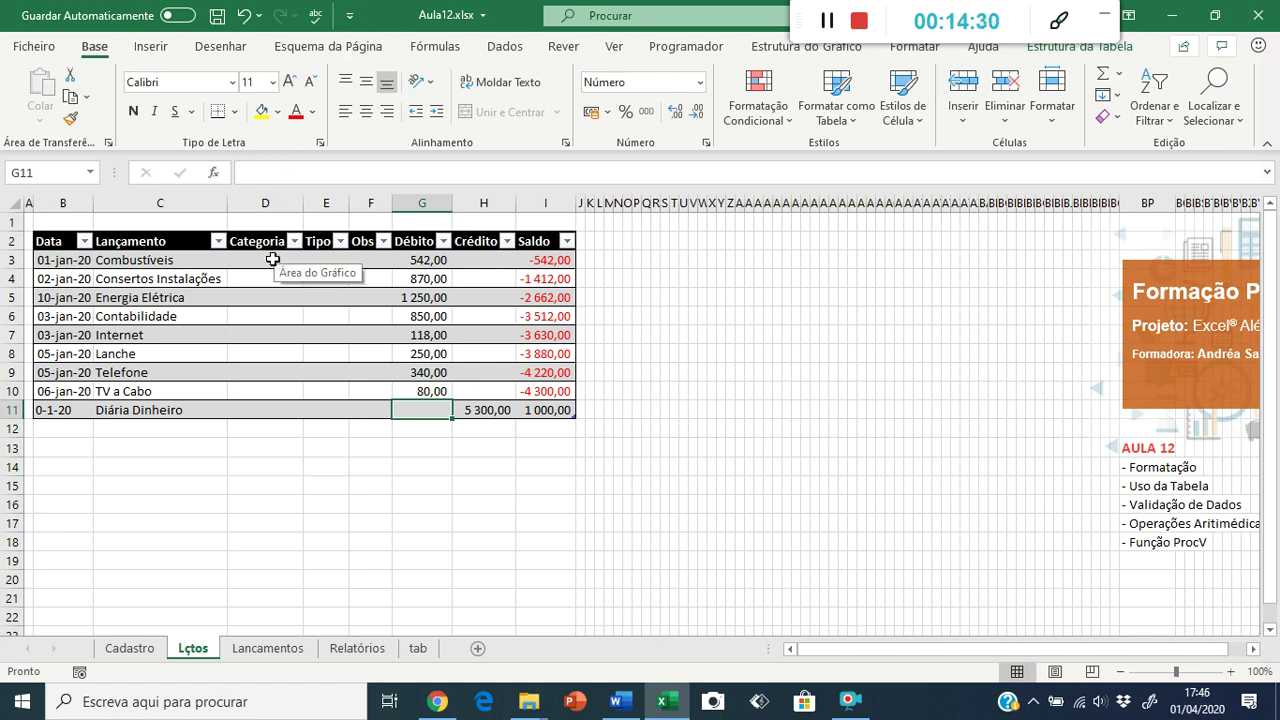
# Step: Look over the Lançamento register on the Cadastro sheet, return to the Lçtos sheet and save the workbook
pyautogui.click(330, 258)
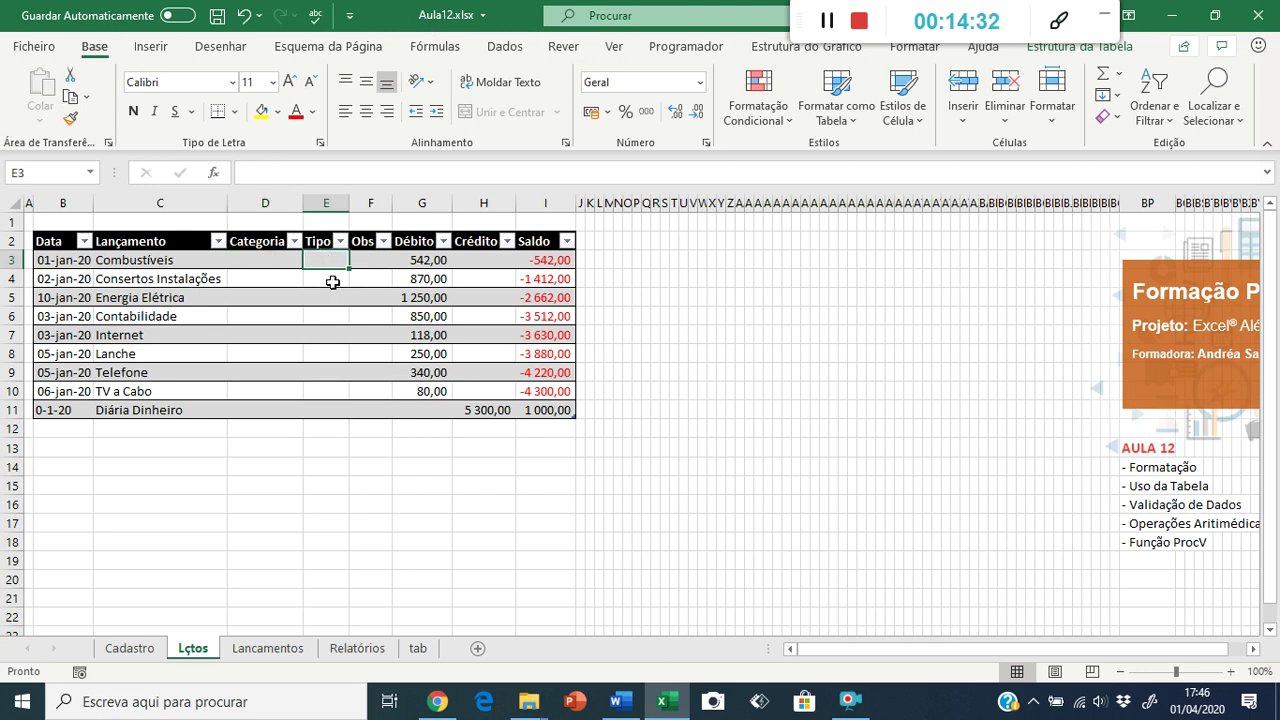
pyautogui.click(118, 650)
pyautogui.click(208, 390)
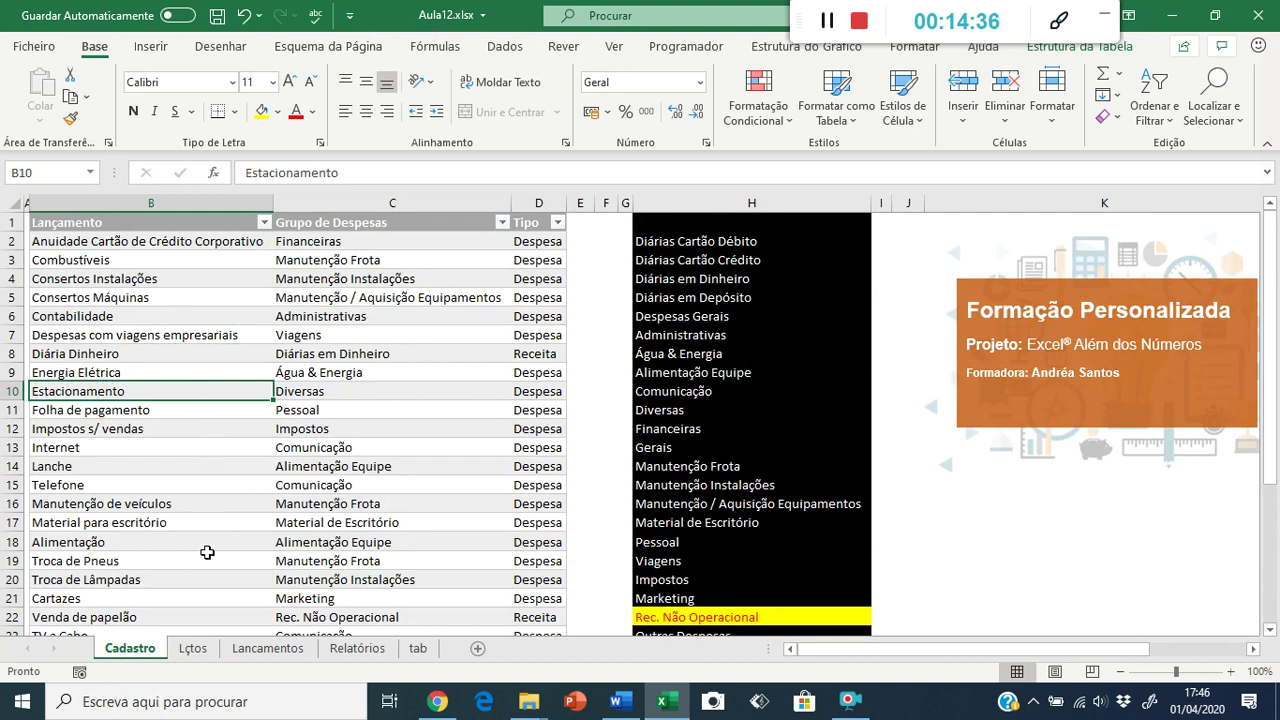
pyautogui.click(192, 648)
pyautogui.click(298, 336)
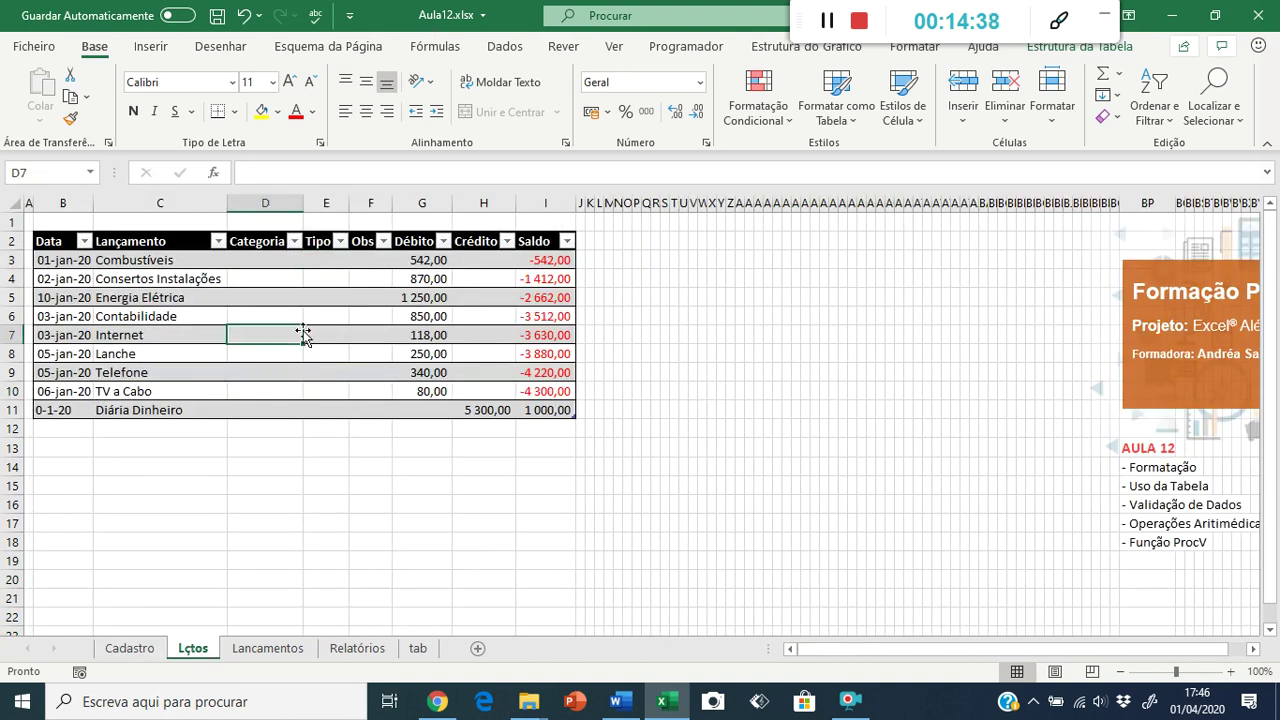
pyautogui.click(375, 298)
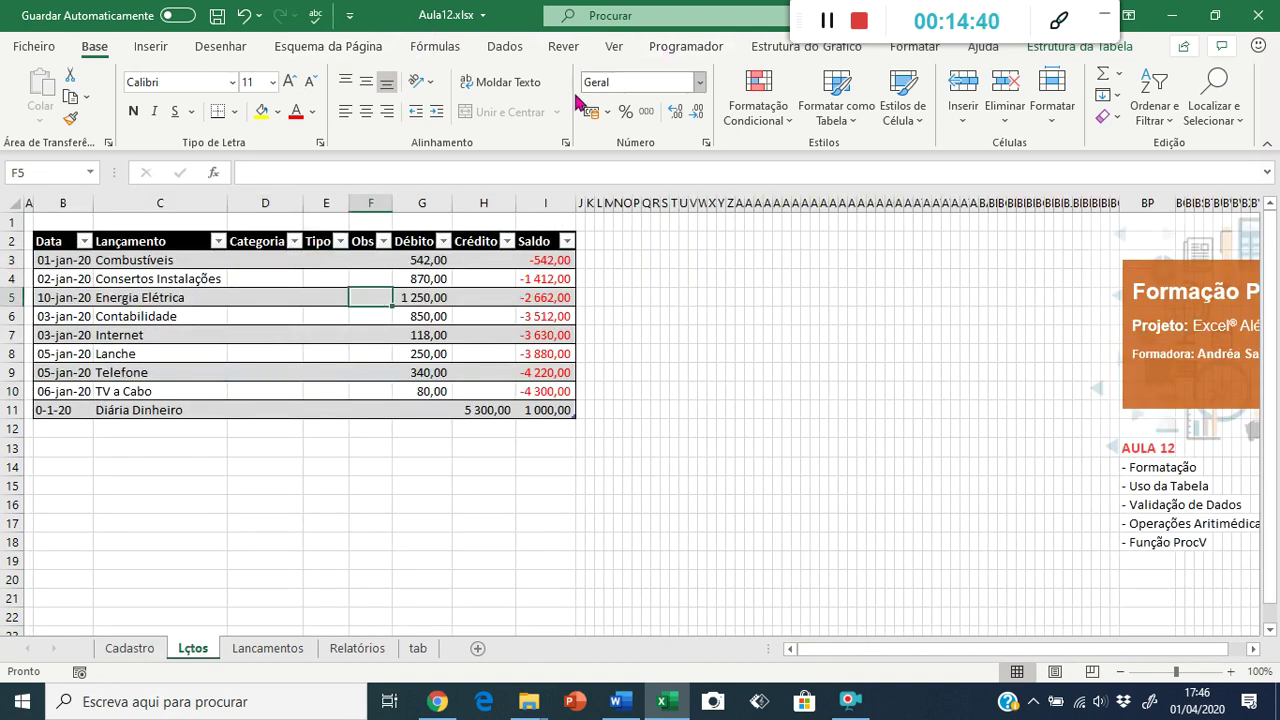
pyautogui.click(221, 24)
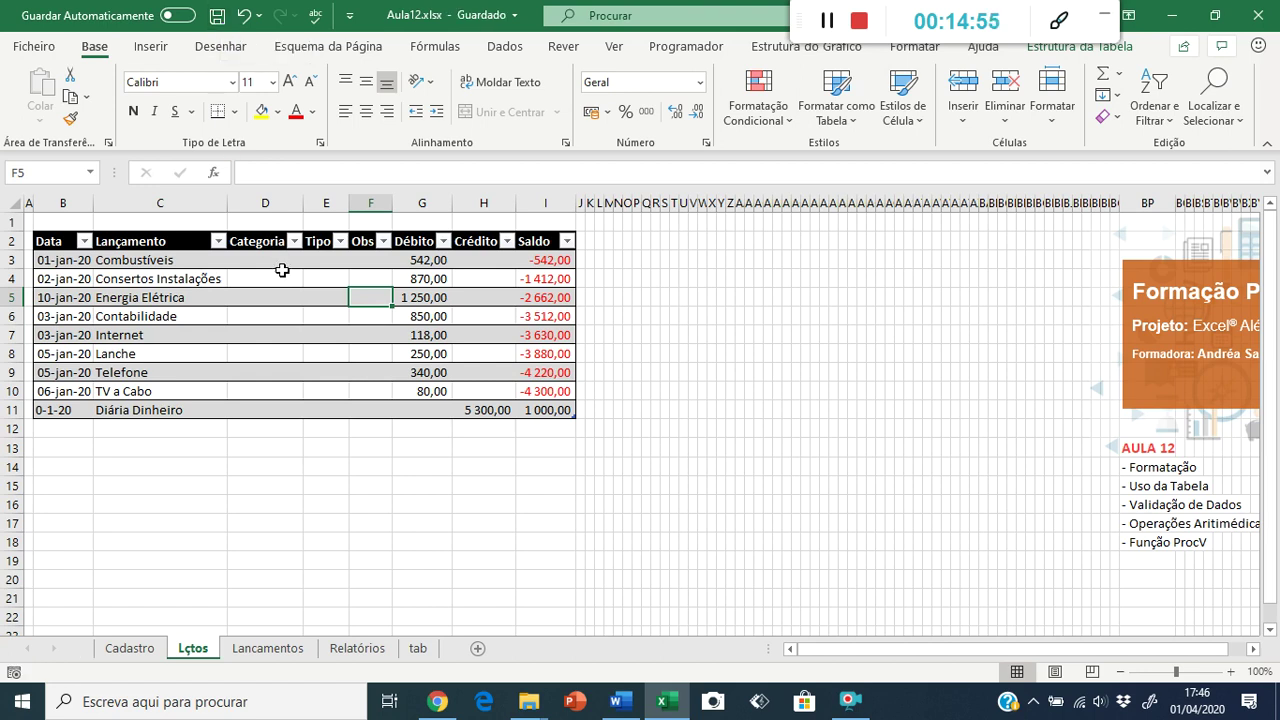
# Step: Examine the empty and filled cells of rows 5 to 11 in the Lçtos table and the Saldo formula in I11
pyautogui.click(297, 304)
pyautogui.click(299, 321)
pyautogui.click(366, 316)
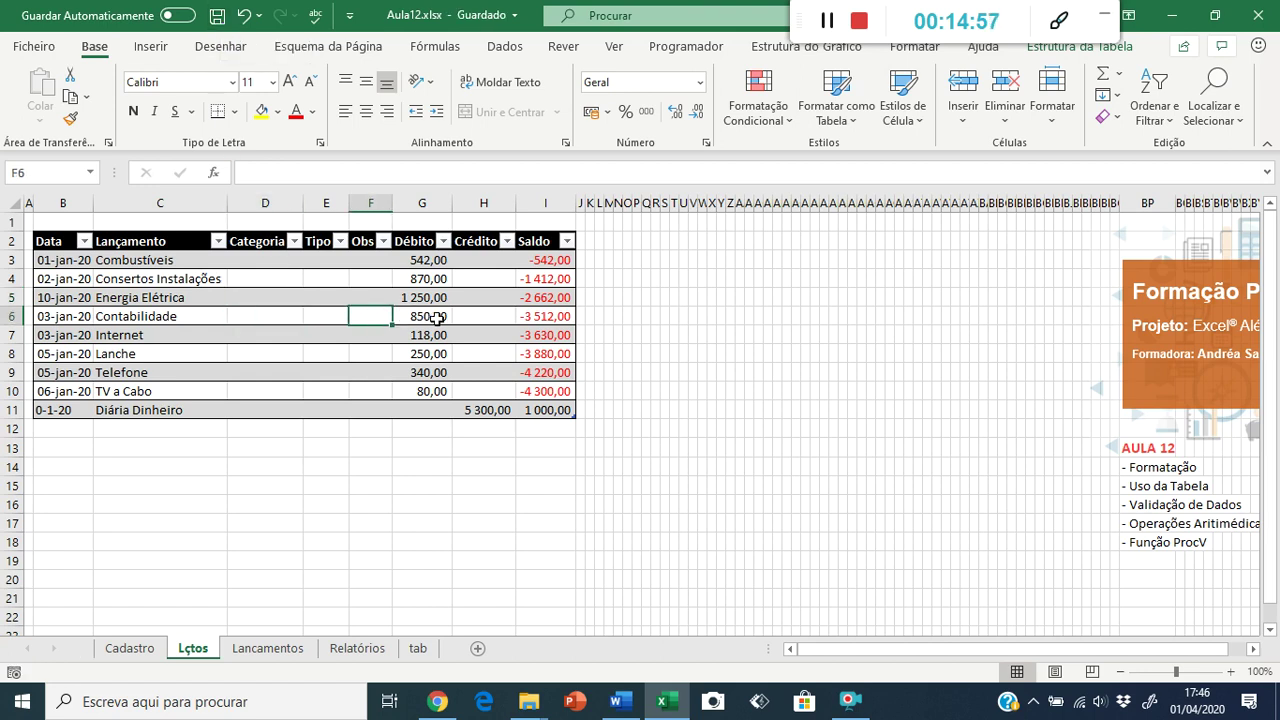
pyautogui.click(437, 317)
pyautogui.click(474, 319)
pyautogui.click(485, 336)
pyautogui.click(483, 350)
pyautogui.click(496, 390)
pyautogui.click(445, 409)
pyautogui.click(488, 408)
pyautogui.click(553, 406)
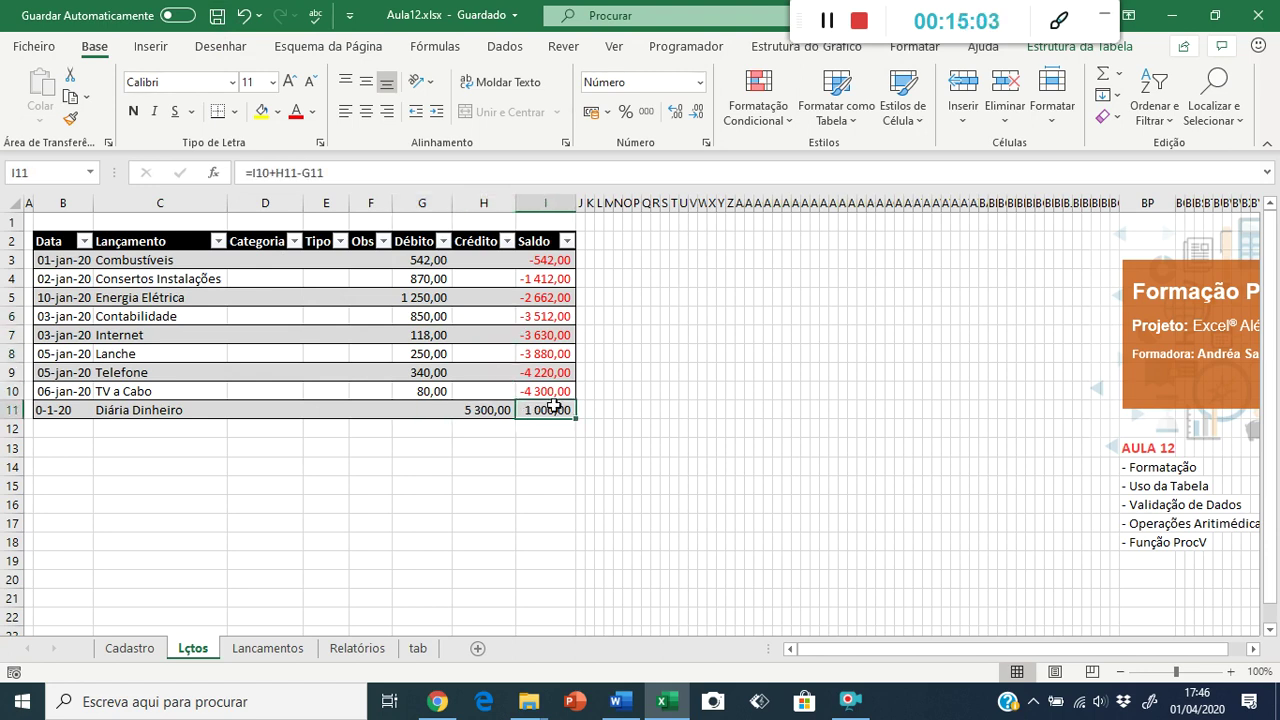